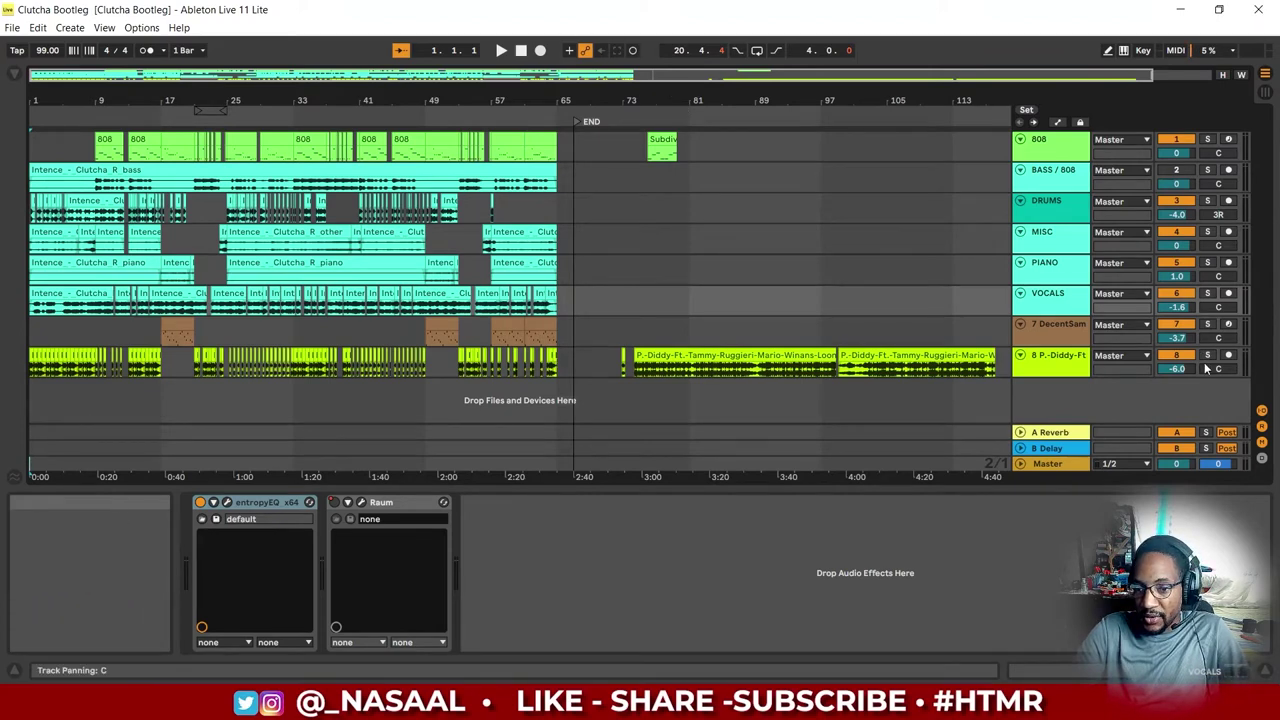
Step: Solo track 8's P. Diddy sample and play it back
{"action": "left_click", "coordinate": [1207, 355]}
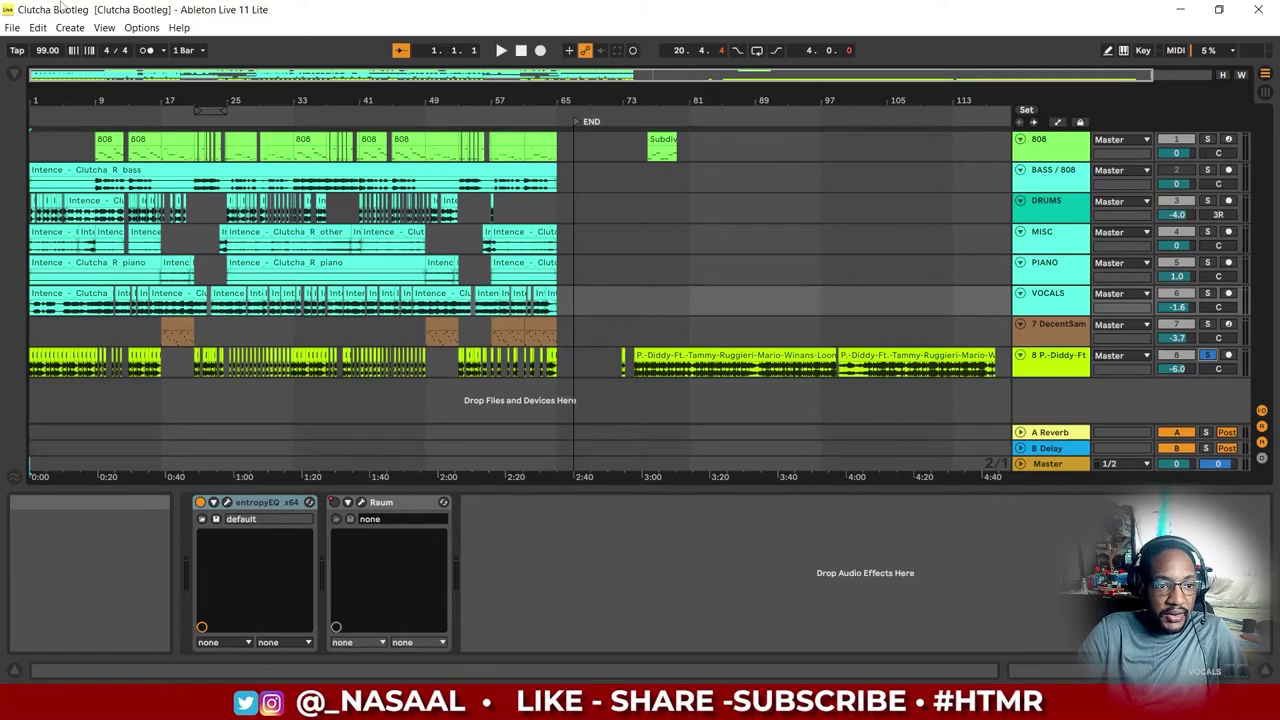
{"action": "key", "text": "space"}
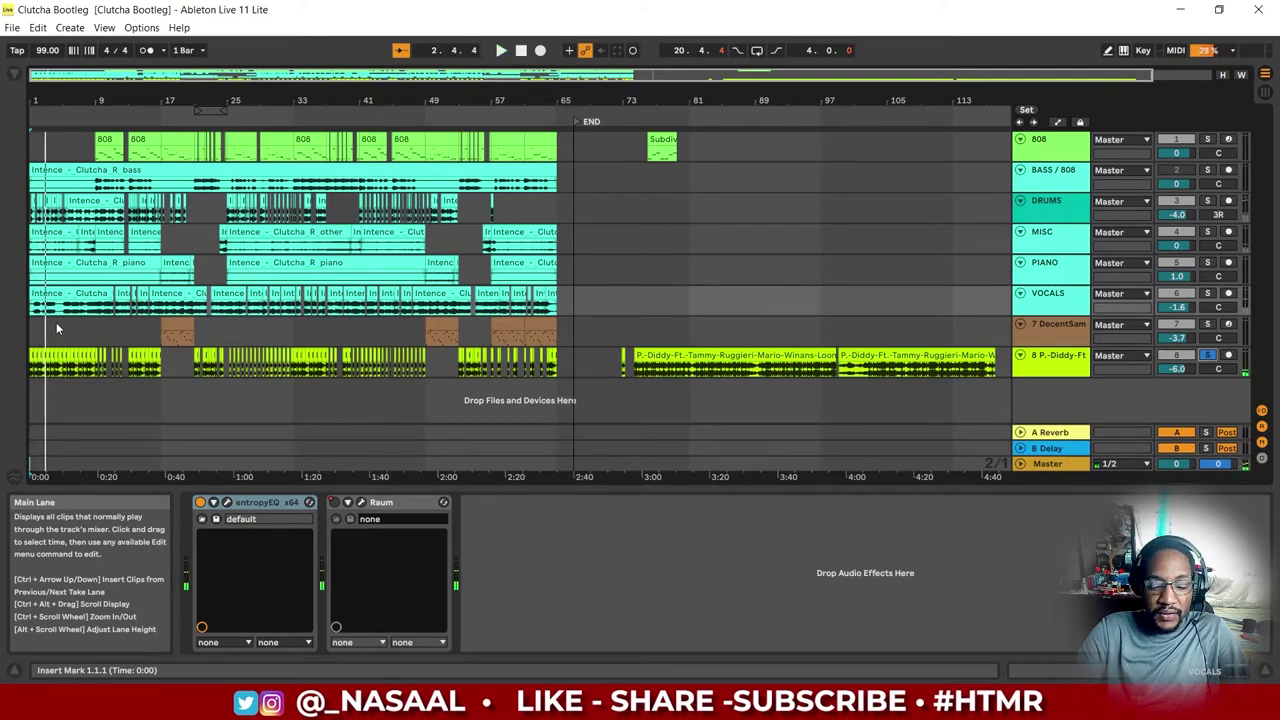
{"action": "left_click", "coordinate": [54, 142]}
{"action": "scroll", "coordinate": [49, 148], "scroll_direction": "up", "scroll_amount": 3}
{"action": "scroll", "coordinate": [49, 148], "scroll_direction": "up", "scroll_amount": 4}
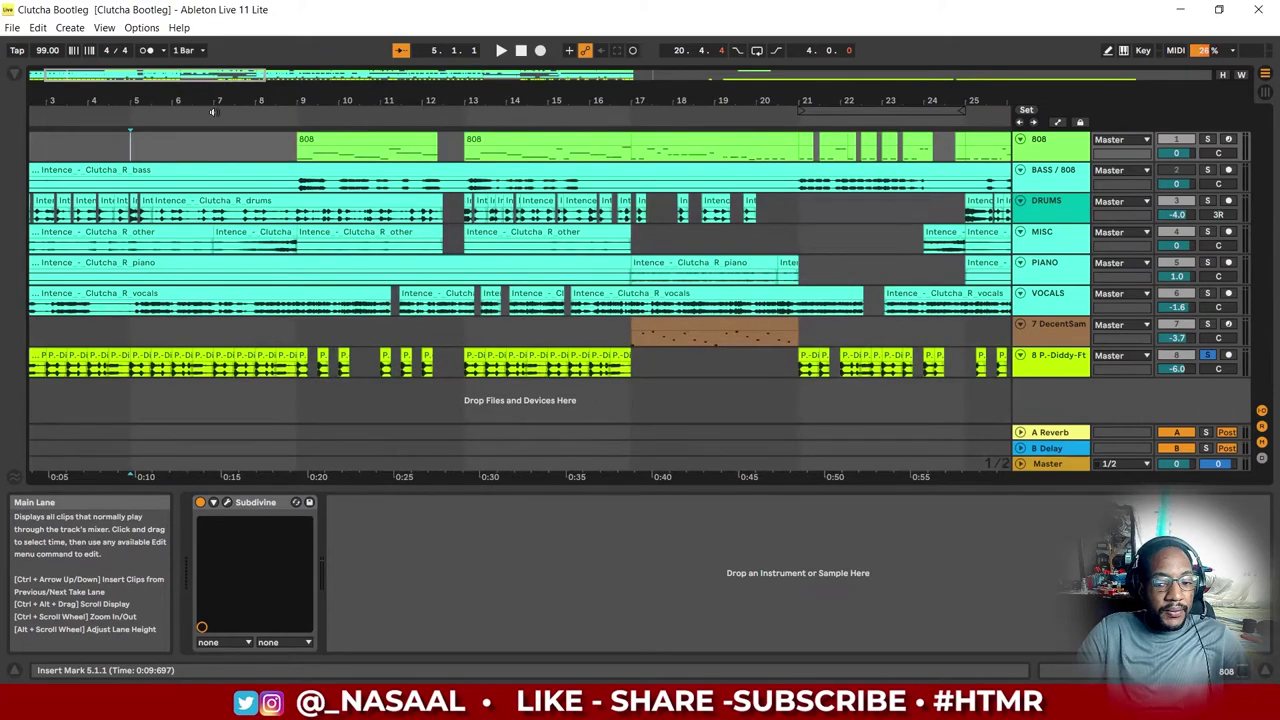
Step: Select the P. Diddy track to show its entropyEQ x64 device chain
{"action": "left_click", "coordinate": [1050, 362]}
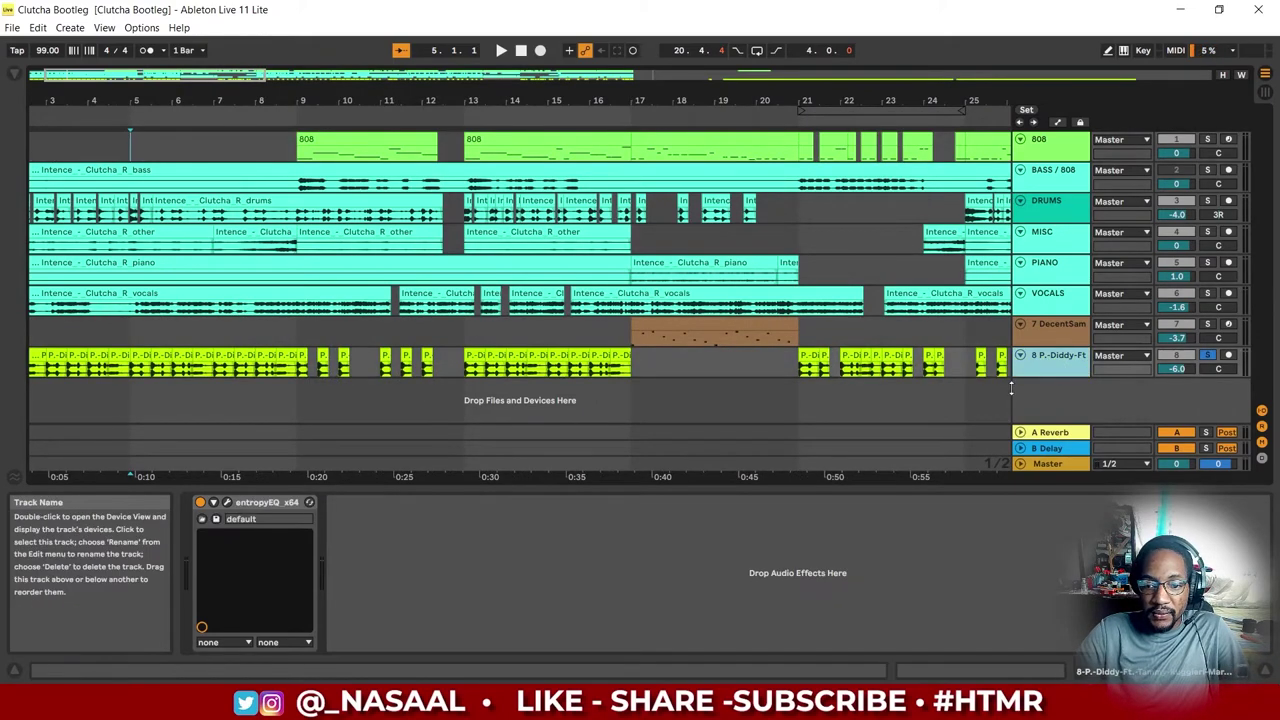
{"action": "scroll", "coordinate": [564, 418], "scroll_direction": "down", "scroll_amount": 8}
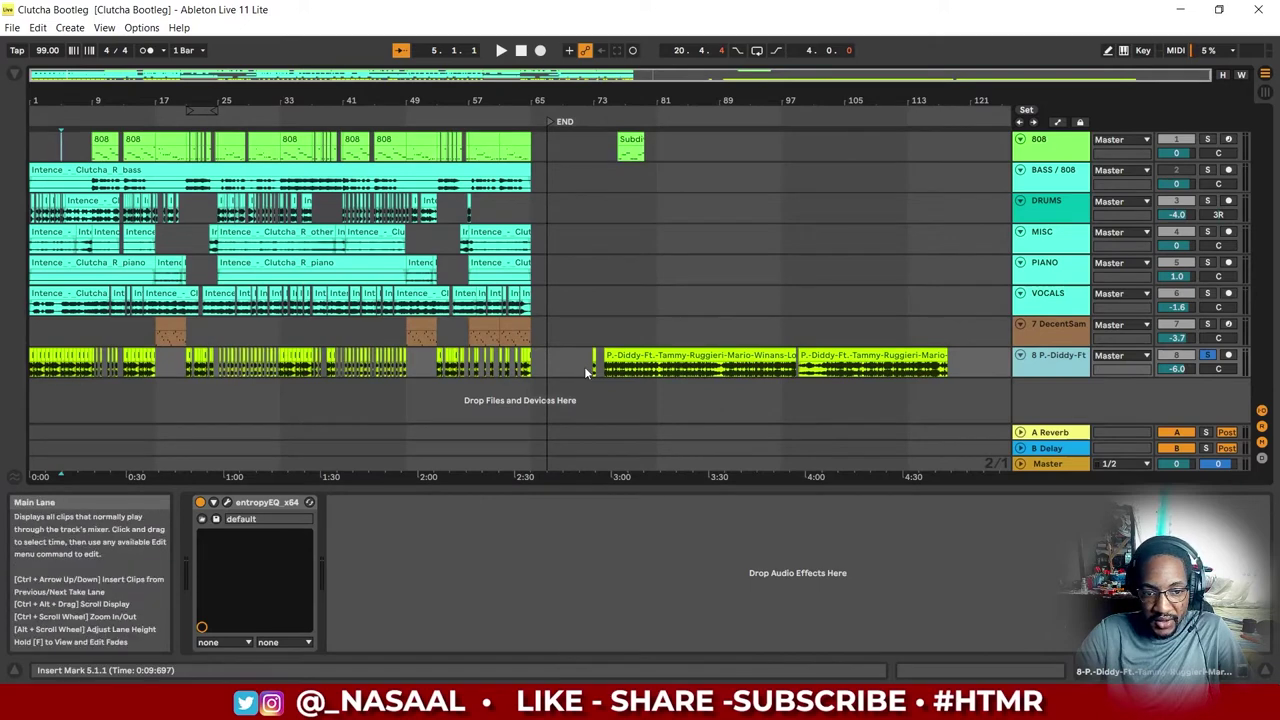
{"action": "scroll", "coordinate": [154, 371], "scroll_direction": "up", "scroll_amount": 8}
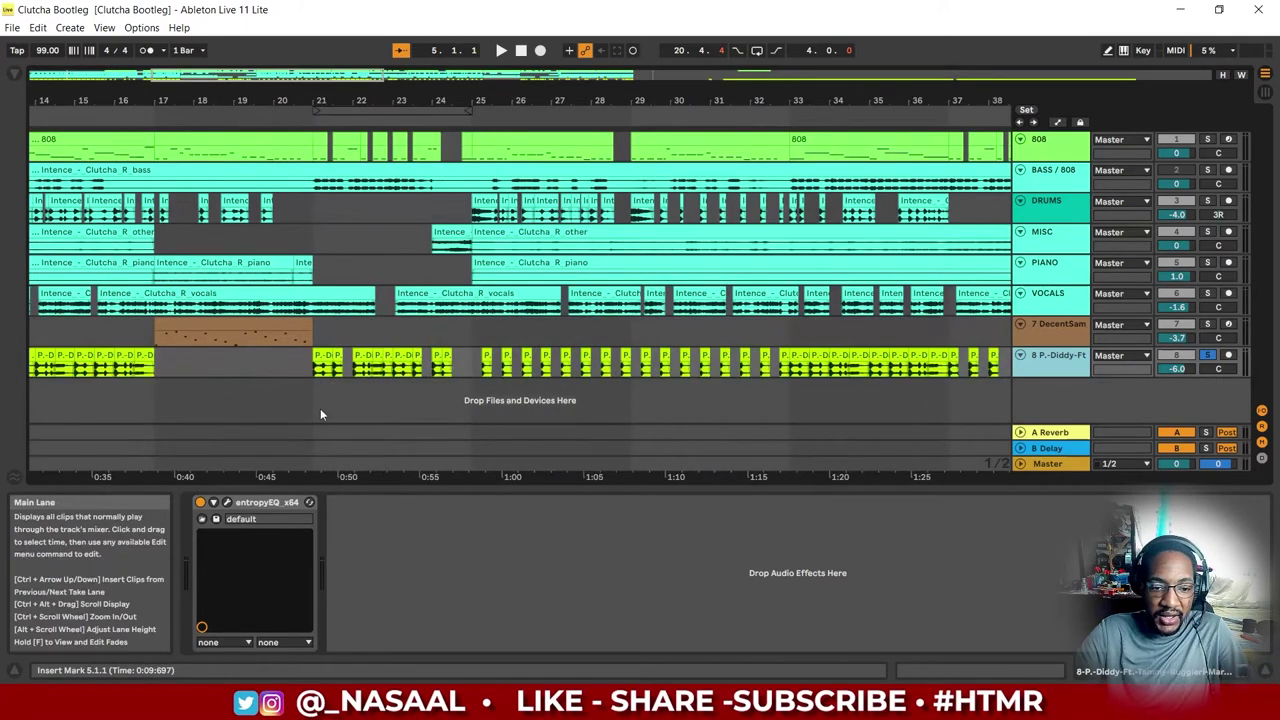
{"action": "left_click", "coordinate": [228, 504]}
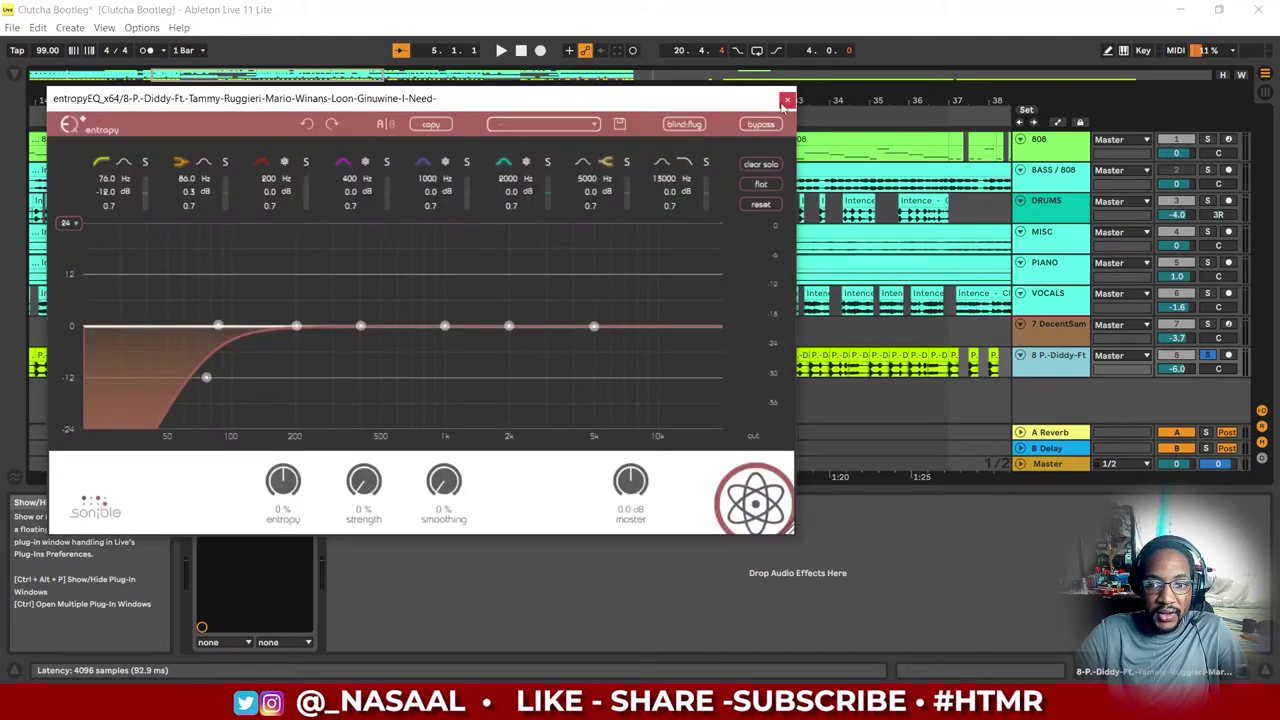
{"action": "left_click", "coordinate": [787, 101]}
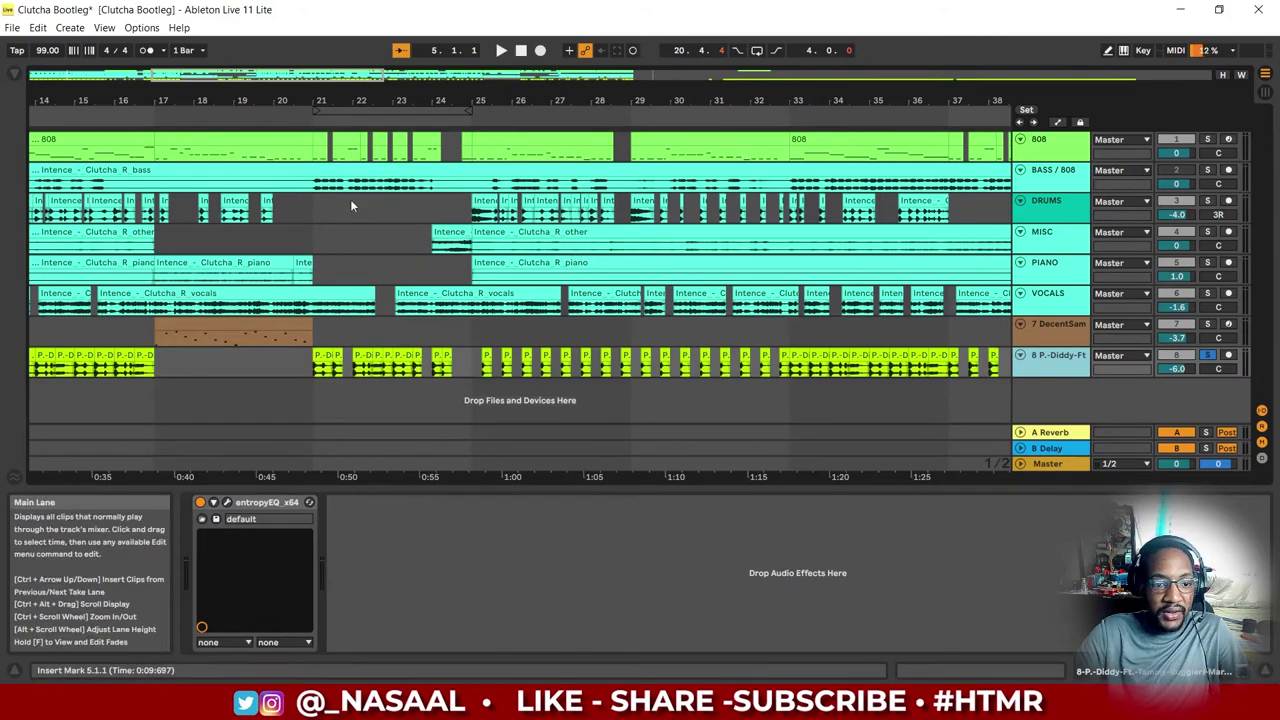
{"action": "scroll", "coordinate": [362, 200], "scroll_direction": "down", "scroll_amount": 5}
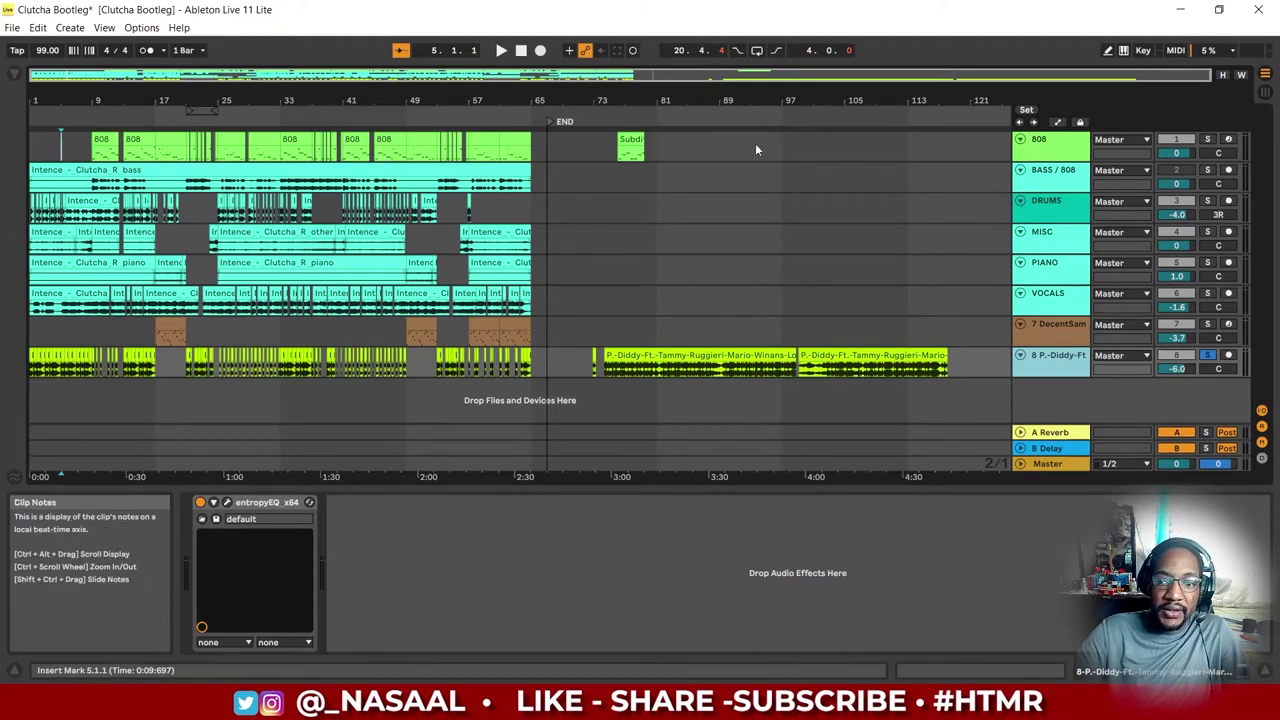
Step: Select the 808 track, reposition and close its Subdivine window, then play its lone clip
{"action": "left_click", "coordinate": [1045, 150]}
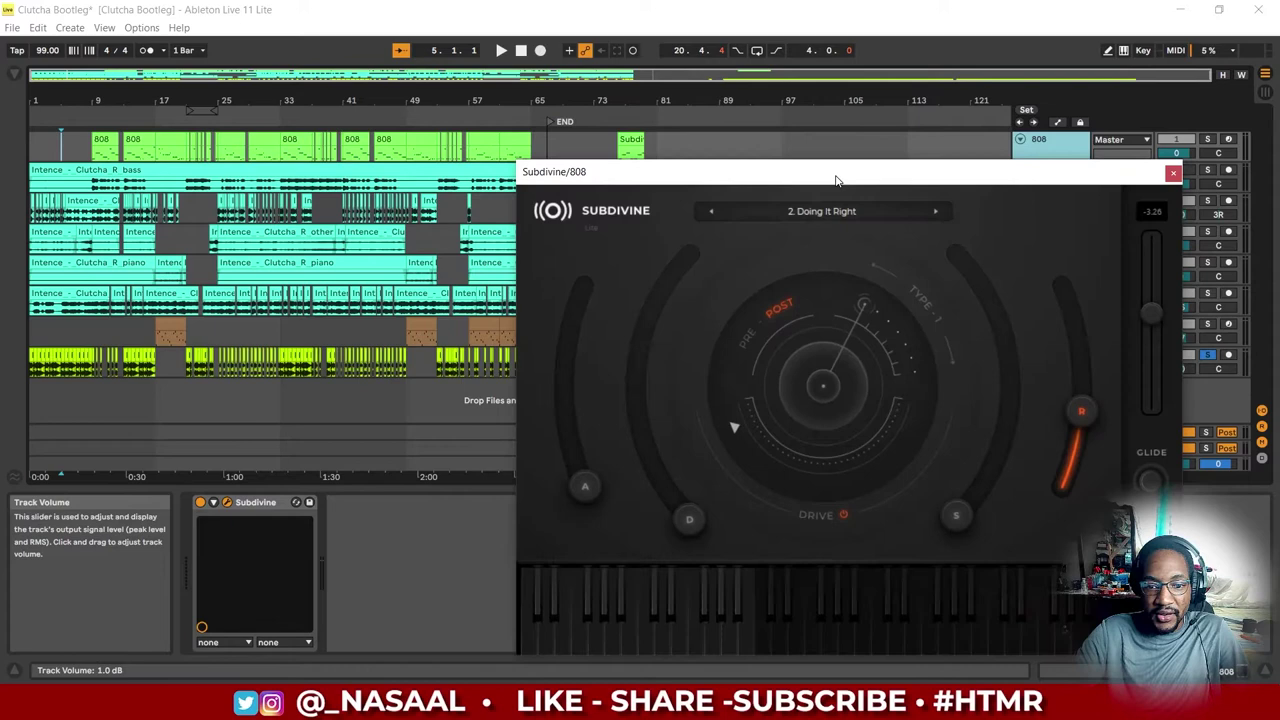
{"action": "left_click_drag", "start_coordinate": [836, 180], "coordinate": [845, 128]}
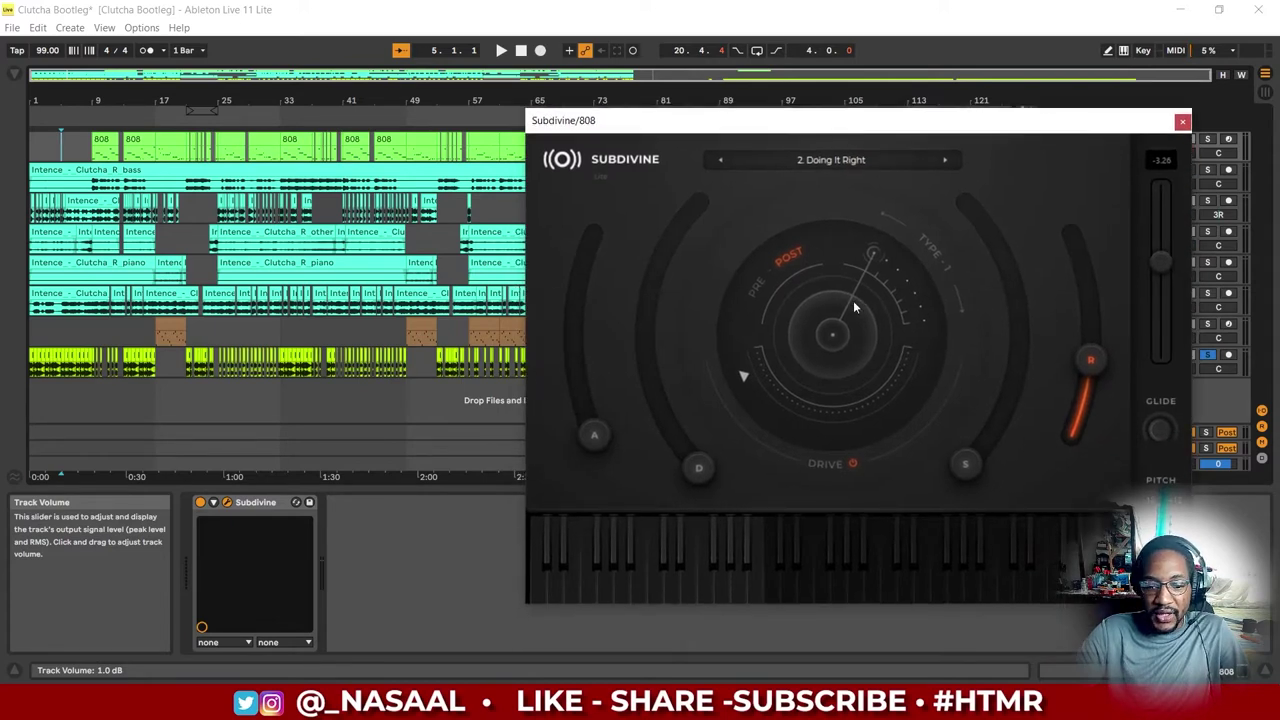
{"action": "left_click_drag", "start_coordinate": [1079, 120], "coordinate": [931, 121]}
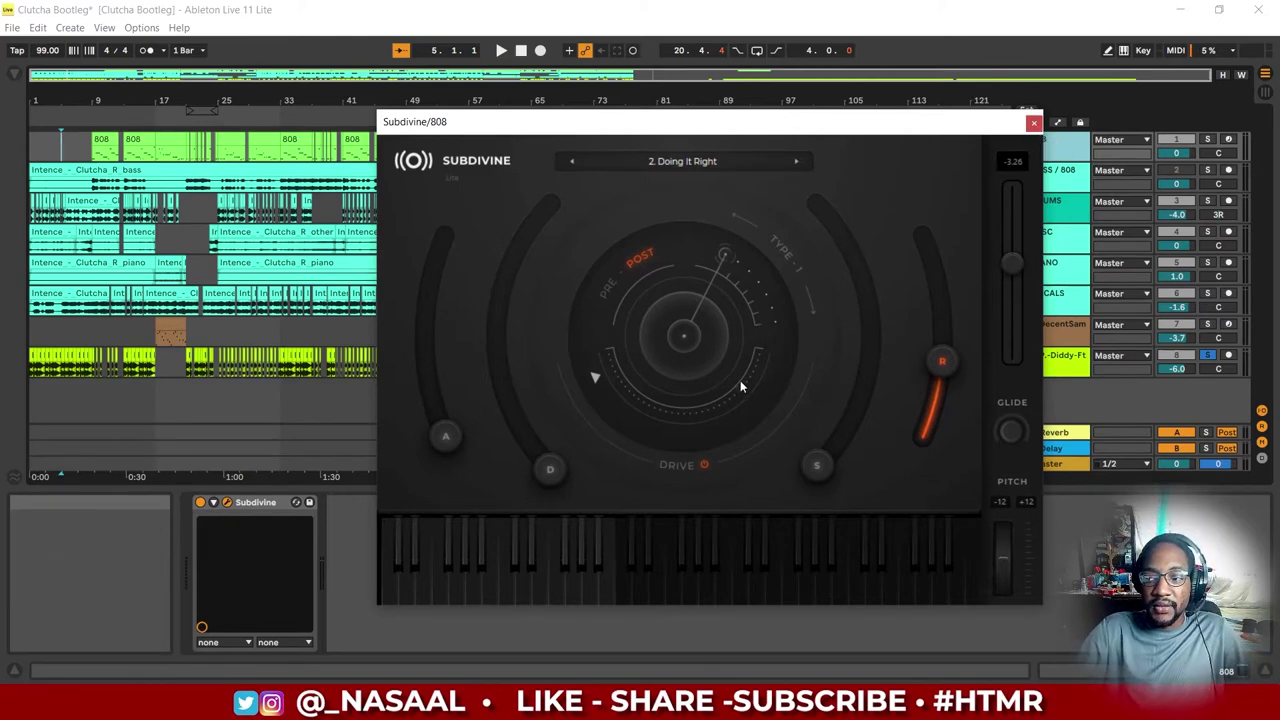
{"action": "left_click", "coordinate": [1033, 124]}
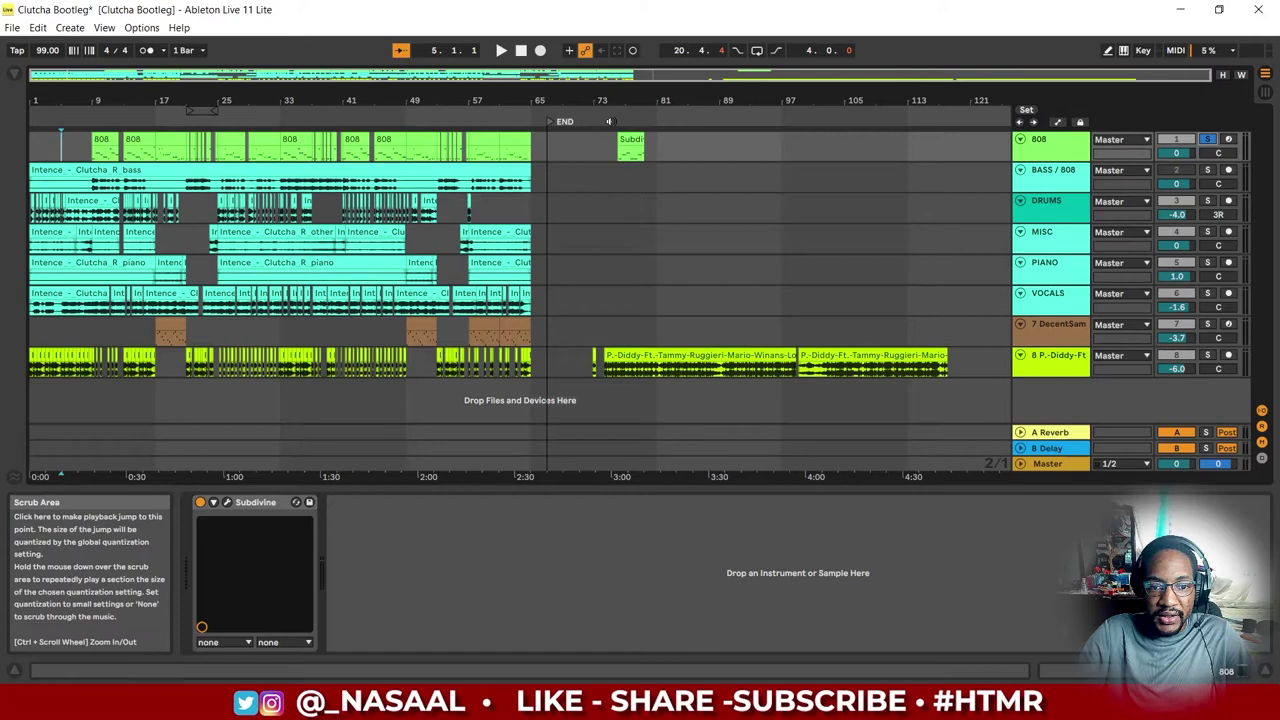
{"action": "left_click", "coordinate": [608, 120]}
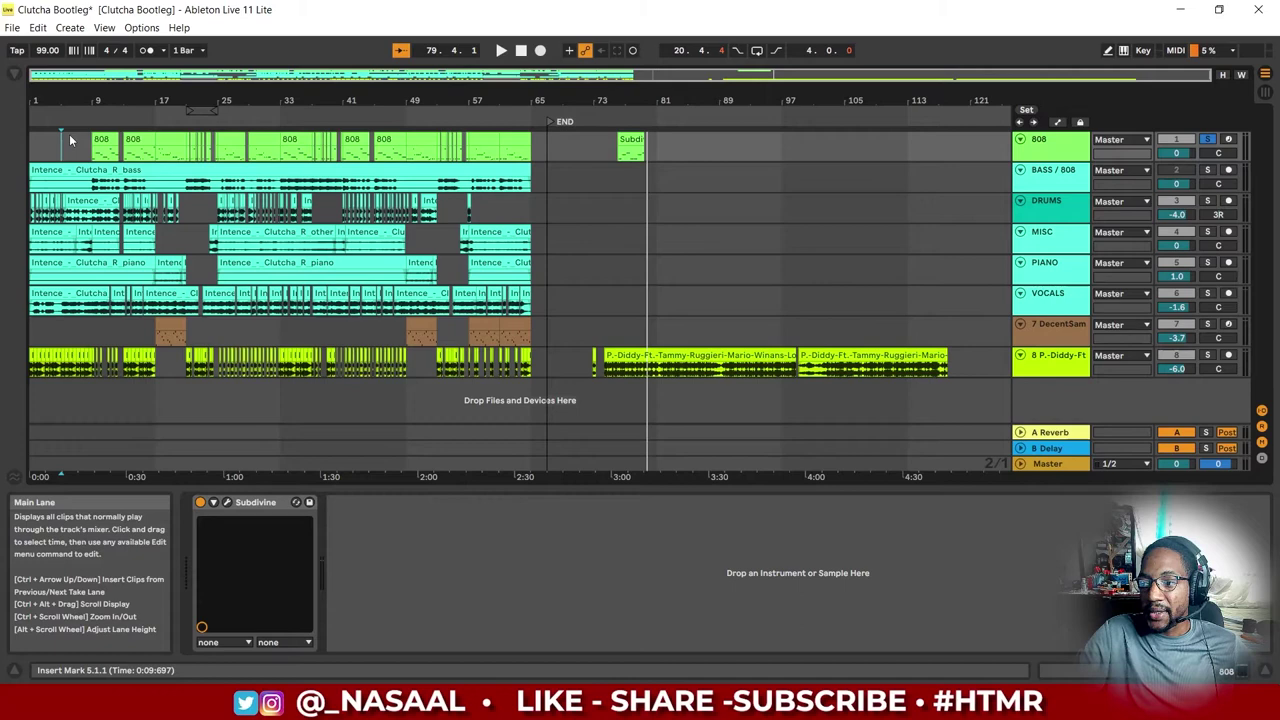
Step: Stop playback, zoom in, and play the 808 part from around bar 8
{"action": "left_click", "coordinate": [520, 50]}
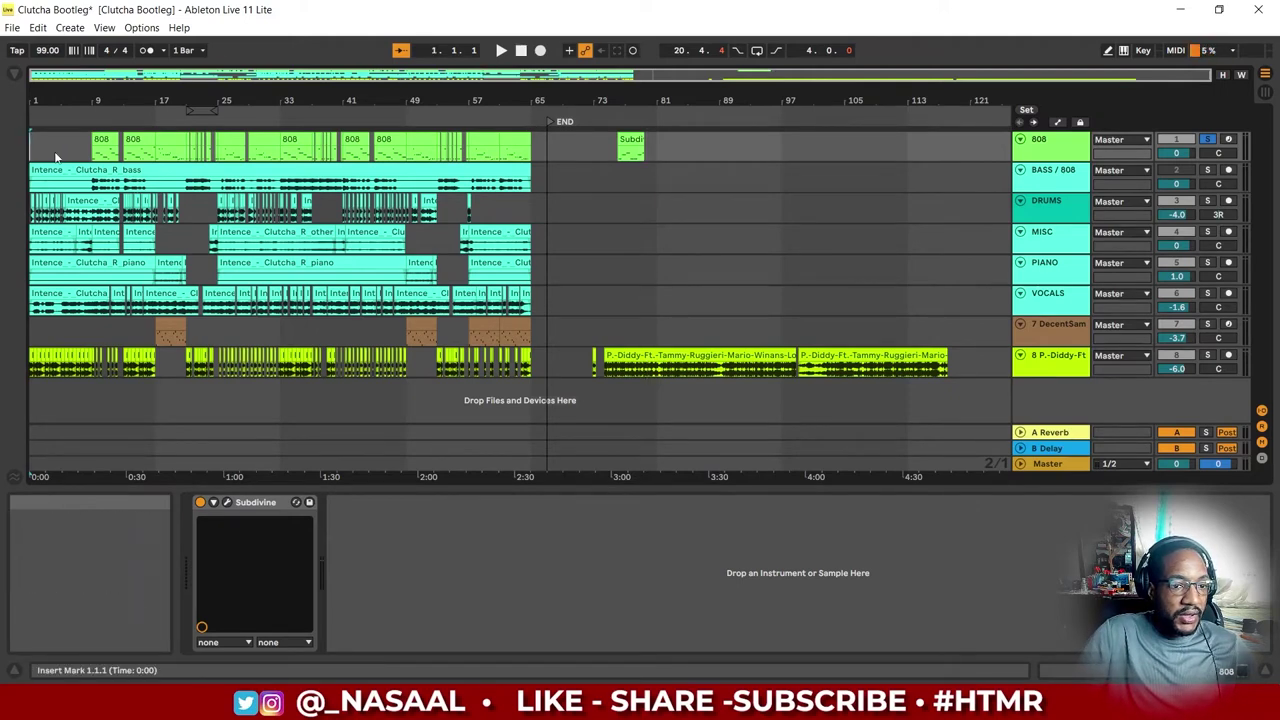
{"action": "scroll", "coordinate": [69, 148], "scroll_direction": "up", "scroll_amount": 5}
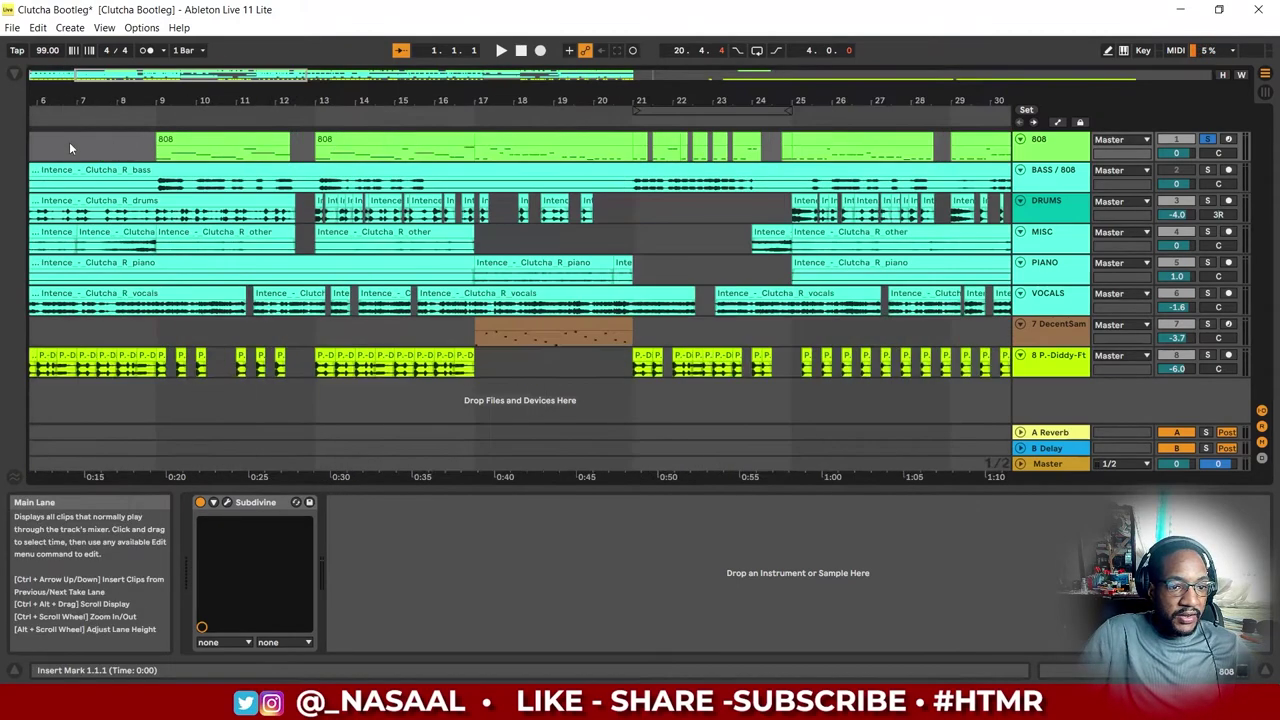
{"action": "left_click", "coordinate": [143, 117]}
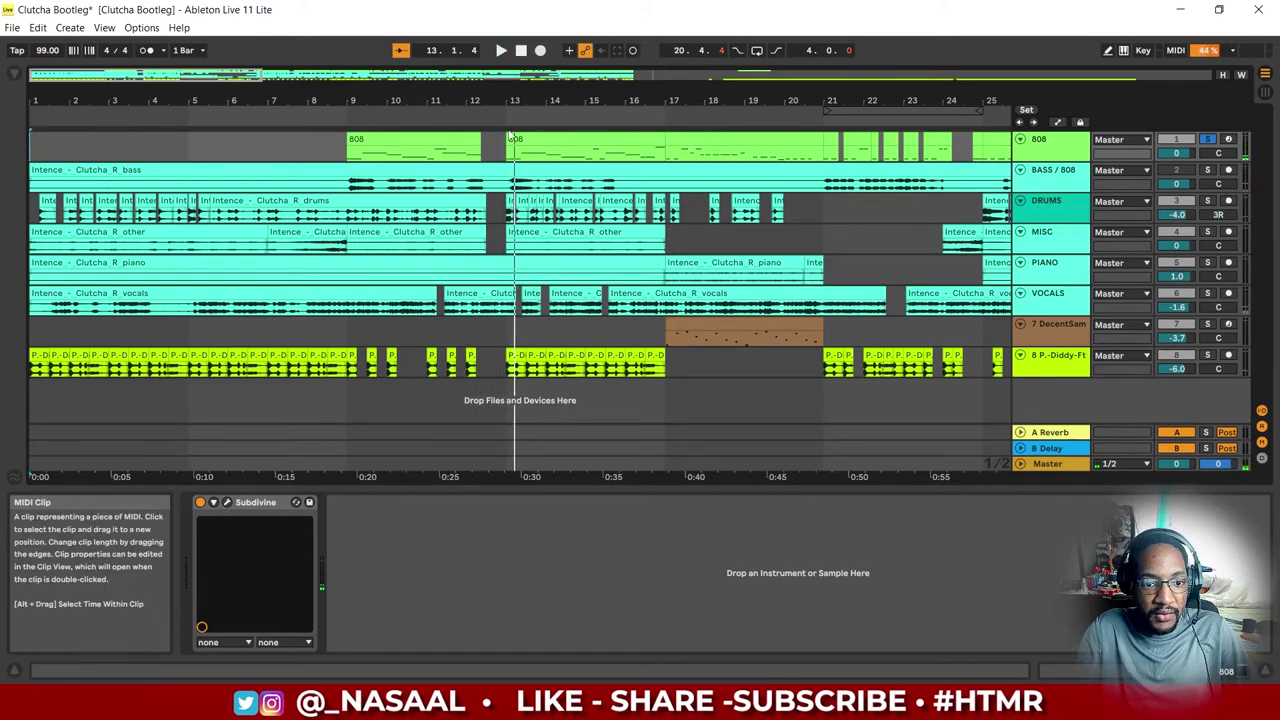
Step: Play the 808 from just before bar 13, then move the solo to track 7 (DecentSampler)
{"action": "left_click", "coordinate": [497, 121]}
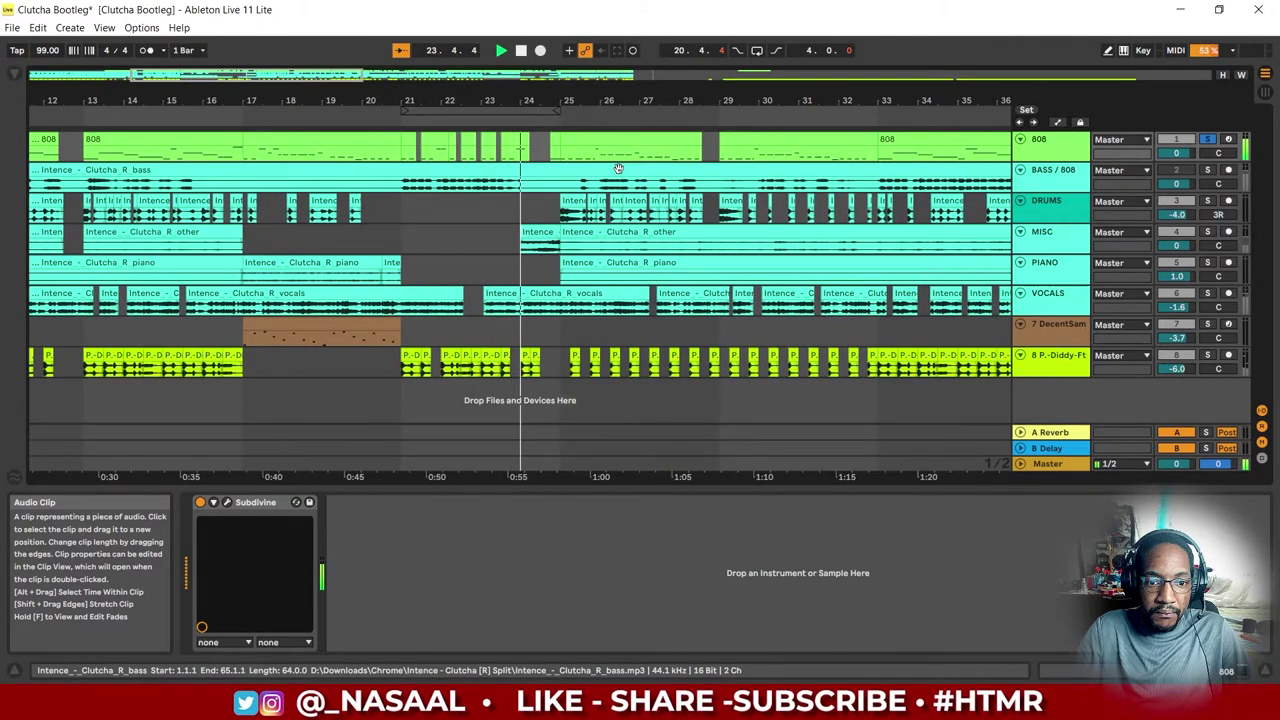
{"action": "scroll", "coordinate": [497, 215], "scroll_direction": "down", "scroll_amount": 3}
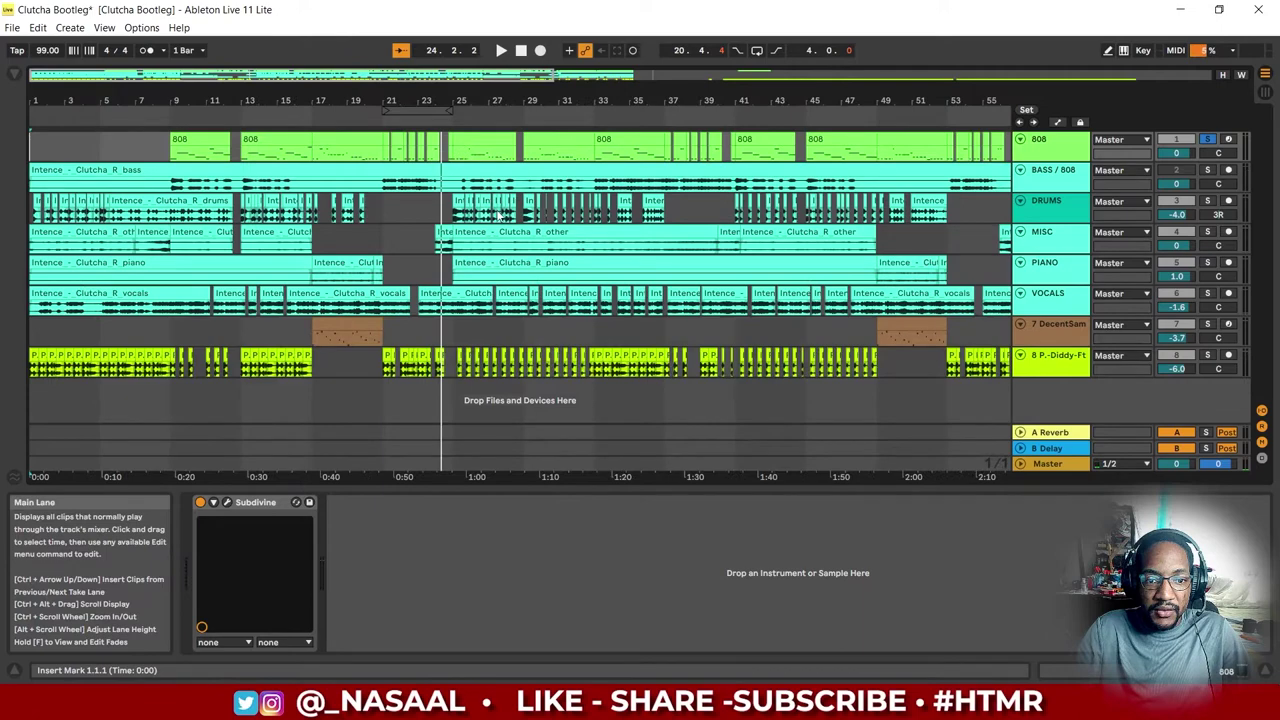
{"action": "scroll", "coordinate": [299, 165], "scroll_direction": "right", "scroll_amount": 5}
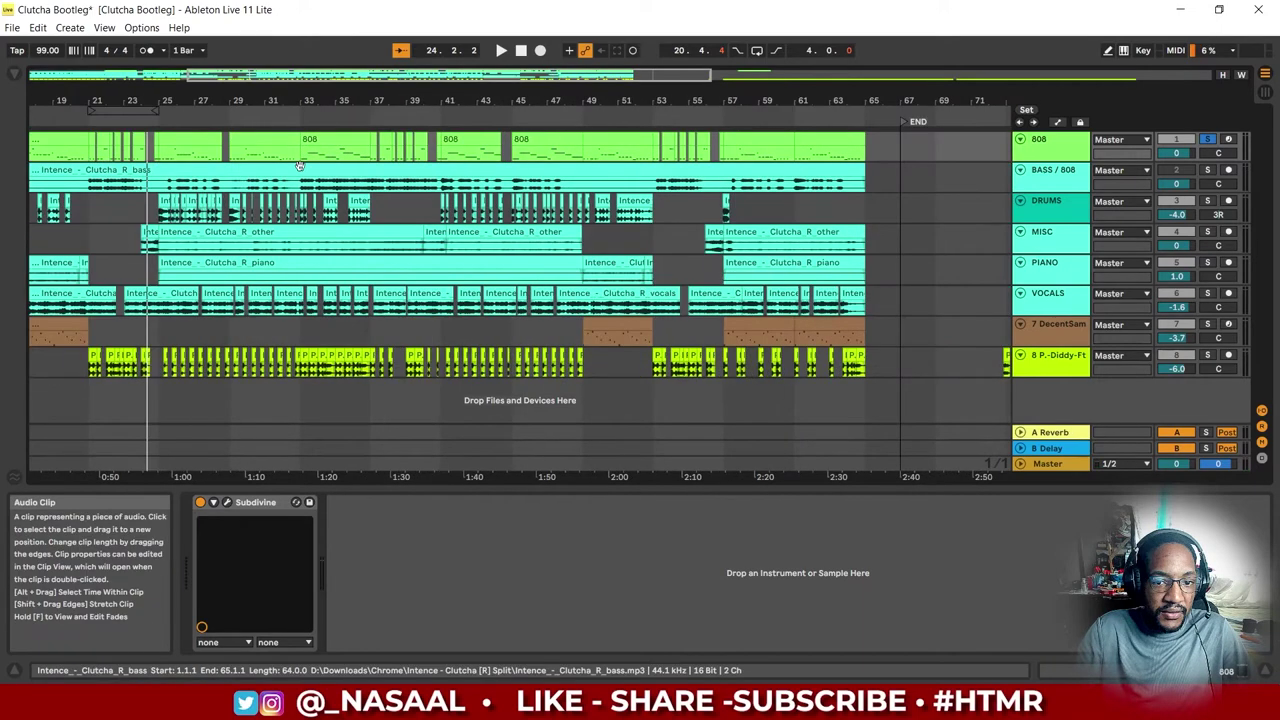
{"action": "scroll", "coordinate": [440, 76], "scroll_direction": "left", "scroll_amount": 5}
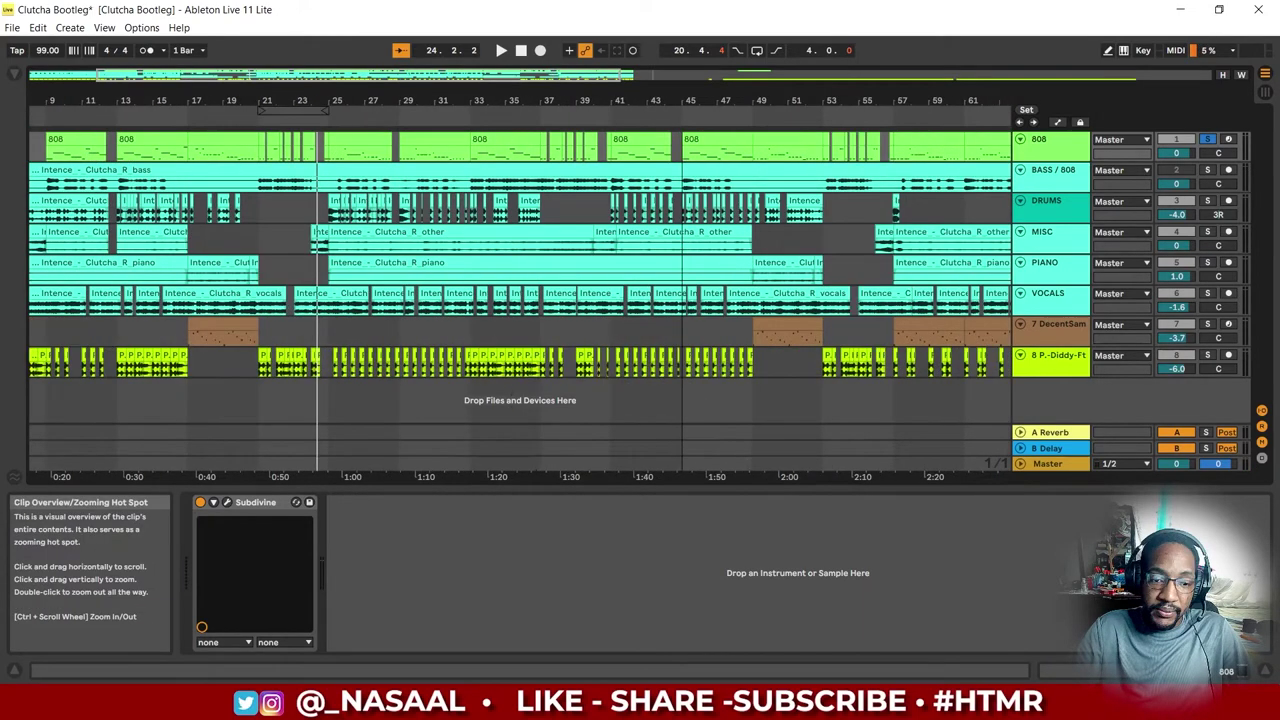
{"action": "scroll", "coordinate": [413, 207], "scroll_direction": "left", "scroll_amount": 3}
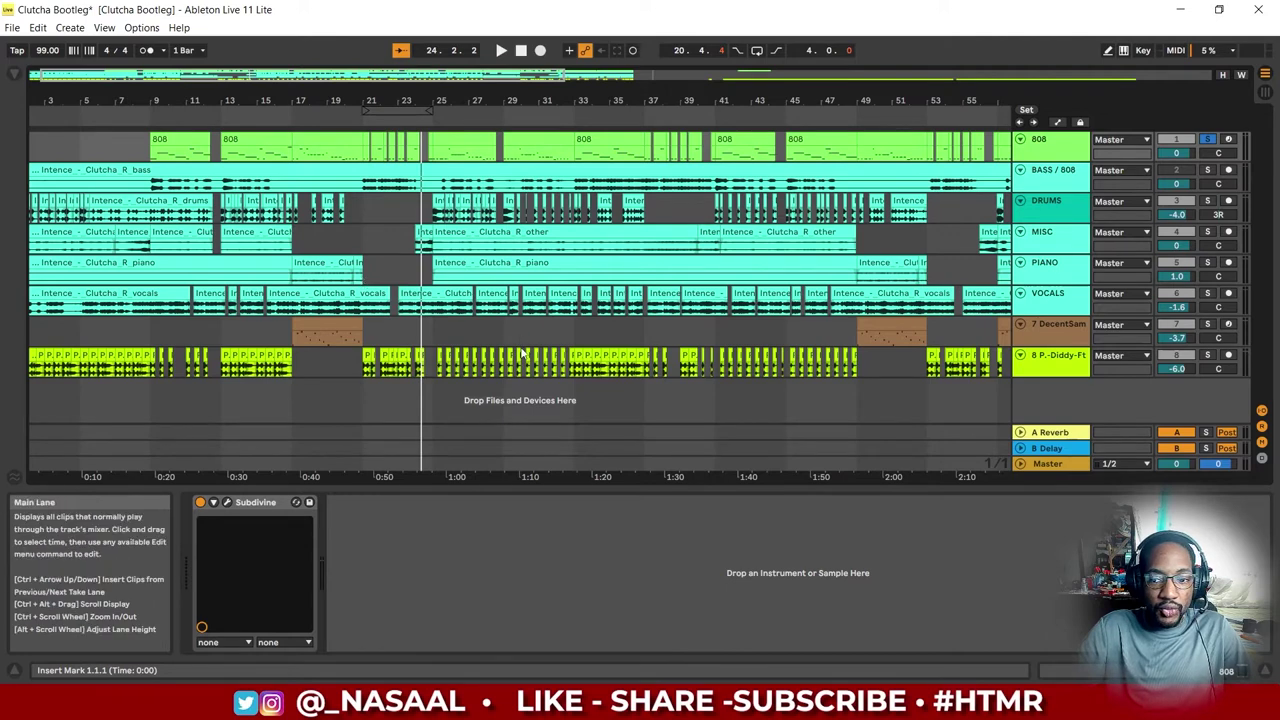
{"action": "left_click", "coordinate": [1207, 325]}
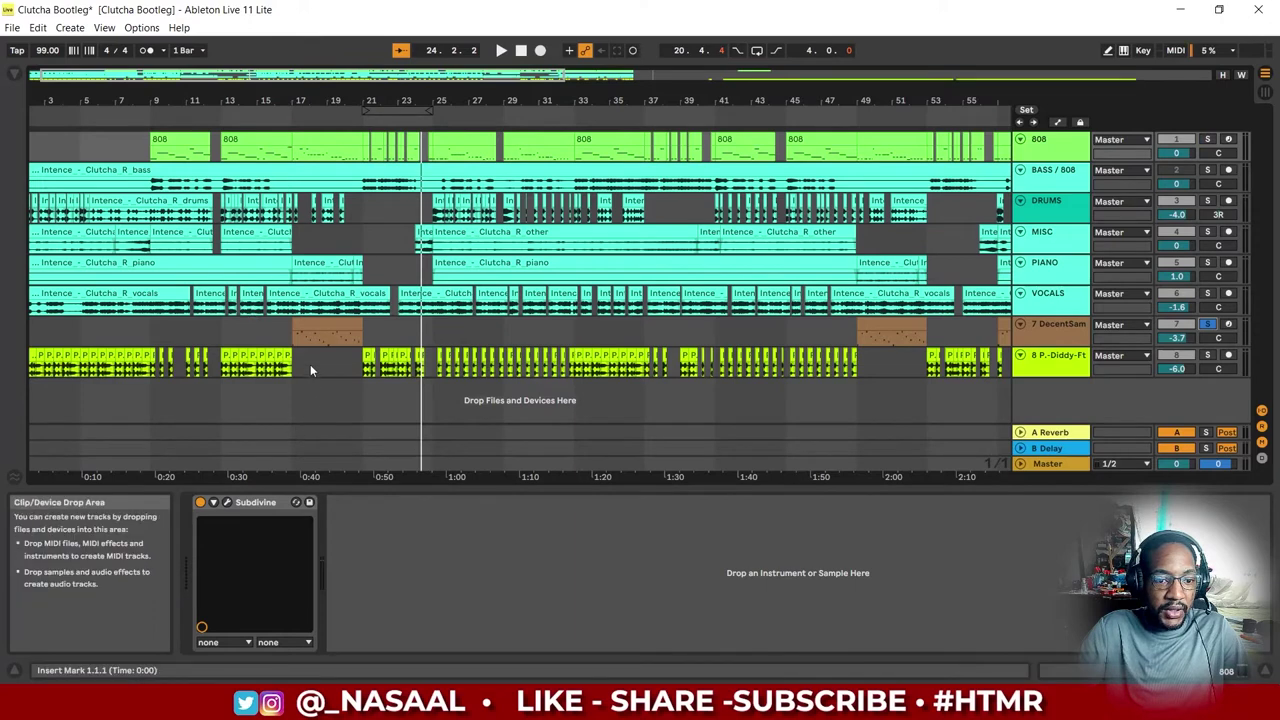
Step: Show track 7's DecentSampler window and its entropyEQ notches at 70, 840 and 5419 Hz
{"action": "left_click", "coordinate": [315, 331]}
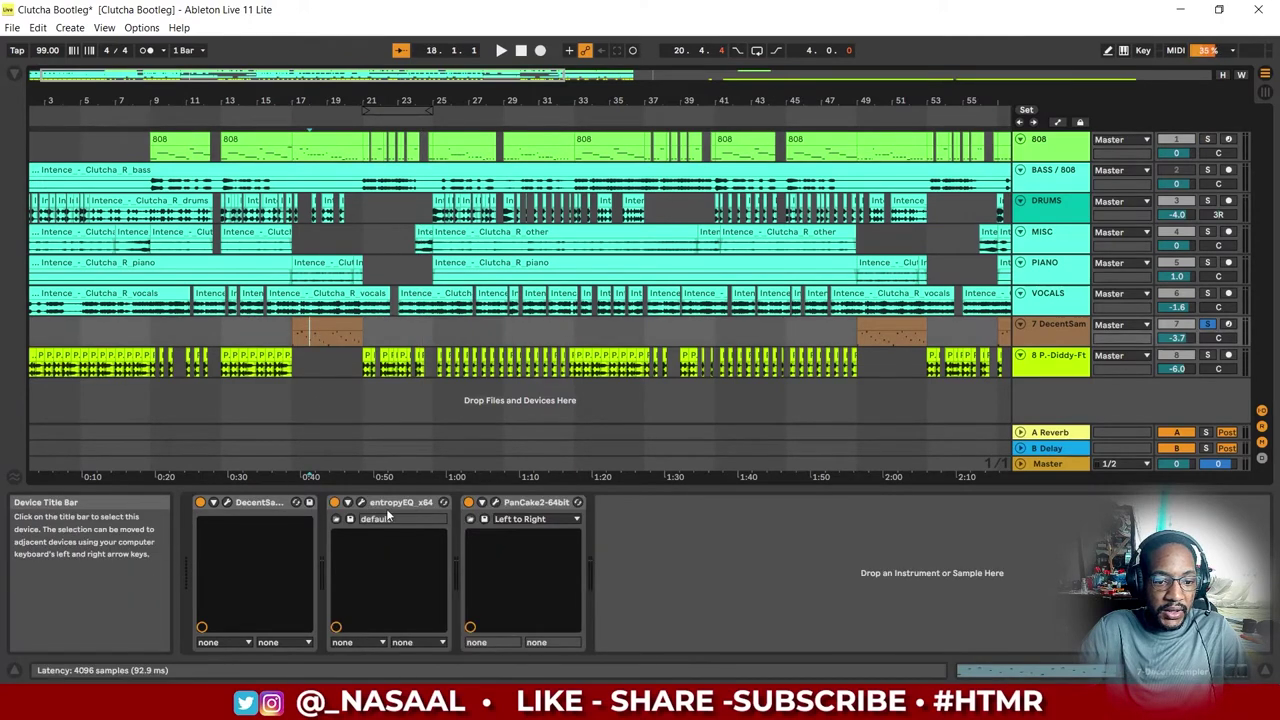
{"action": "left_click", "coordinate": [227, 503]}
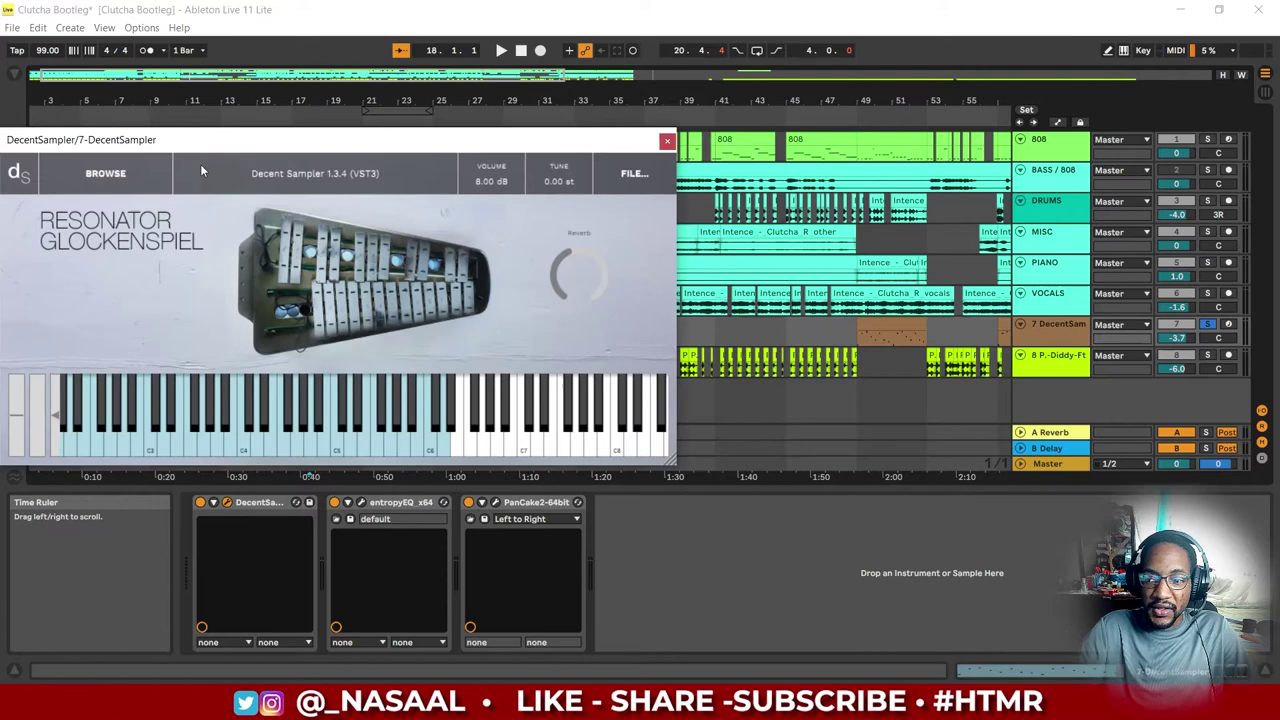
{"action": "left_click_drag", "start_coordinate": [213, 155], "coordinate": [243, 149]}
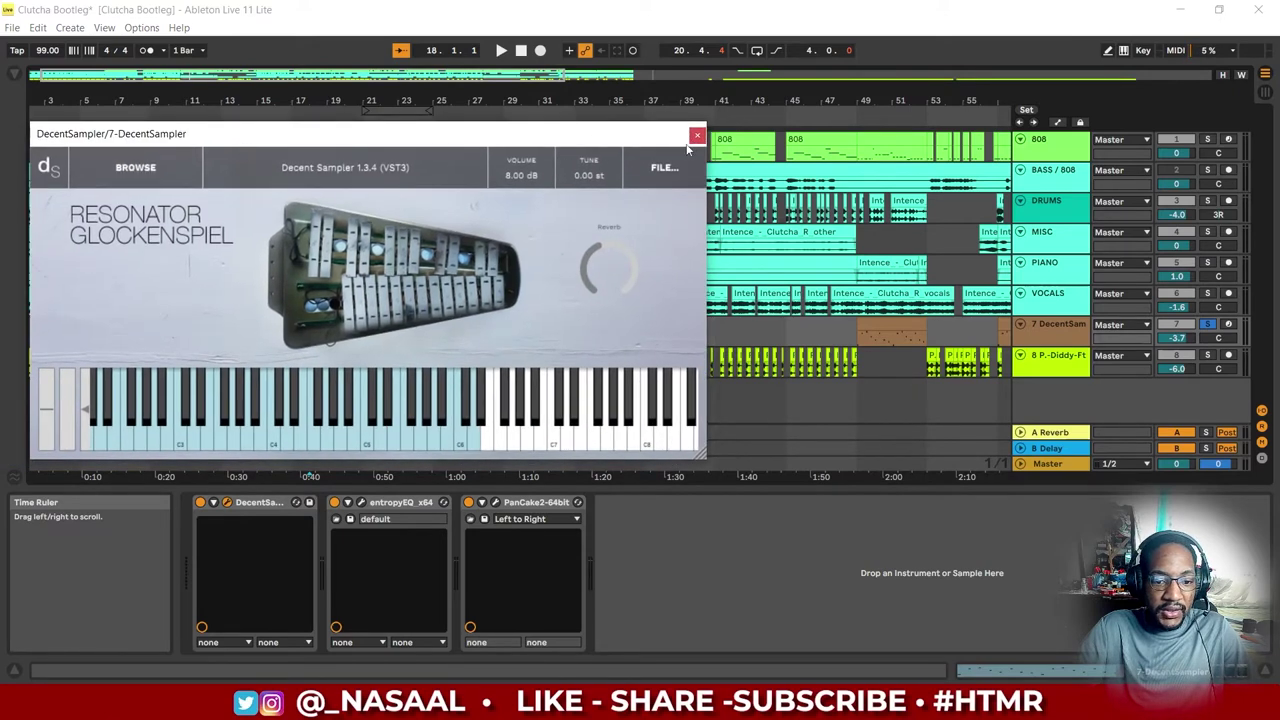
{"action": "left_click", "coordinate": [361, 502]}
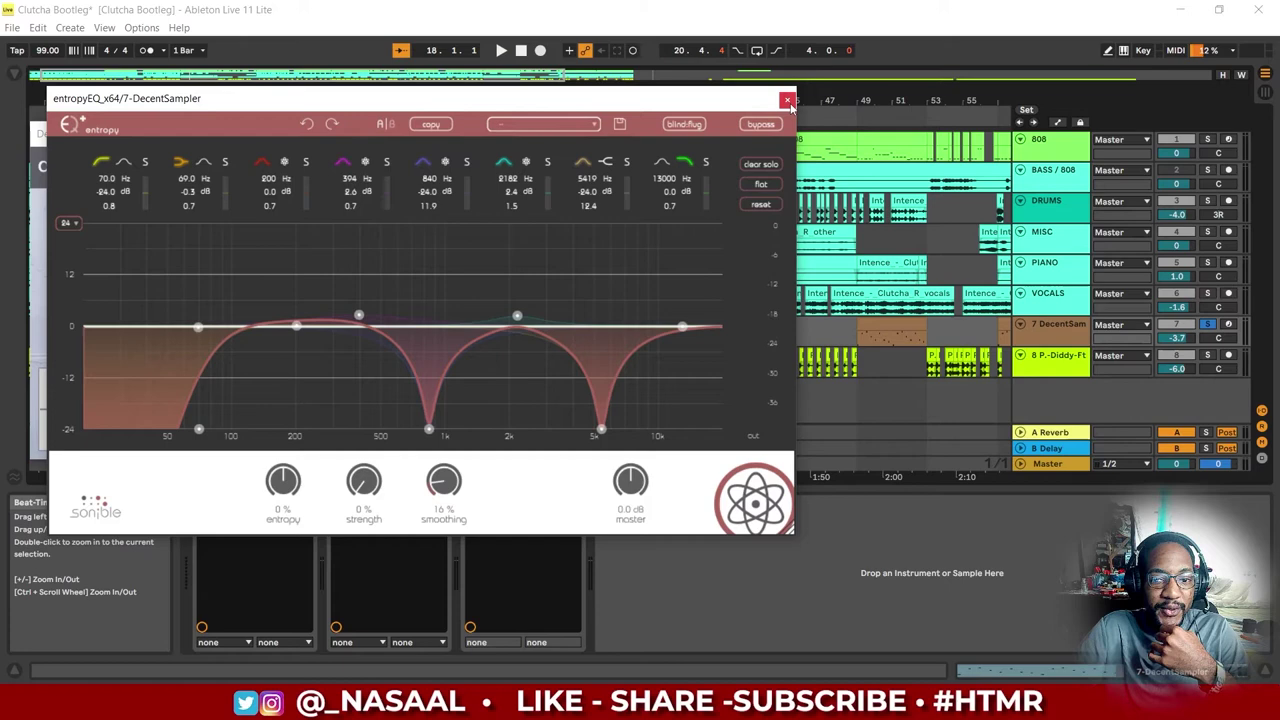
Step: Close the entropyEQ window, view PanCake2, then close the DecentSampler and PanCake2 windows
{"action": "left_click", "coordinate": [787, 99]}
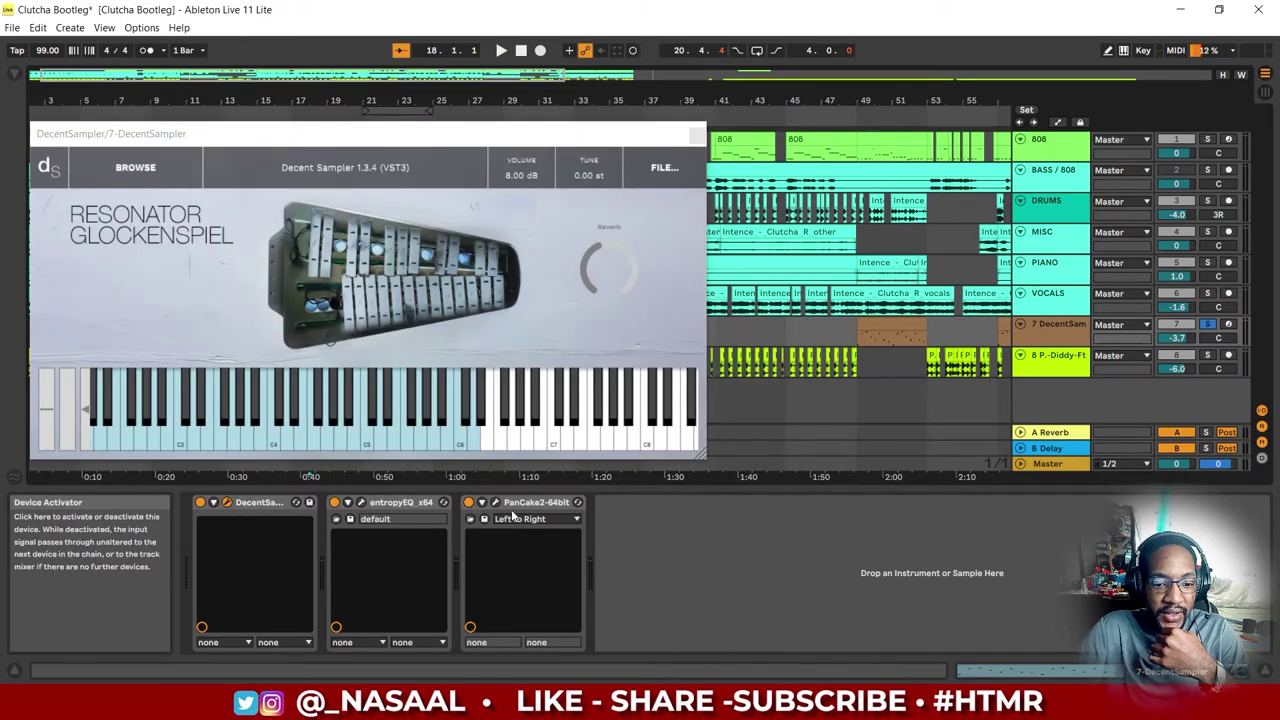
{"action": "left_click", "coordinate": [497, 504]}
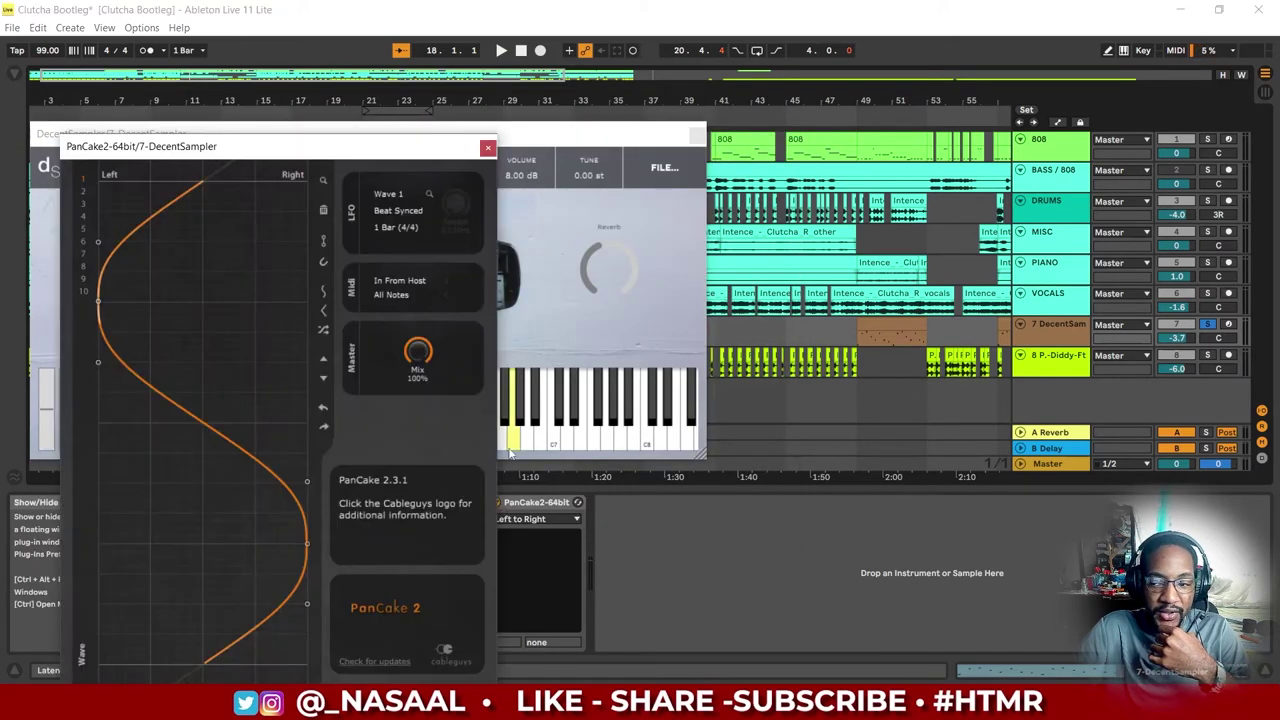
{"action": "left_click", "coordinate": [697, 134]}
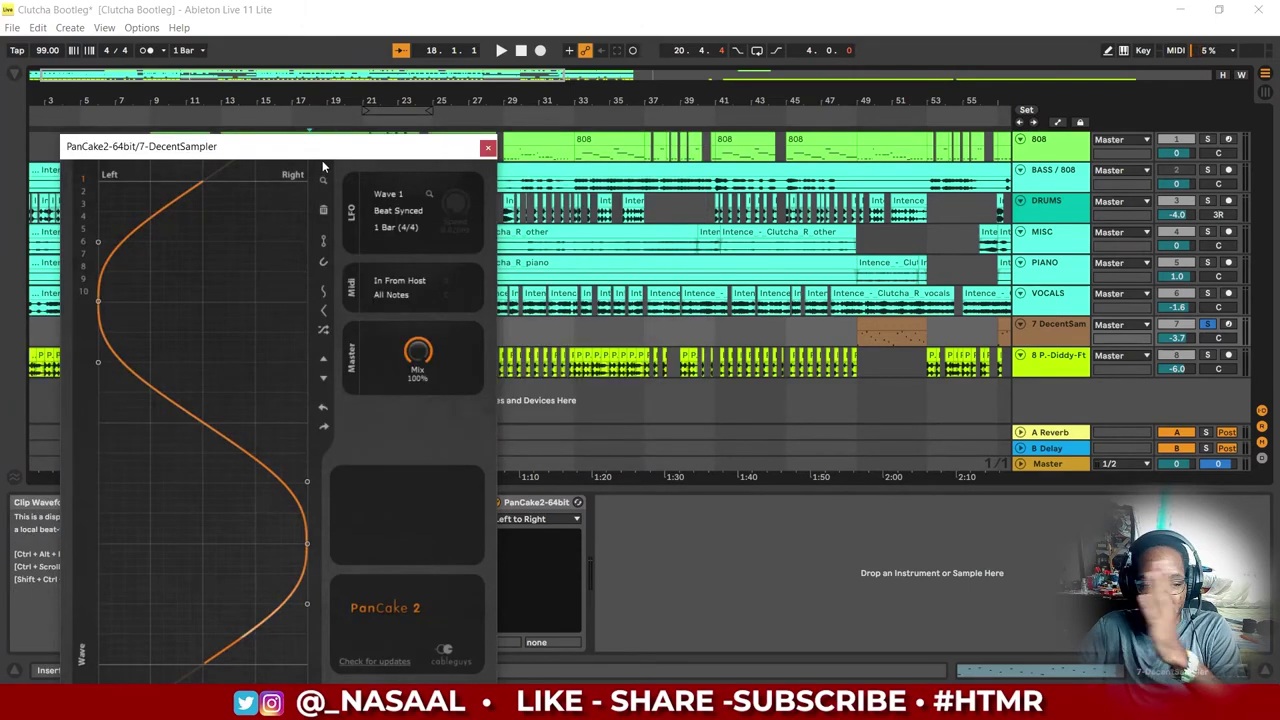
{"action": "left_click", "coordinate": [488, 149]}
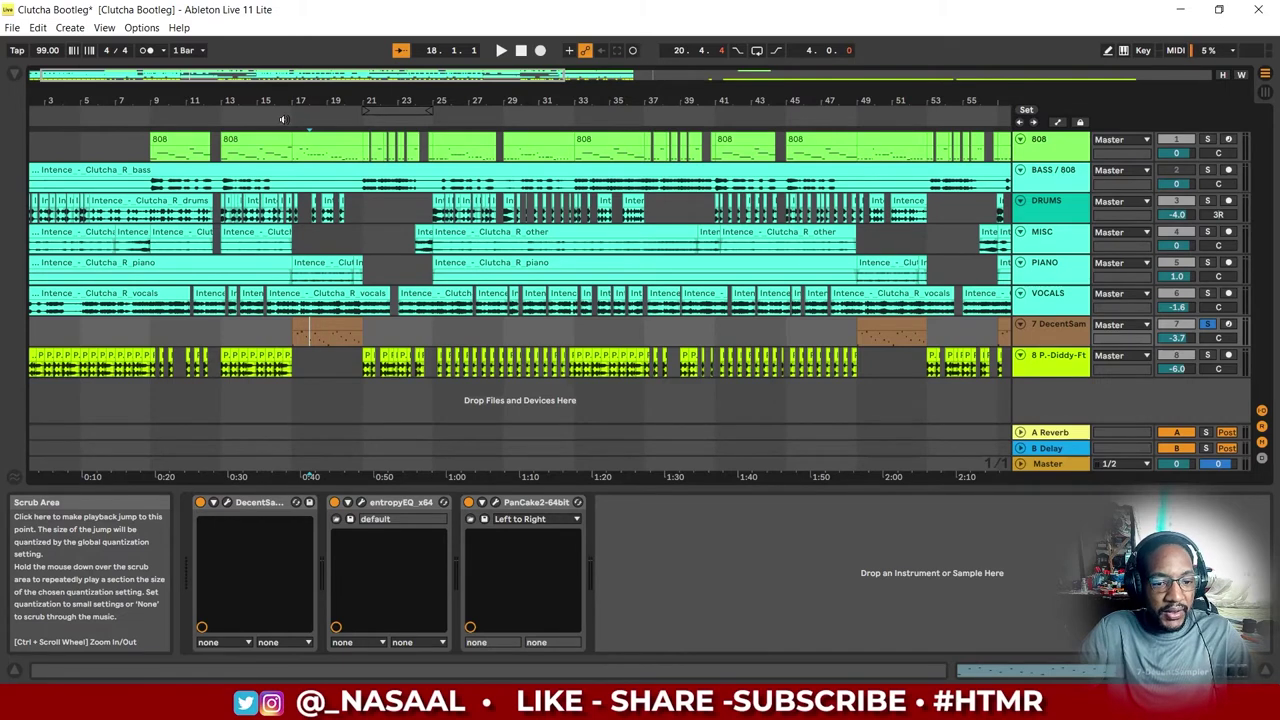
Step: Play part of the arrangement, zoom out to the full song, and reopen then close DecentSampler
{"action": "left_click", "coordinate": [283, 119]}
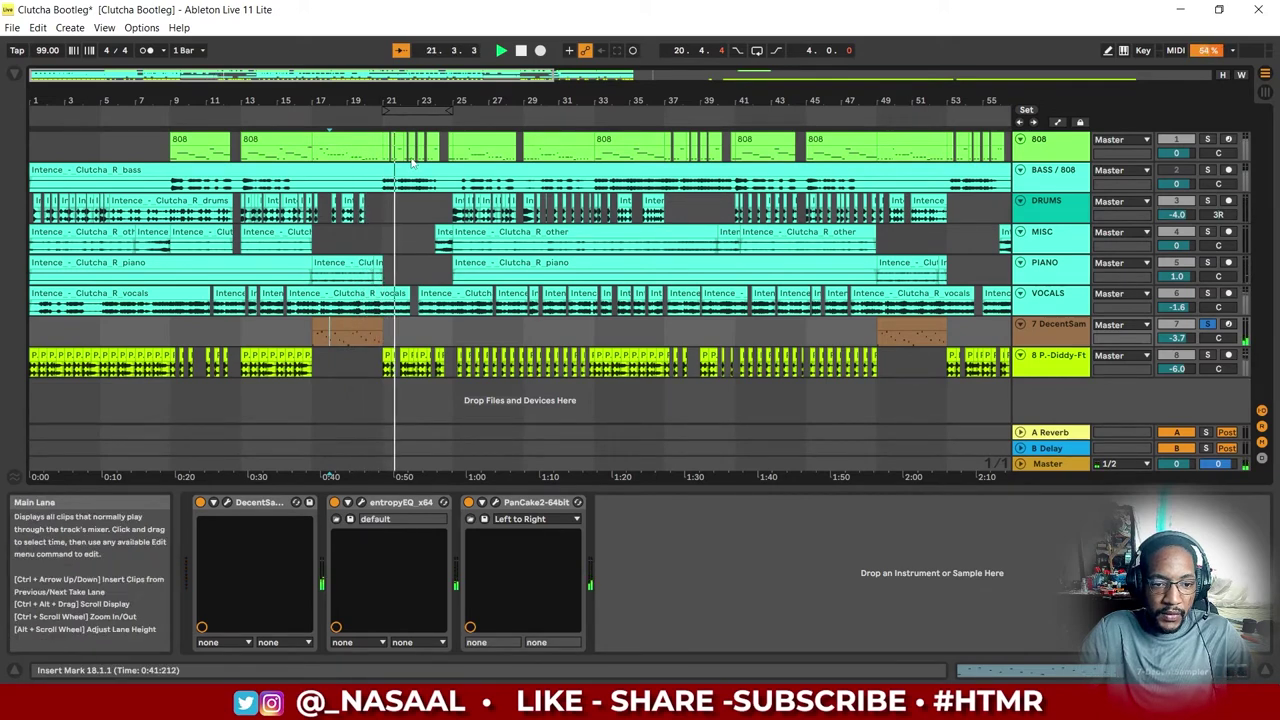
{"action": "key", "text": "space"}
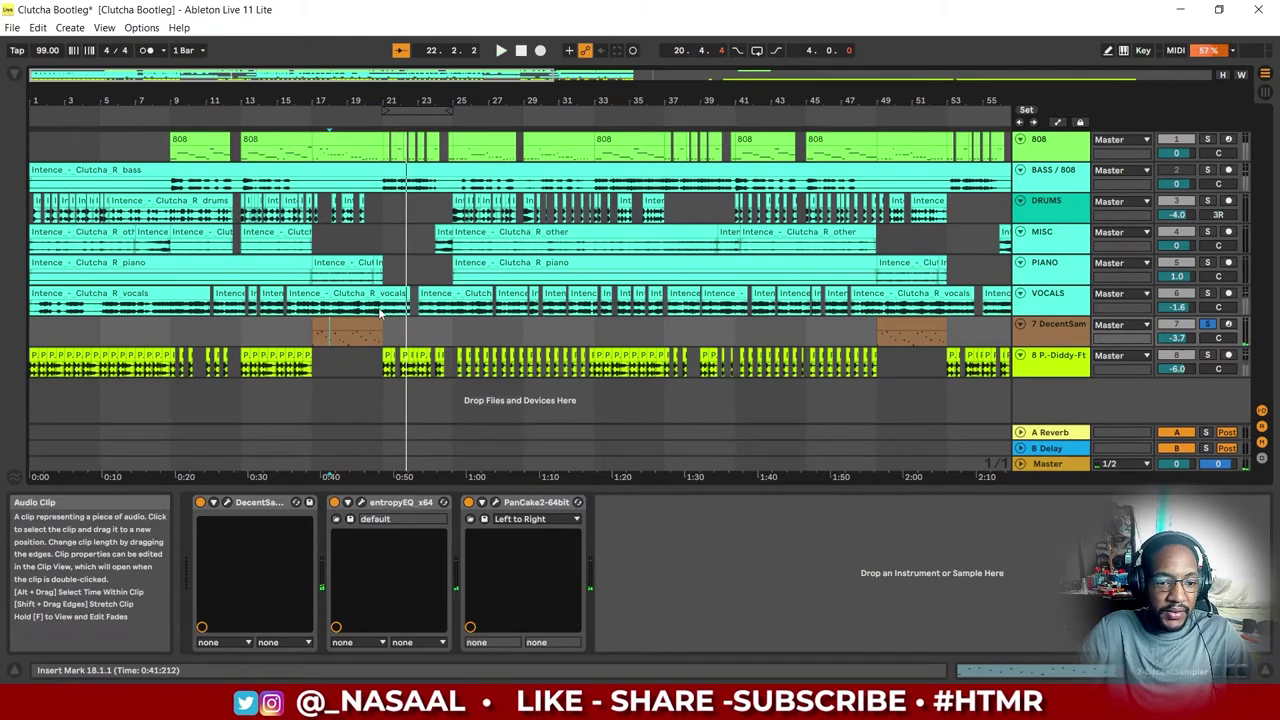
{"action": "key", "text": "minus"}
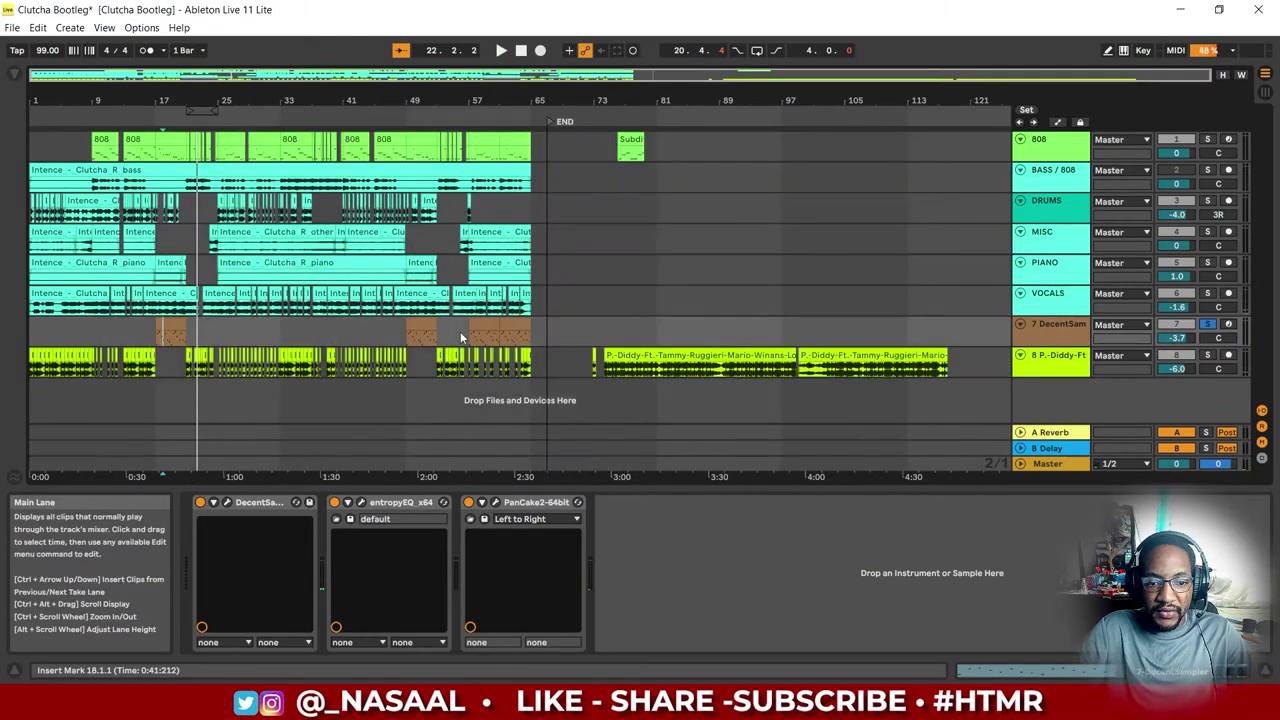
{"action": "left_click", "coordinate": [227, 503]}
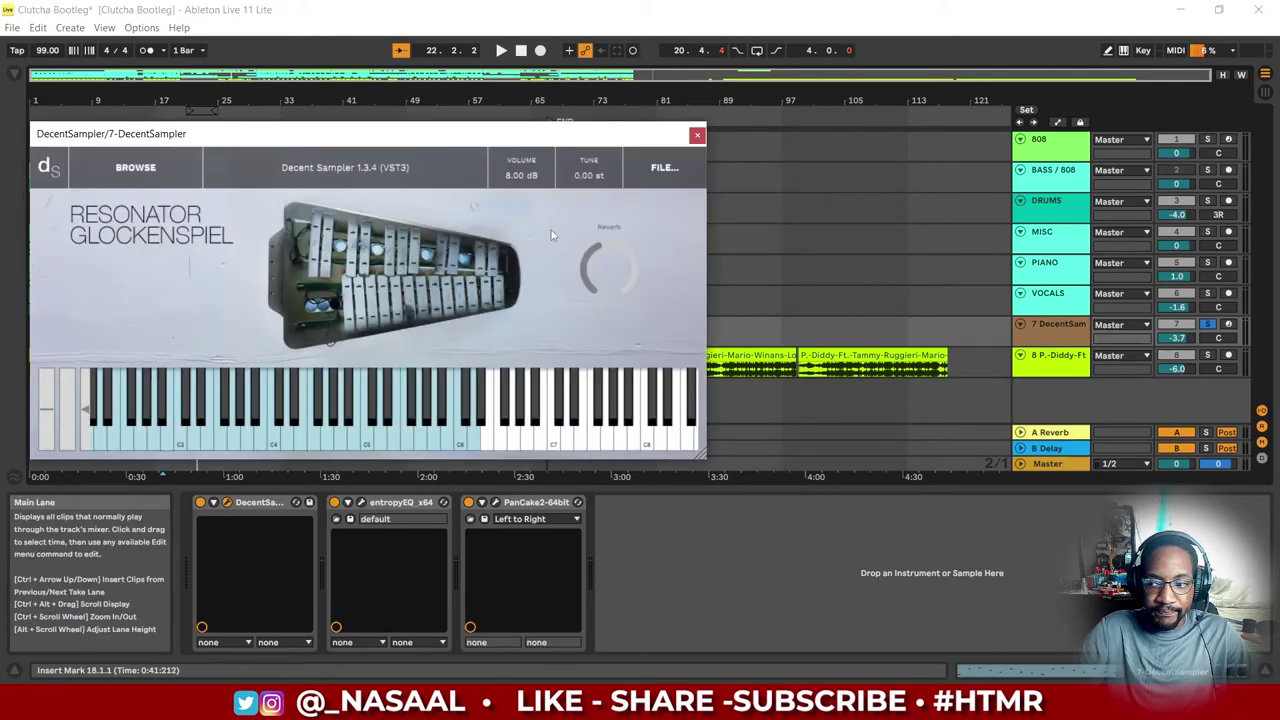
{"action": "left_click", "coordinate": [697, 136]}
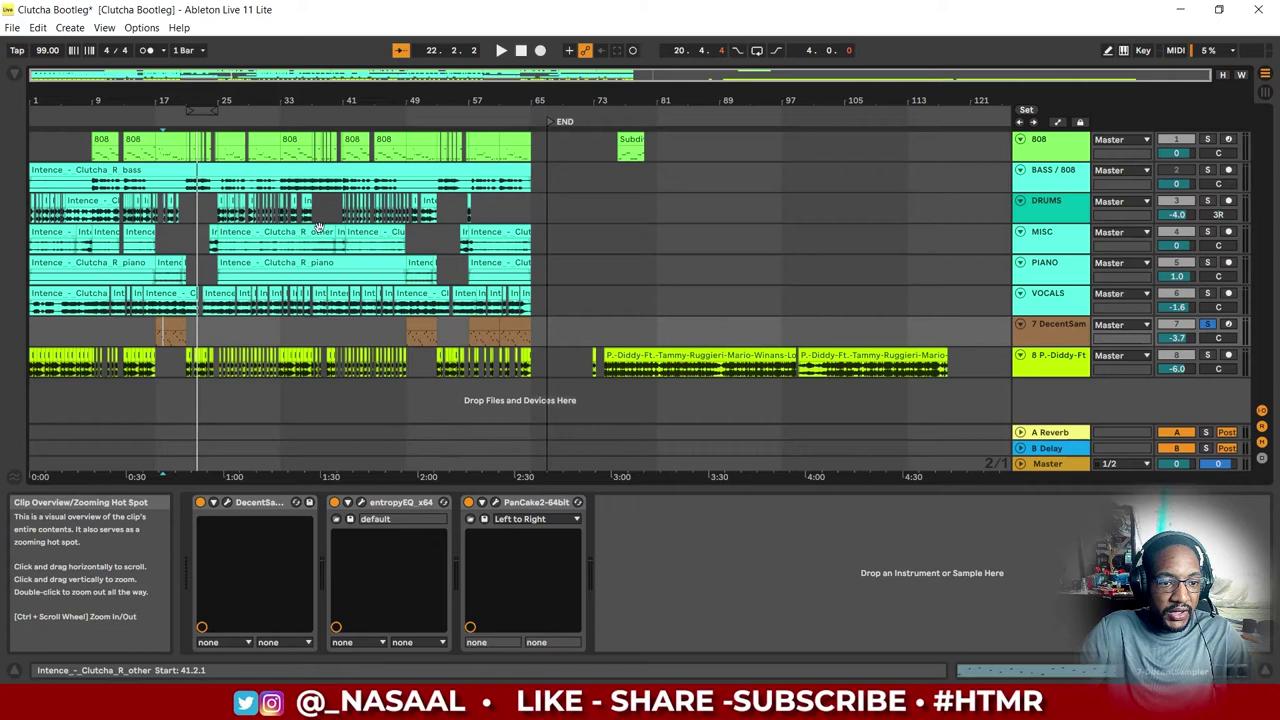
Step: Solo the DRUMS and P. Diddy tracks and audition them from around bar 25
{"action": "scroll", "coordinate": [201, 213], "scroll_direction": "up", "scroll_amount": 6}
{"action": "scroll", "coordinate": [201, 213], "scroll_direction": "down", "scroll_amount": 3}
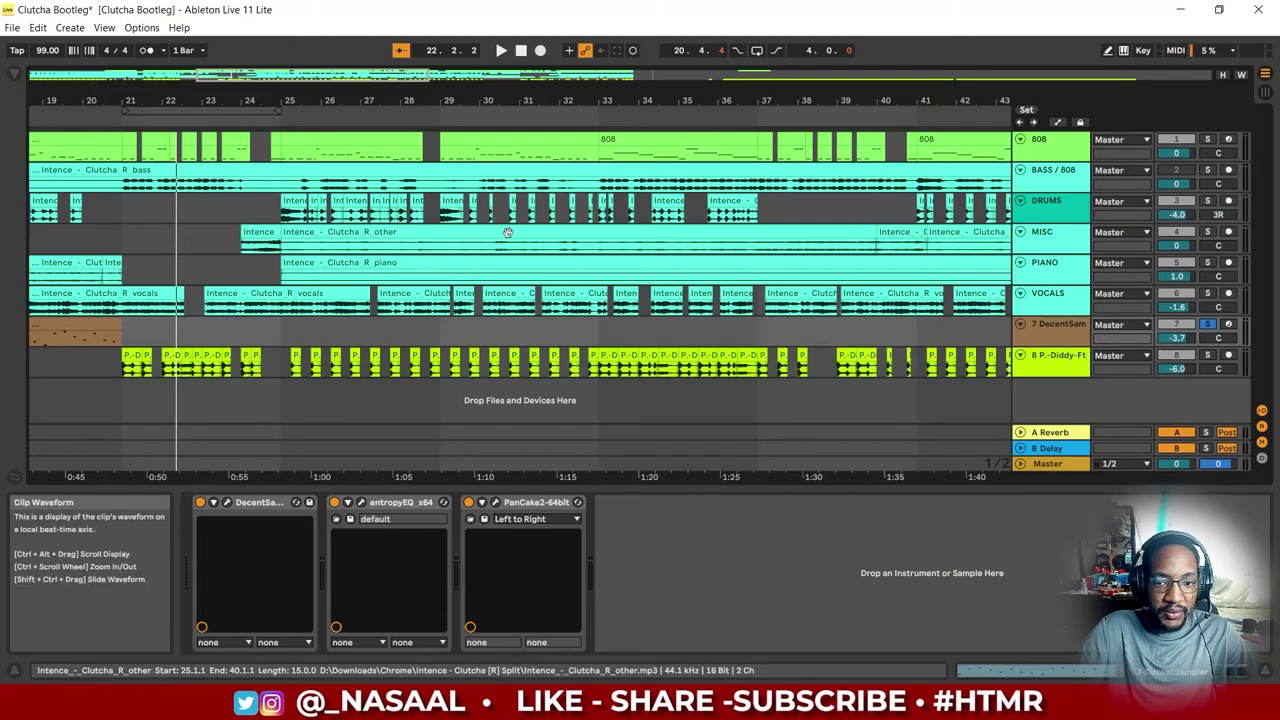
{"action": "left_click", "coordinate": [1207, 201]}
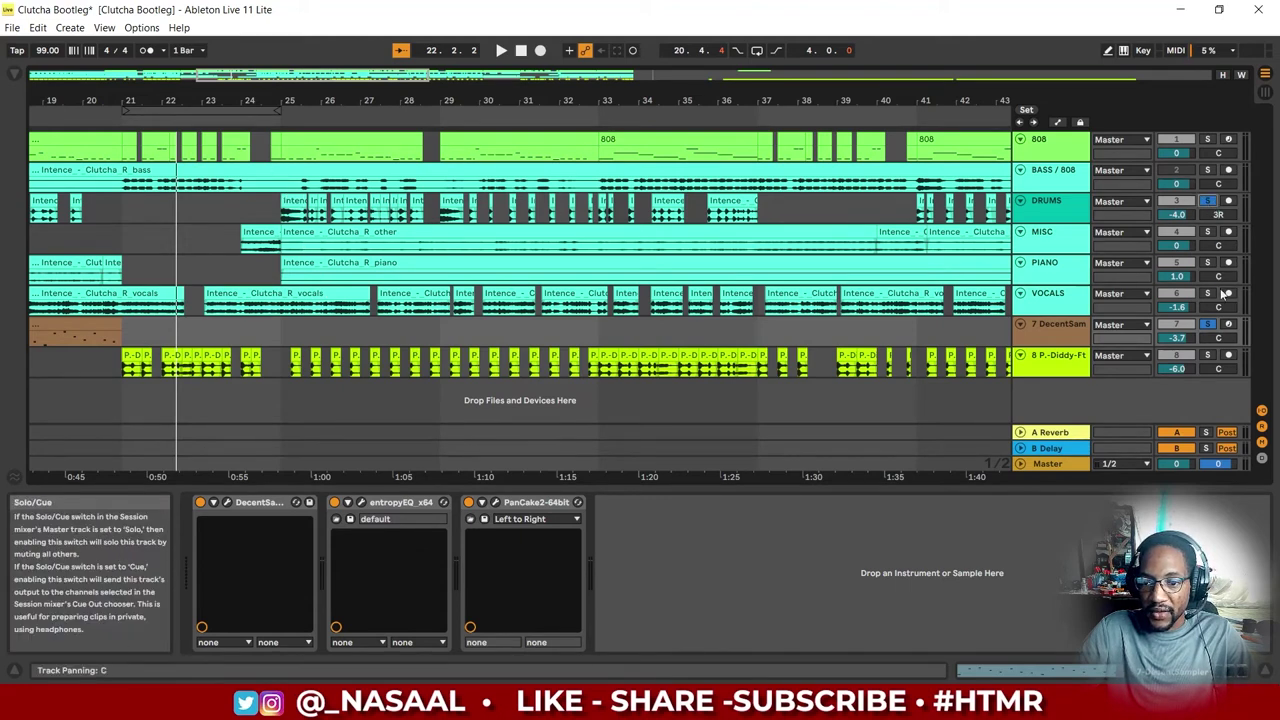
{"action": "left_click", "coordinate": [1207, 355]}
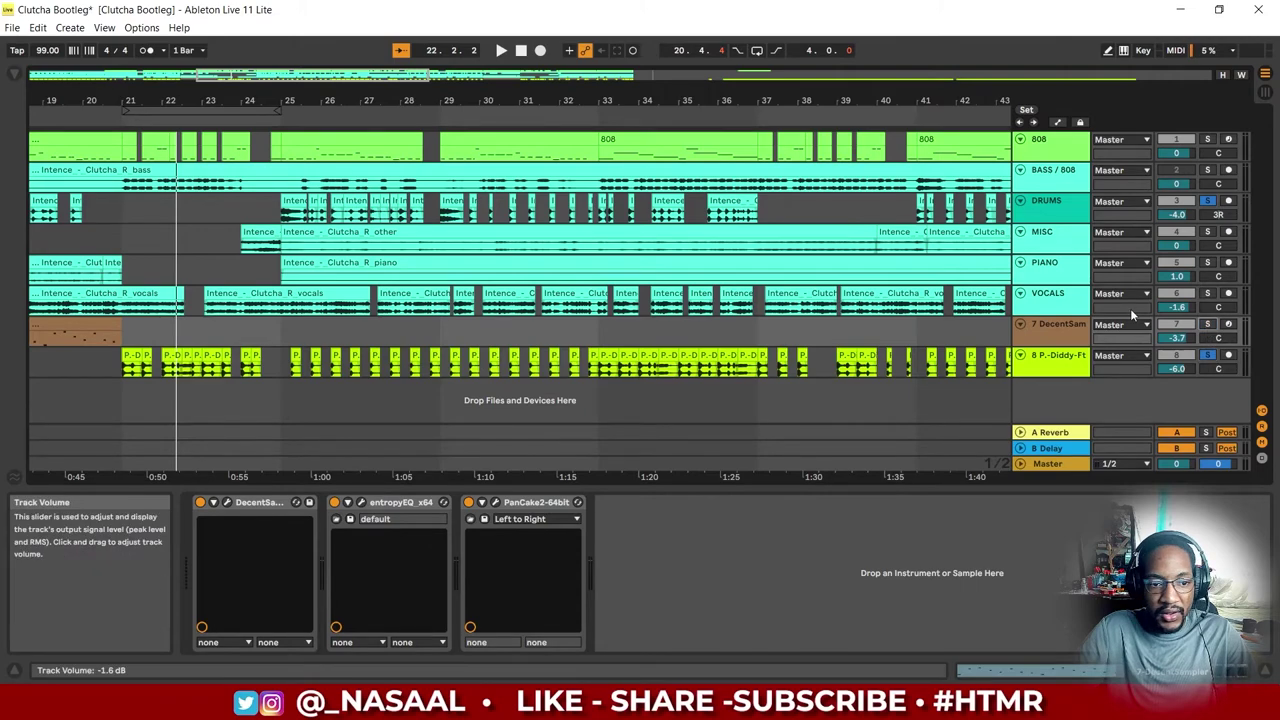
{"action": "left_click", "coordinate": [283, 117]}
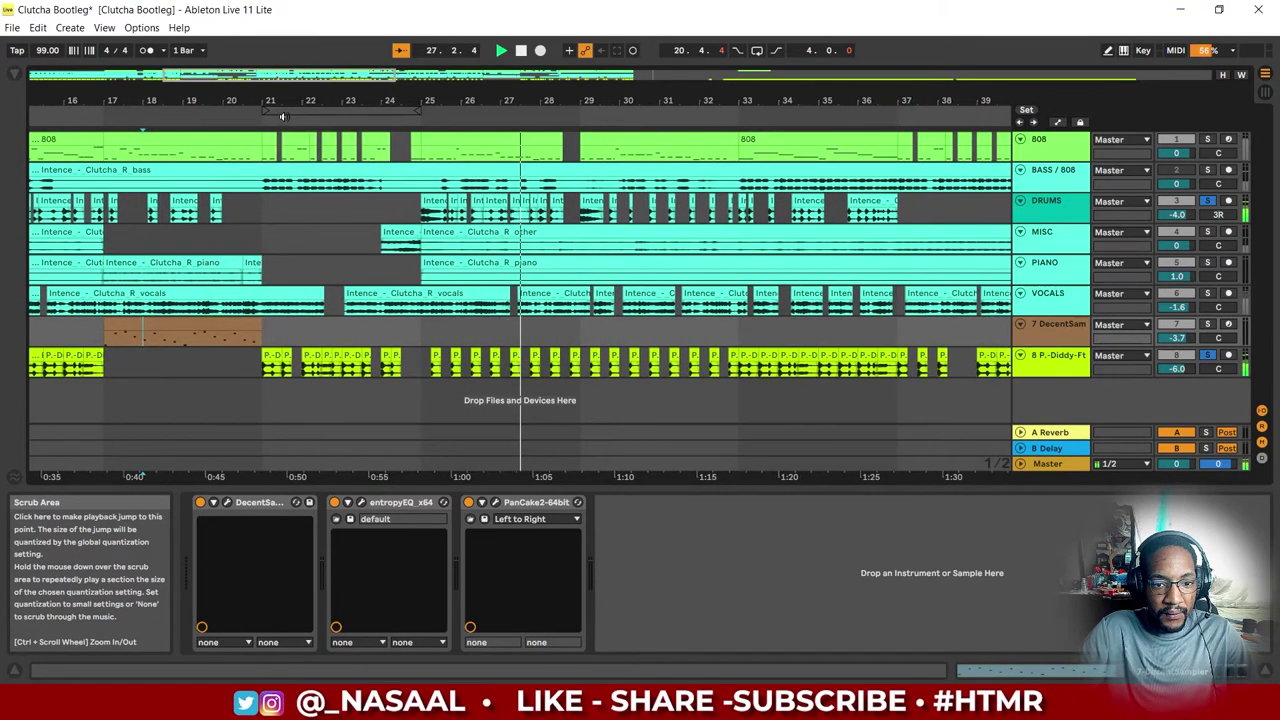
{"action": "key", "text": "space"}
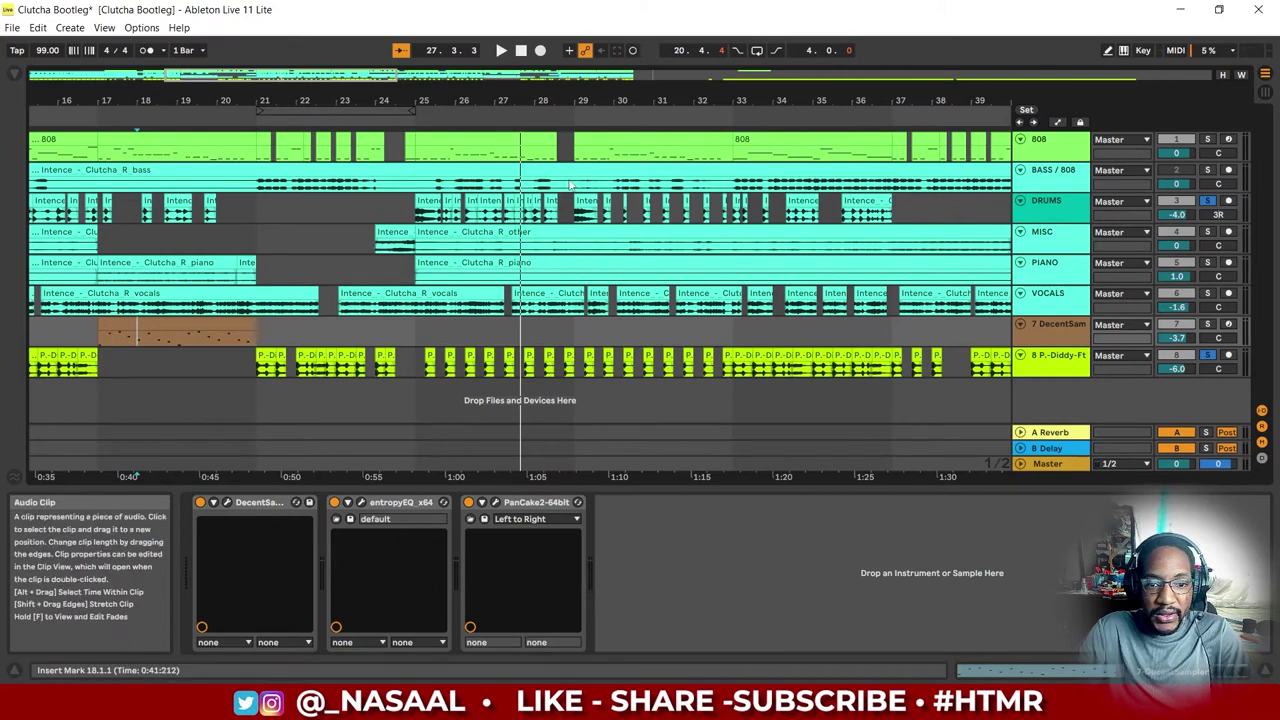
Step: Show the DRUMS chain and view both entropyEQ x64 curves, including the 1006 Hz boost
{"action": "left_click", "coordinate": [1040, 212]}
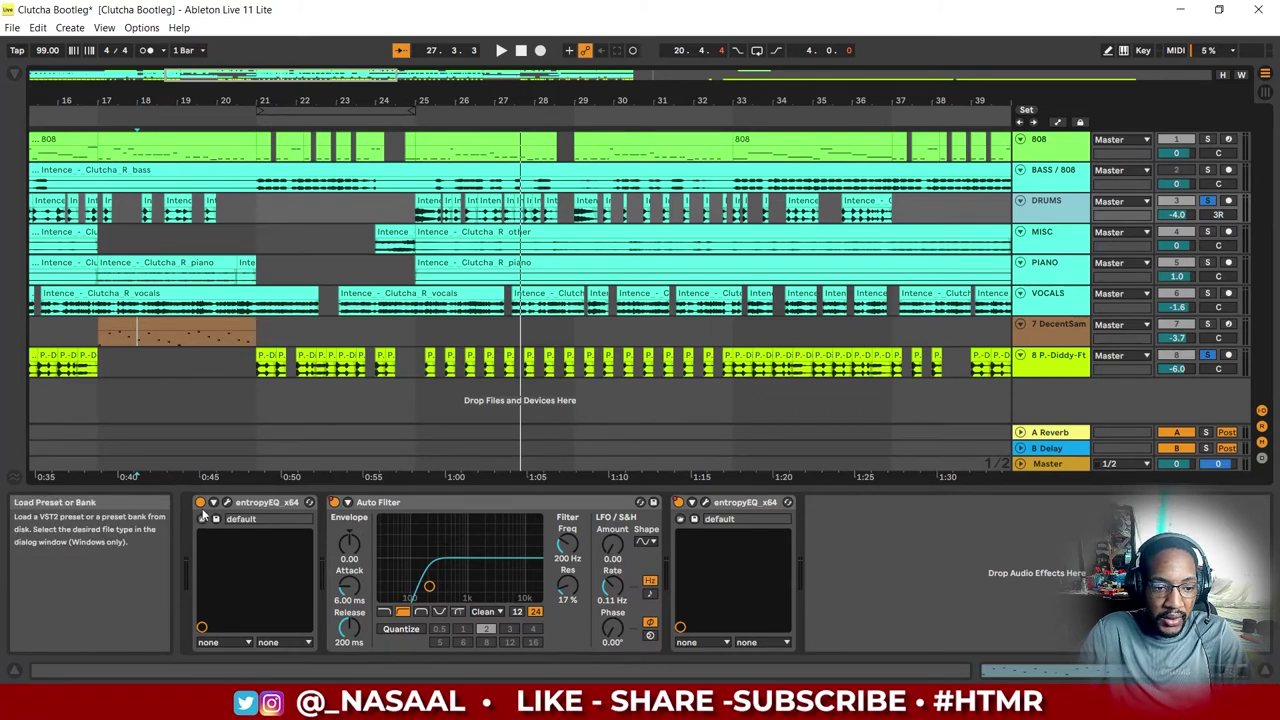
{"action": "left_click", "coordinate": [227, 503]}
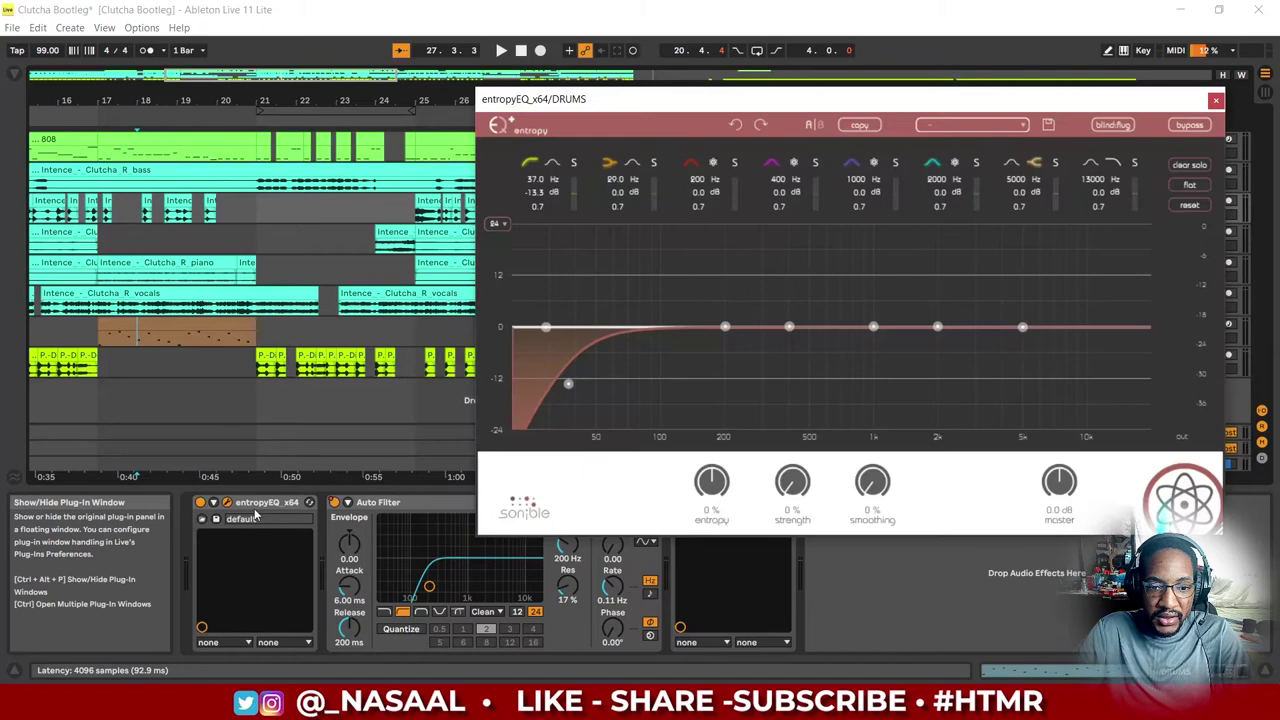
{"action": "left_click", "coordinate": [1215, 101]}
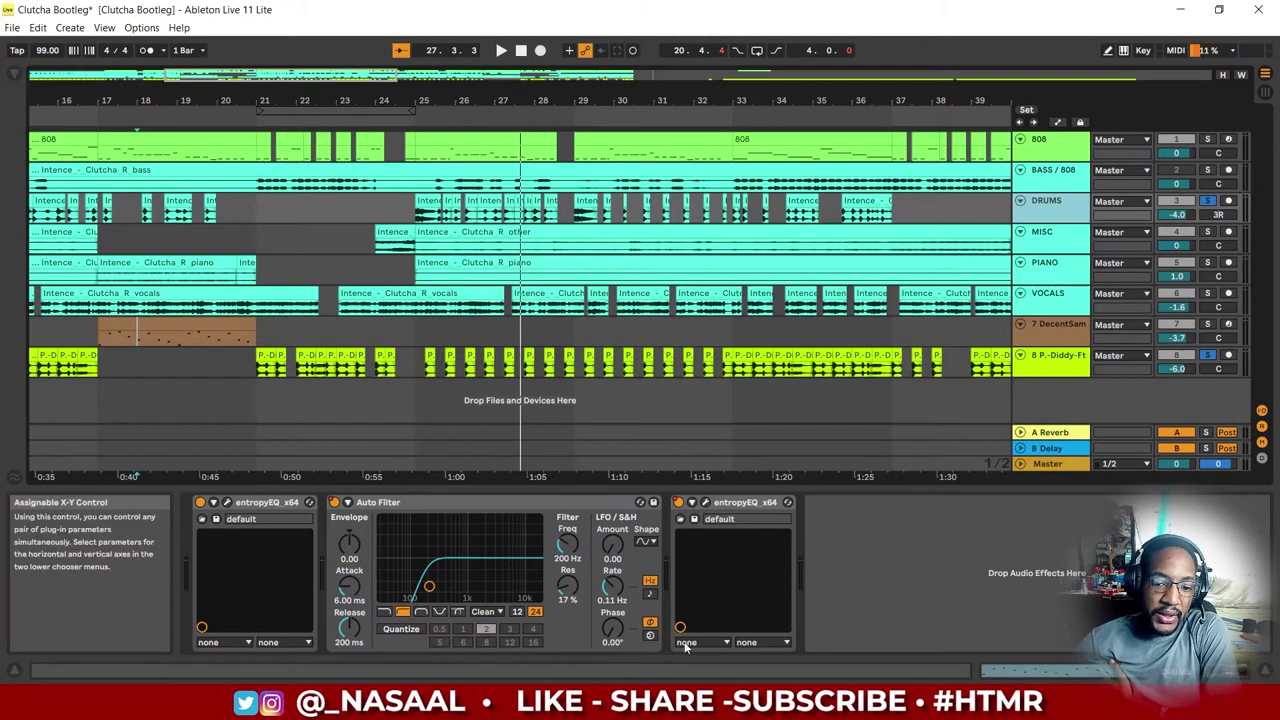
{"action": "left_click", "coordinate": [705, 503]}
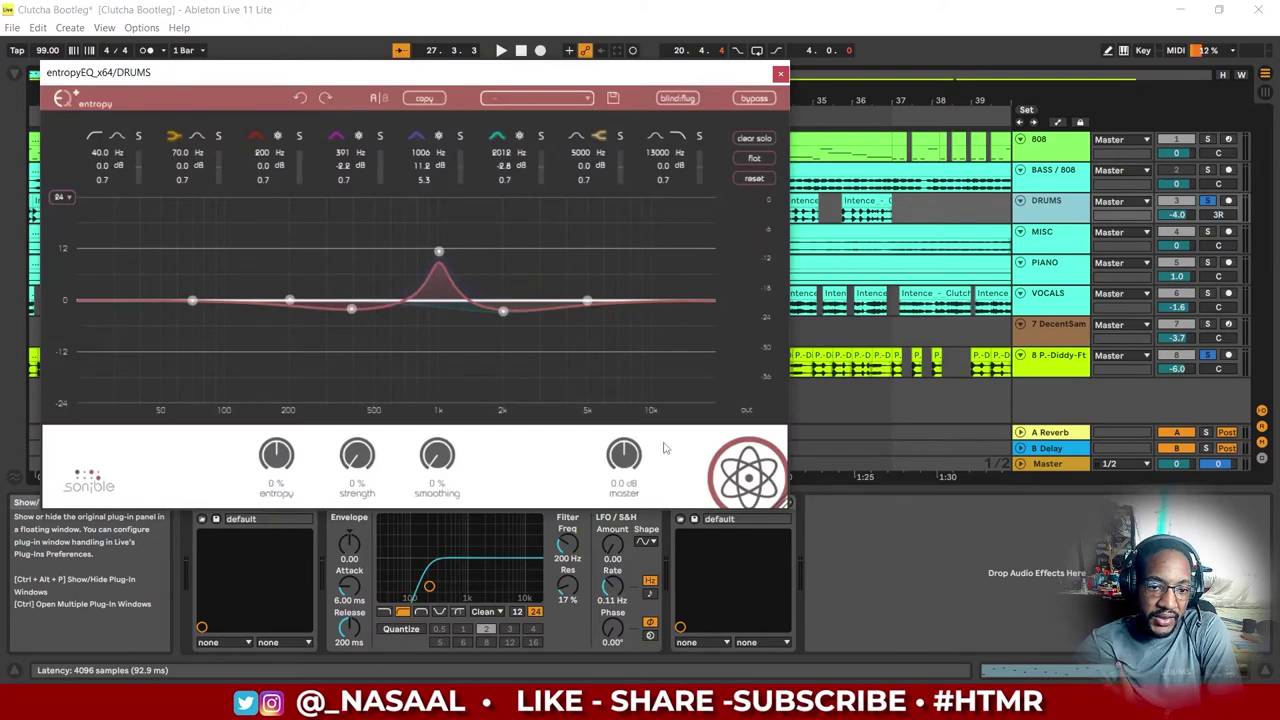
{"action": "left_click", "coordinate": [781, 75]}
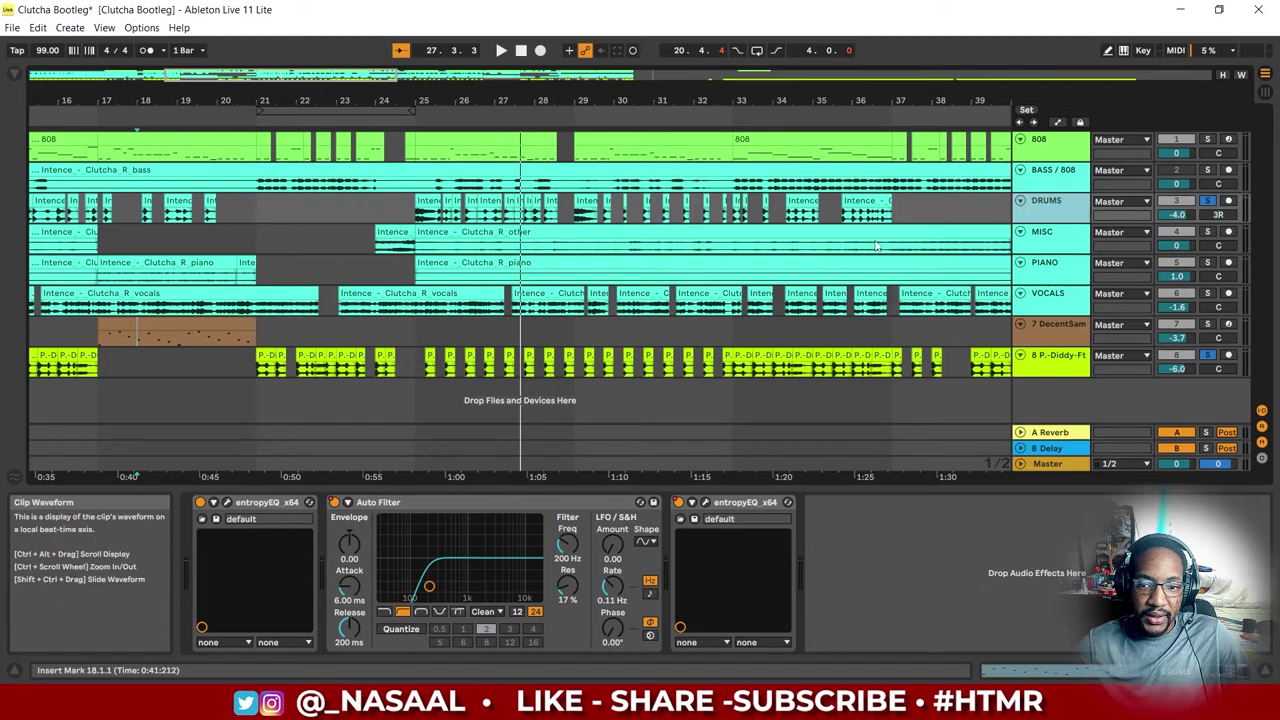
Step: Turn on Automation Mode, play from bars 25 and 18, and expand DRUMS to its Device On lane
{"action": "key", "text": "a"}
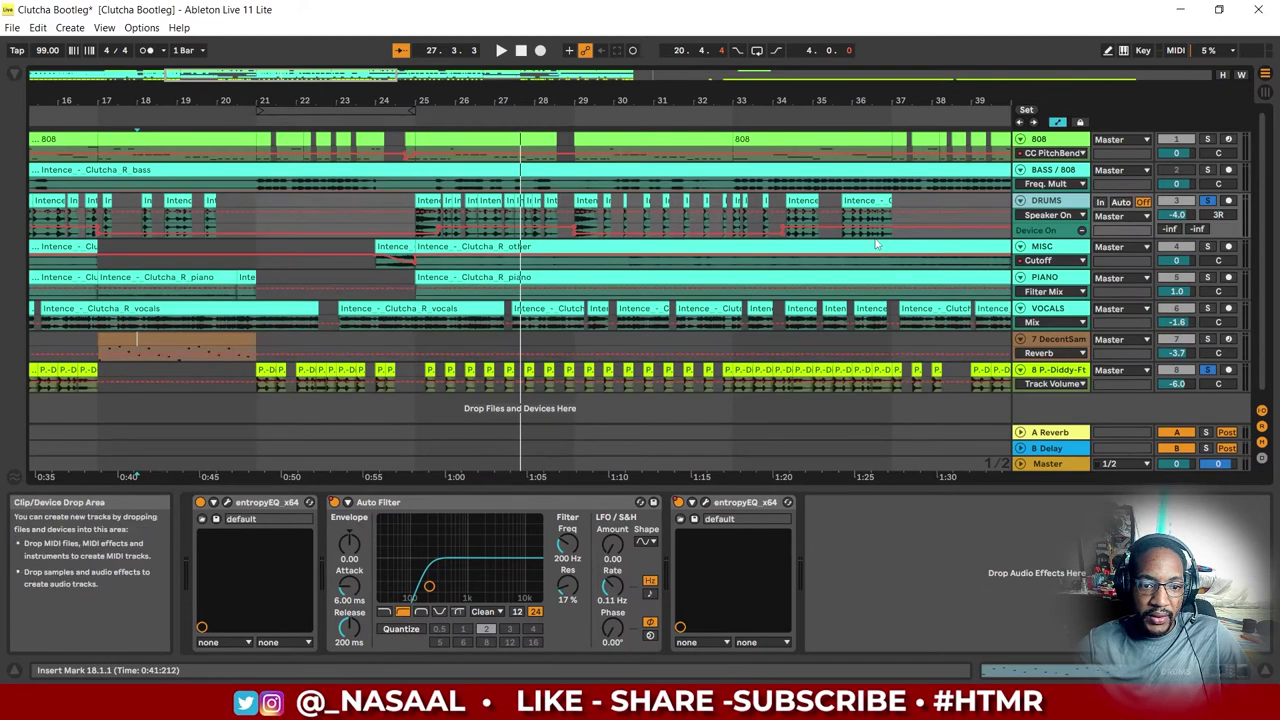
{"action": "left_click", "coordinate": [400, 122]}
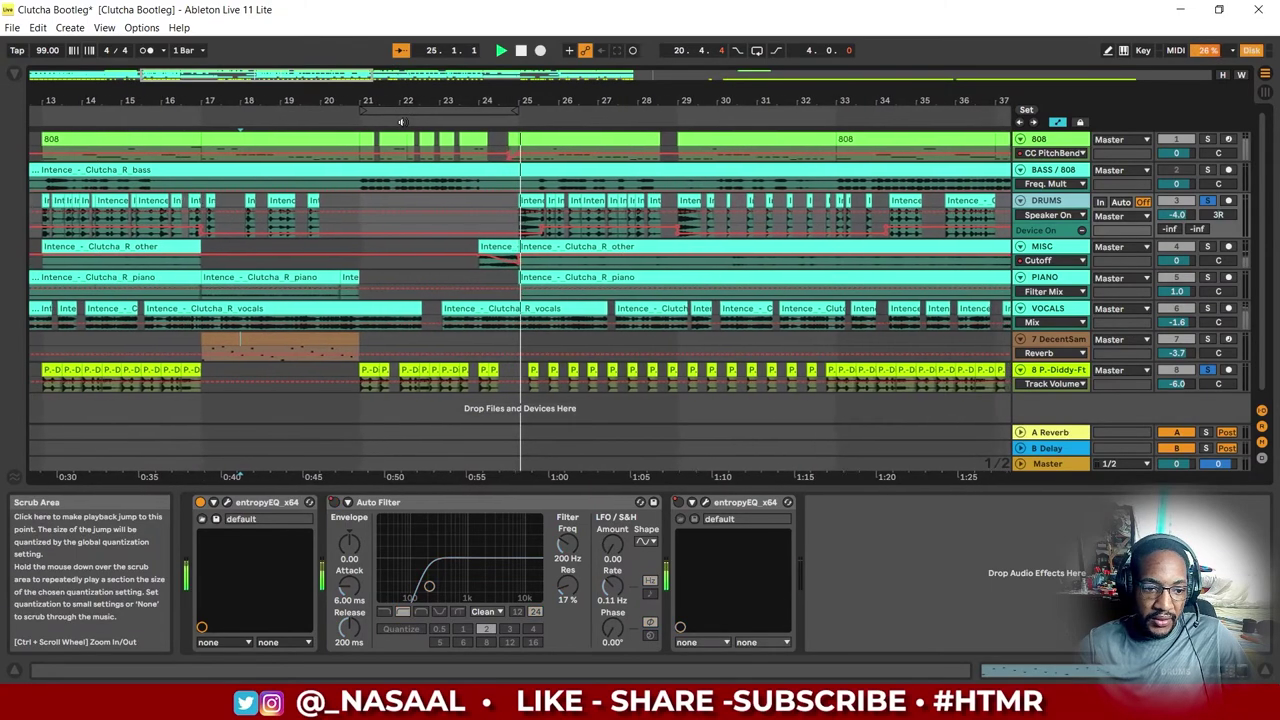
{"action": "key", "text": "space"}
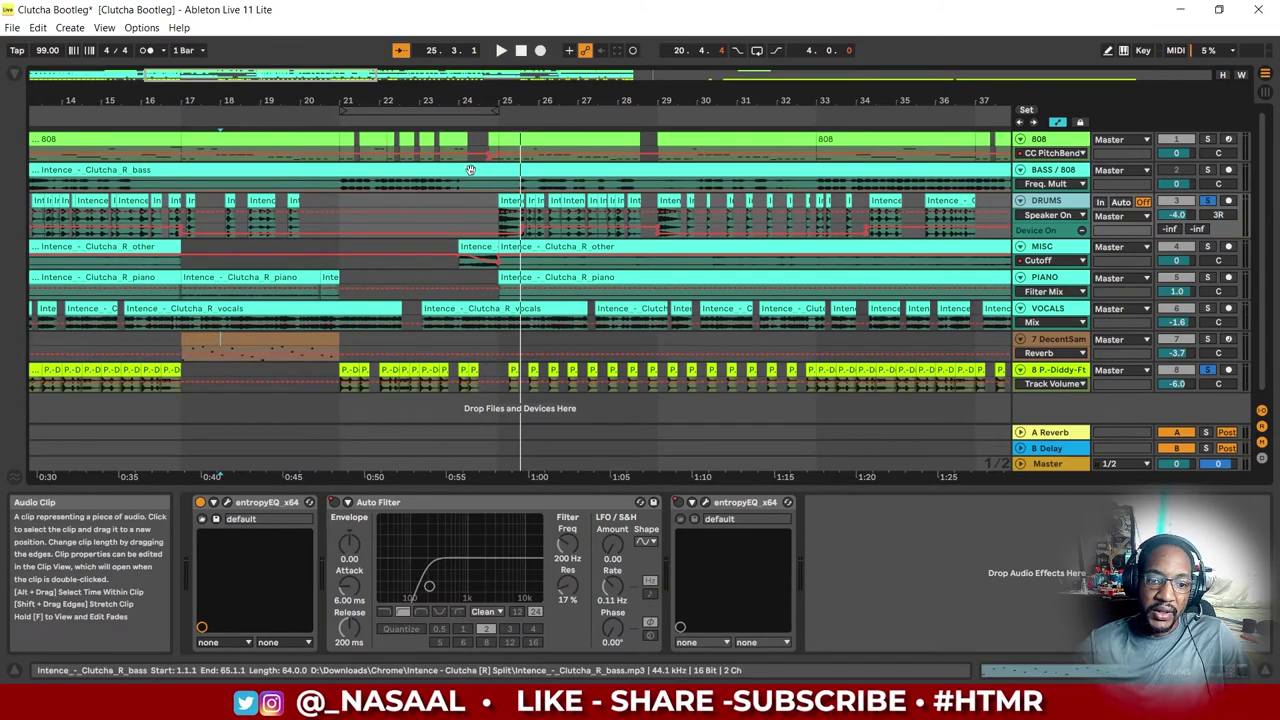
{"action": "key", "text": "space"}
{"action": "key", "text": "space"}
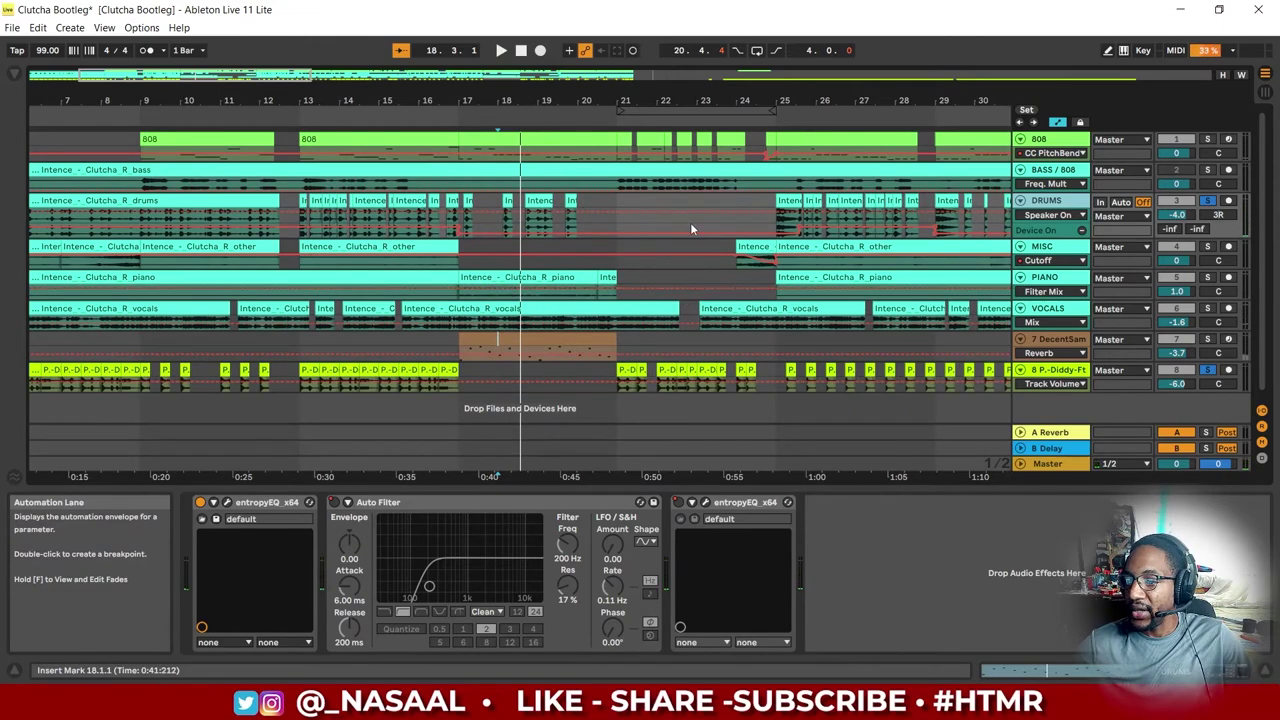
{"action": "scroll", "coordinate": [470, 377], "scroll_direction": "down", "scroll_amount": 3}
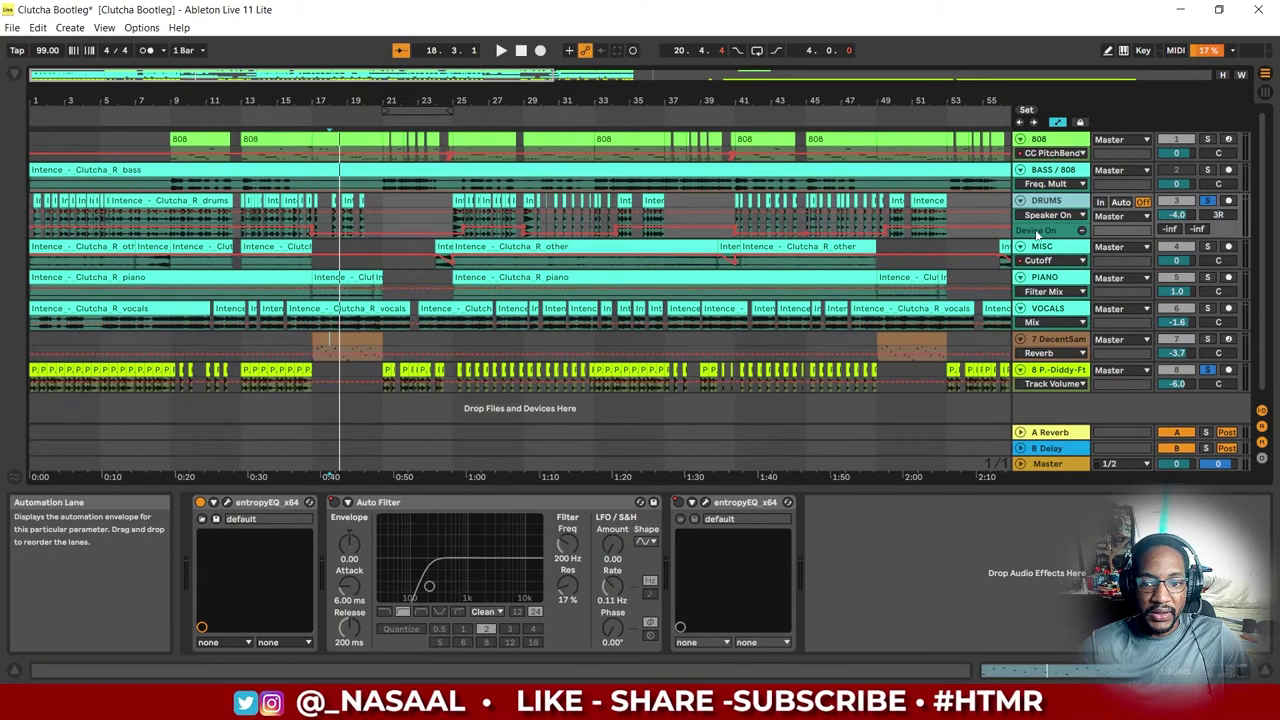
{"action": "mouse_move", "coordinate": [1040, 240]}
{"action": "left_mouse_down"}
{"action": "mouse_move", "coordinate": [1040, 272]}
{"action": "mouse_move", "coordinate": [1040, 256]}
{"action": "left_mouse_up"}
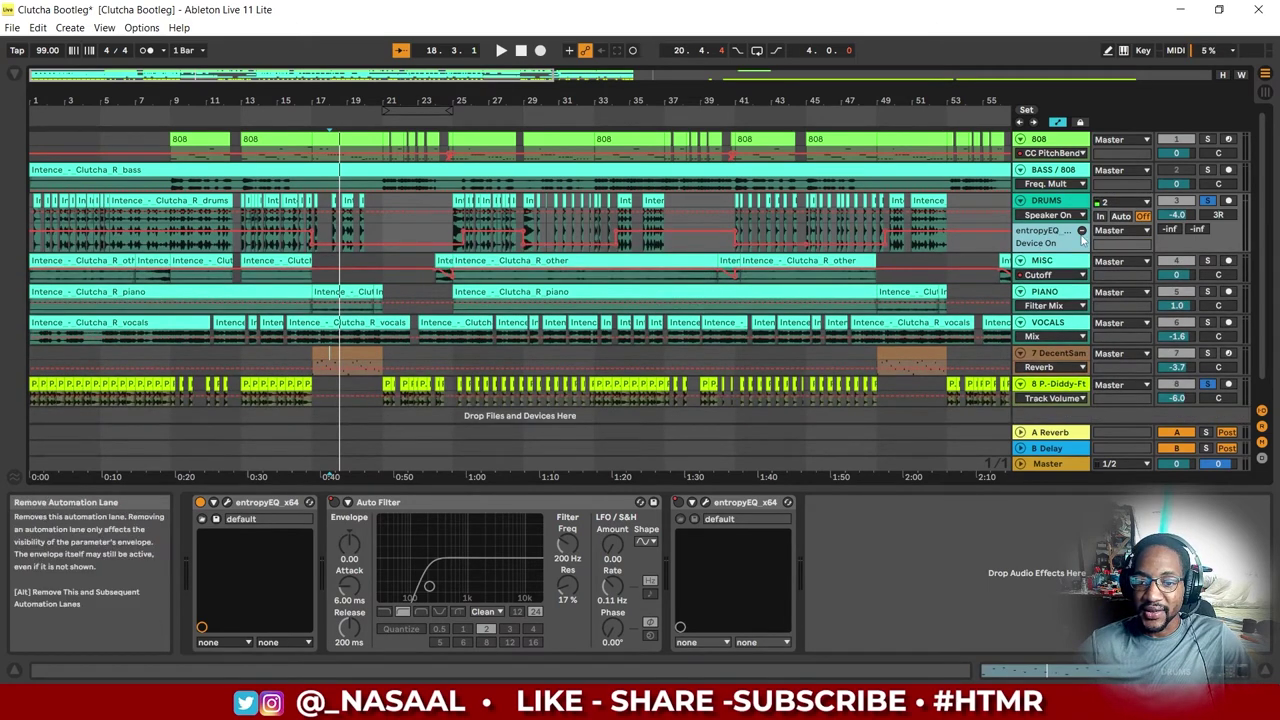
Step: Remove the DRUMS entropyEQ automation lane, then solo and enlarge the 808 track
{"action": "left_click", "coordinate": [1081, 231]}
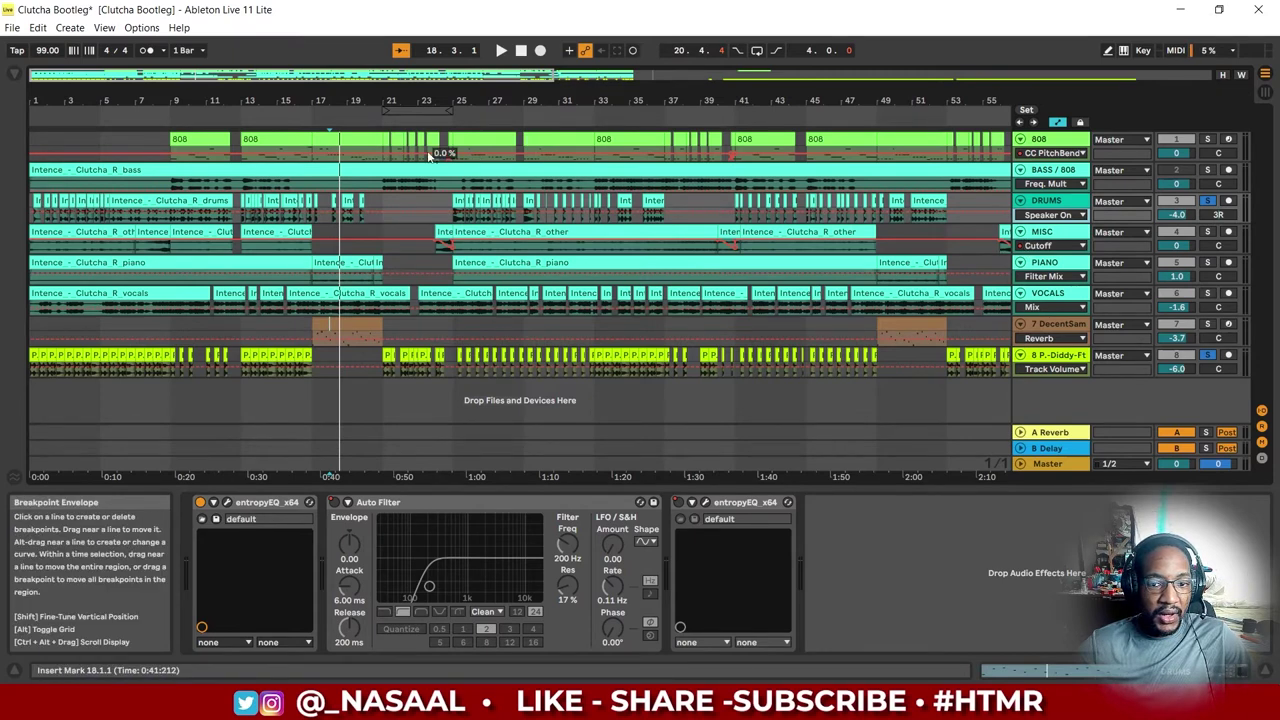
{"action": "left_click", "coordinate": [1206, 140]}
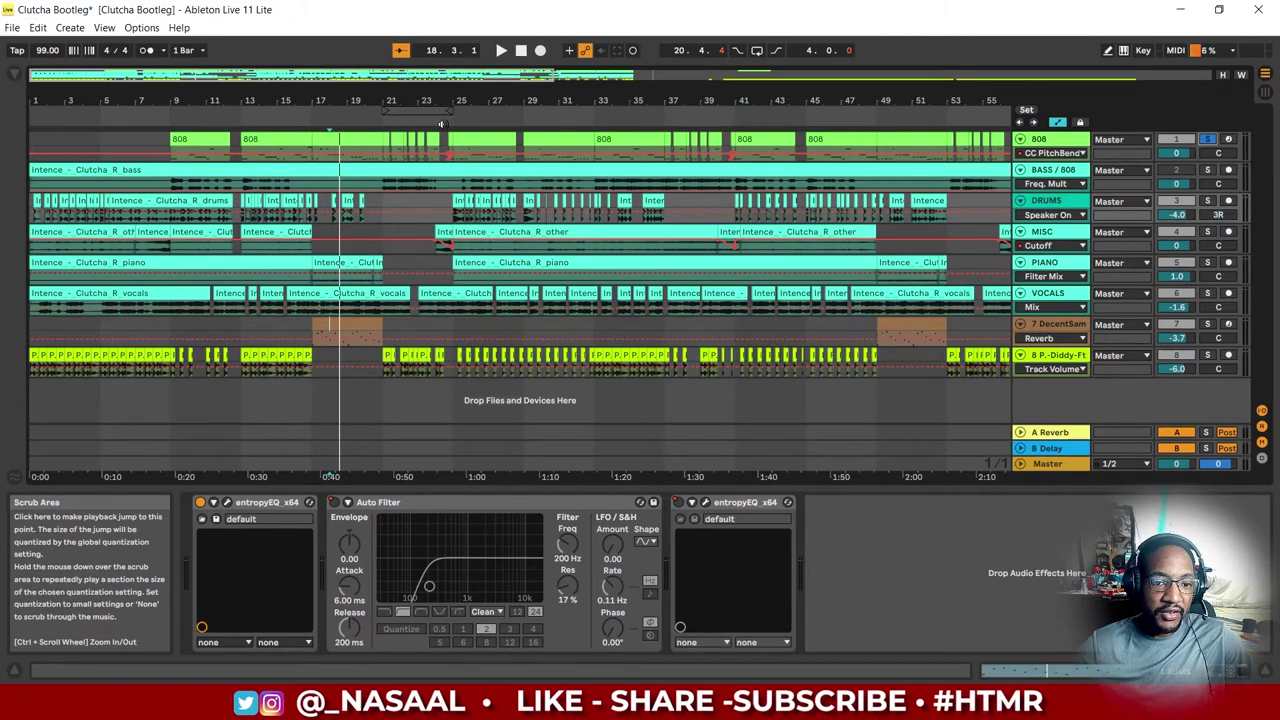
{"action": "scroll", "coordinate": [441, 124], "scroll_direction": "up", "scroll_amount": 5}
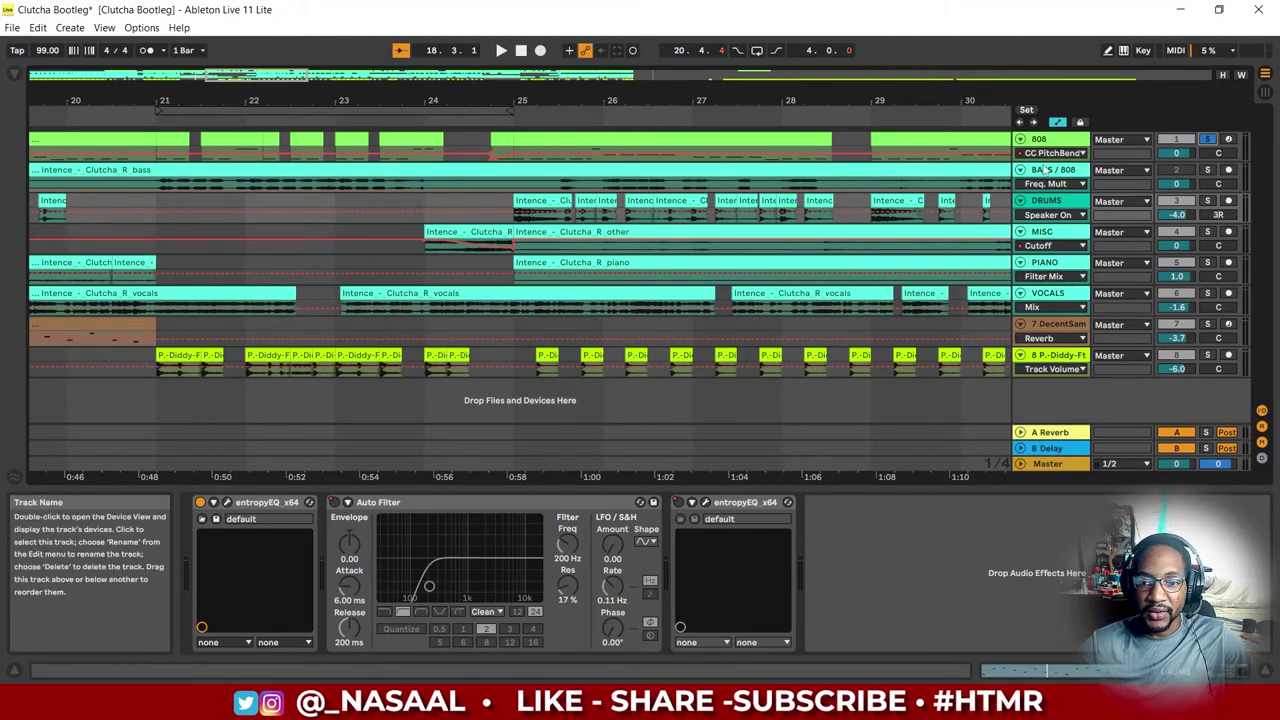
{"action": "left_click_drag", "start_coordinate": [1040, 164], "coordinate": [1040, 190]}
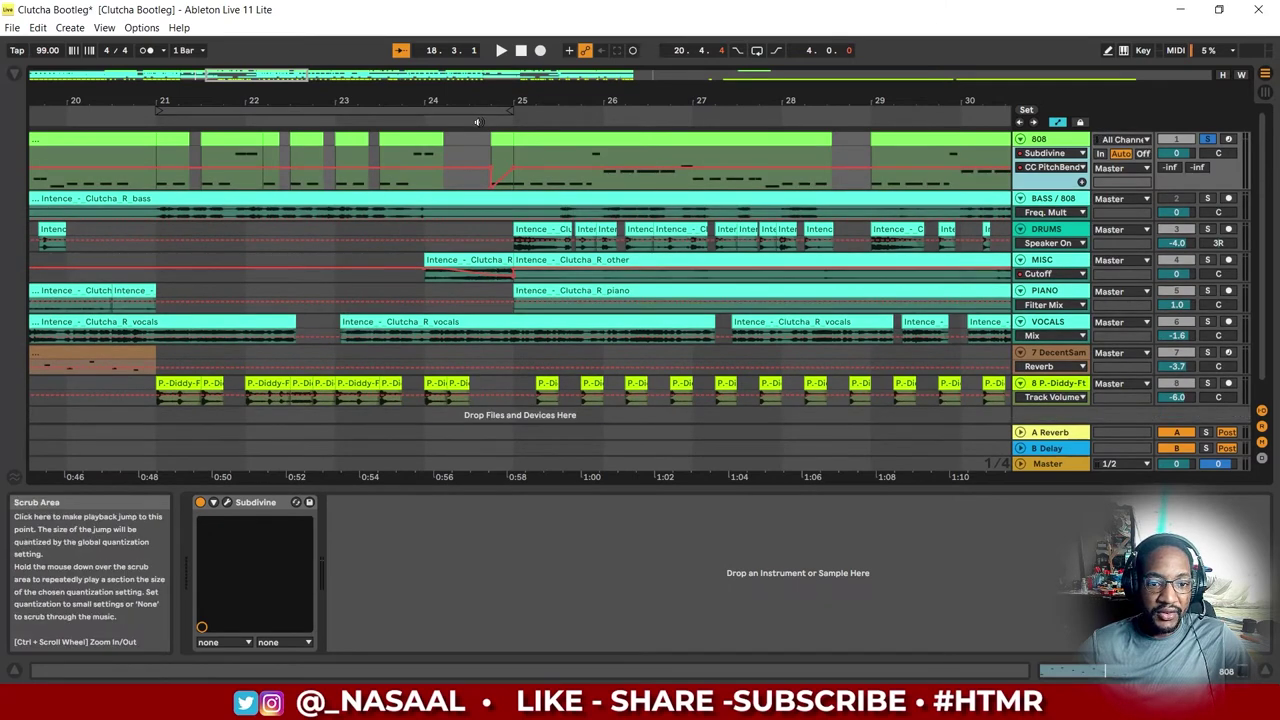
Step: Audition the 808 passage just before bar 25
{"action": "left_click", "coordinate": [465, 120]}
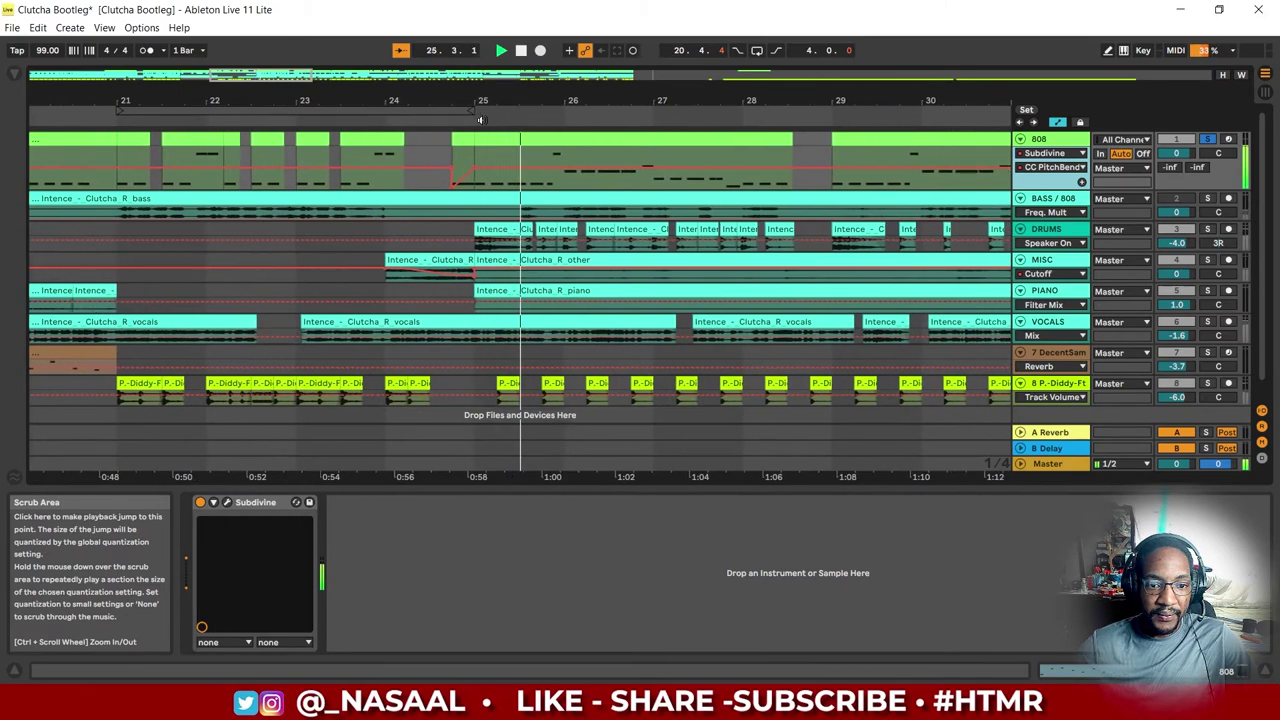
{"action": "key", "text": "space"}
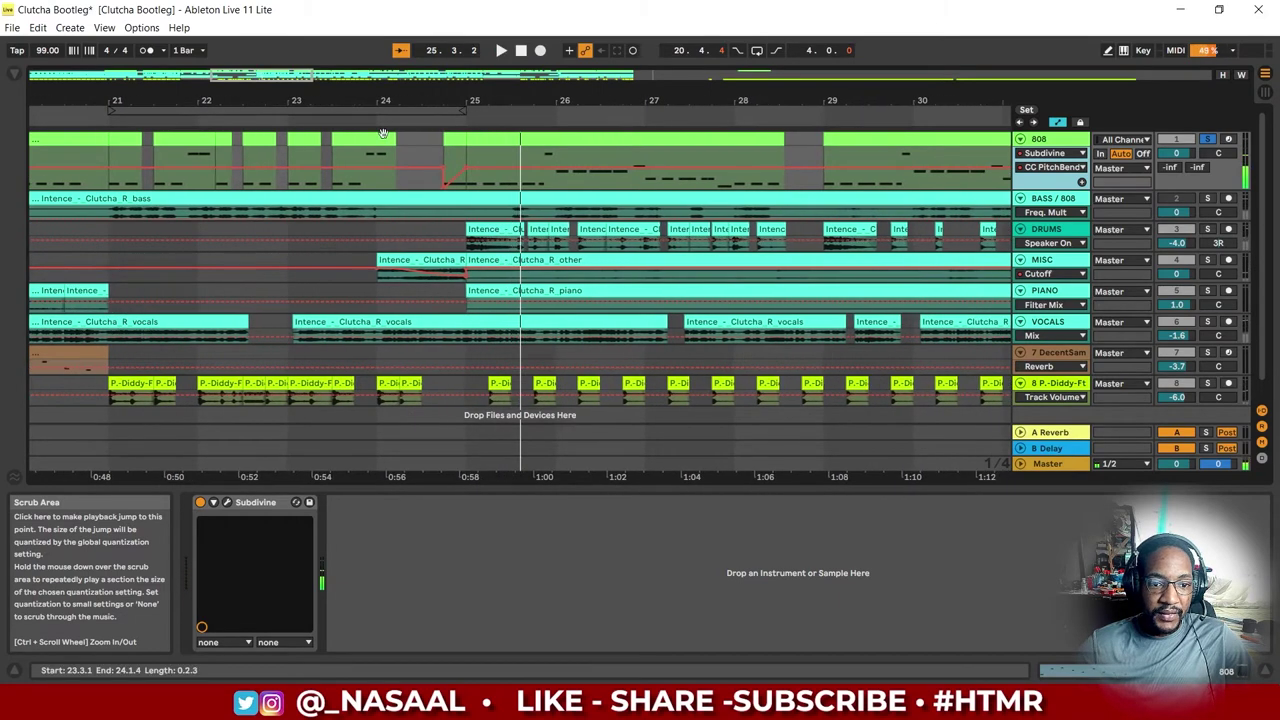
{"action": "left_click", "coordinate": [438, 124]}
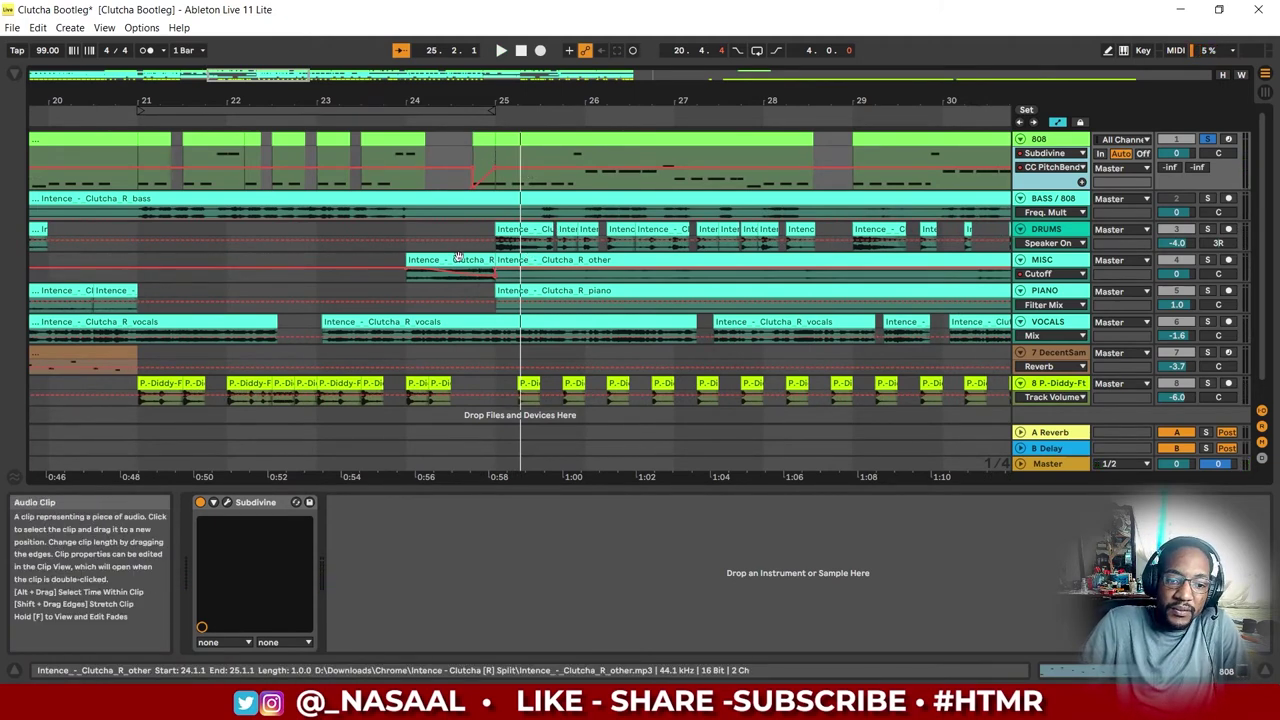
Step: Solo the MISC stem and replay the passage from bar 24
{"action": "left_click", "coordinate": [1207, 260]}
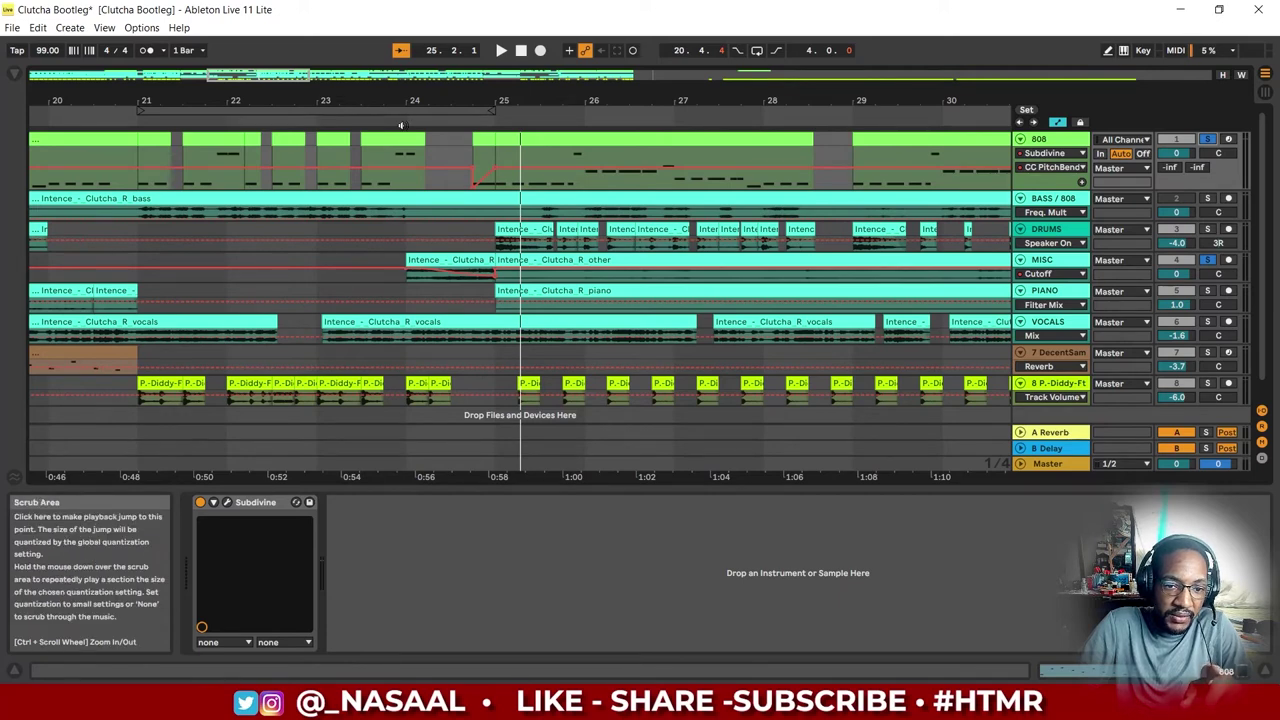
{"action": "left_click", "coordinate": [400, 125]}
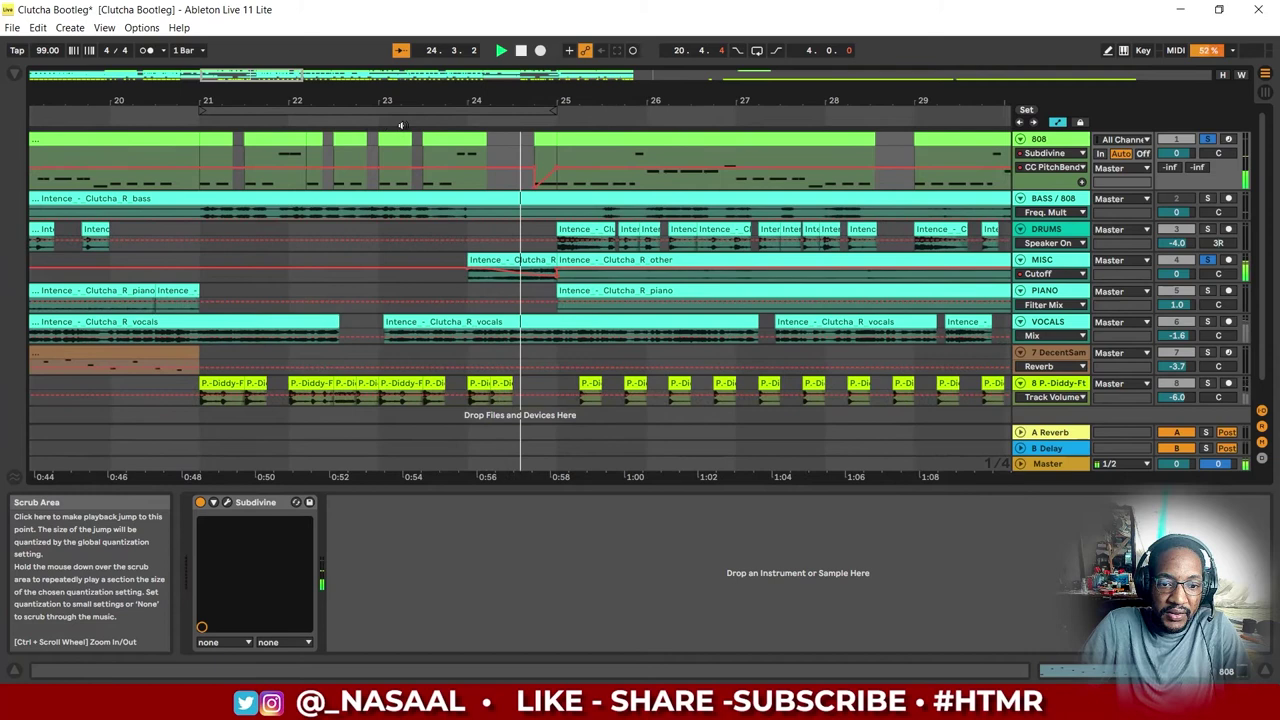
{"action": "key", "text": "space"}
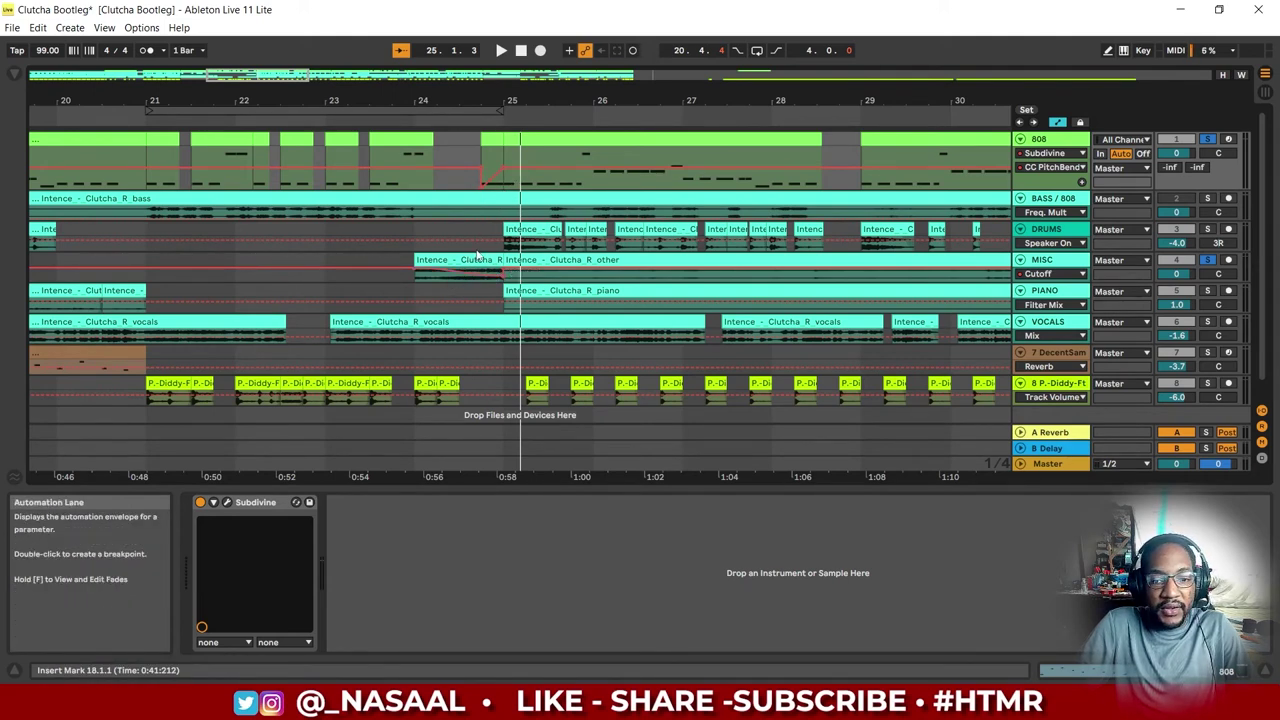
{"action": "scroll", "coordinate": [530, 220], "scroll_direction": "down", "scroll_amount": 5}
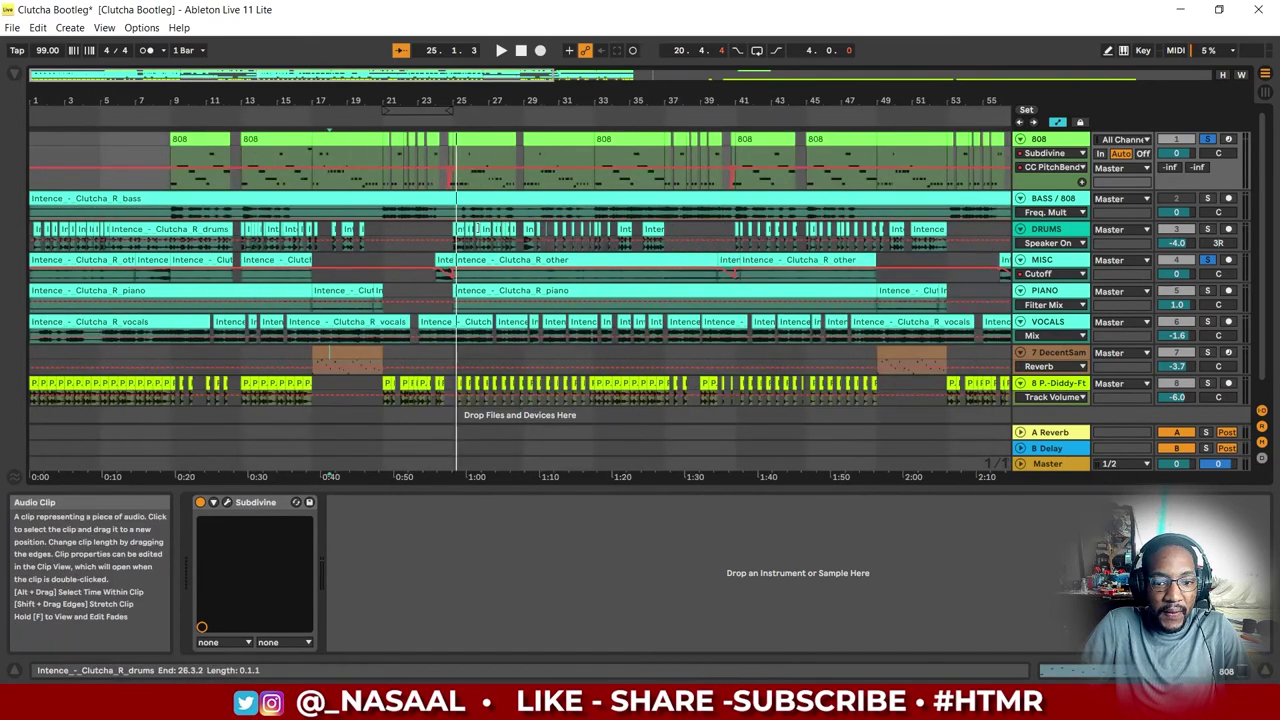
Step: Zoom the arrangement out and back in, then switch Automation Mode off with A
{"action": "scroll", "coordinate": [633, 227], "scroll_direction": "down", "scroll_amount": 3}
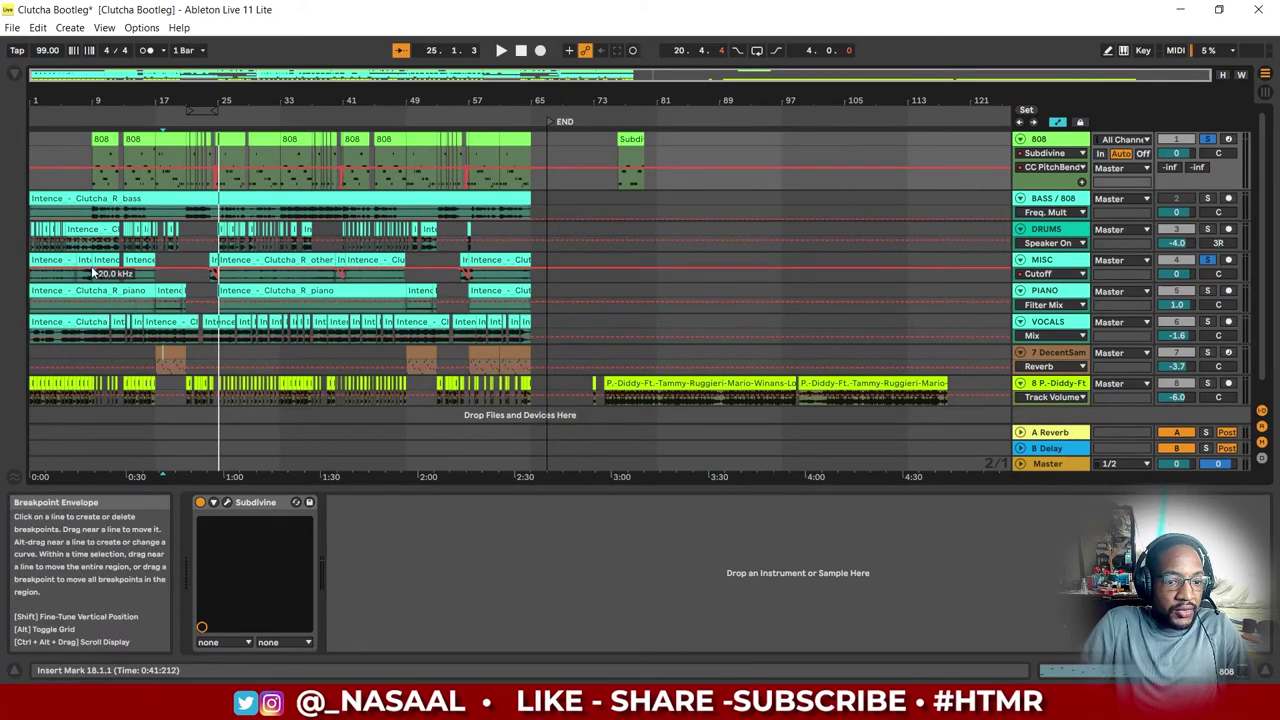
{"action": "scroll", "coordinate": [98, 270], "scroll_direction": "up", "scroll_amount": 3}
{"action": "scroll", "coordinate": [98, 270], "scroll_direction": "up", "scroll_amount": 3}
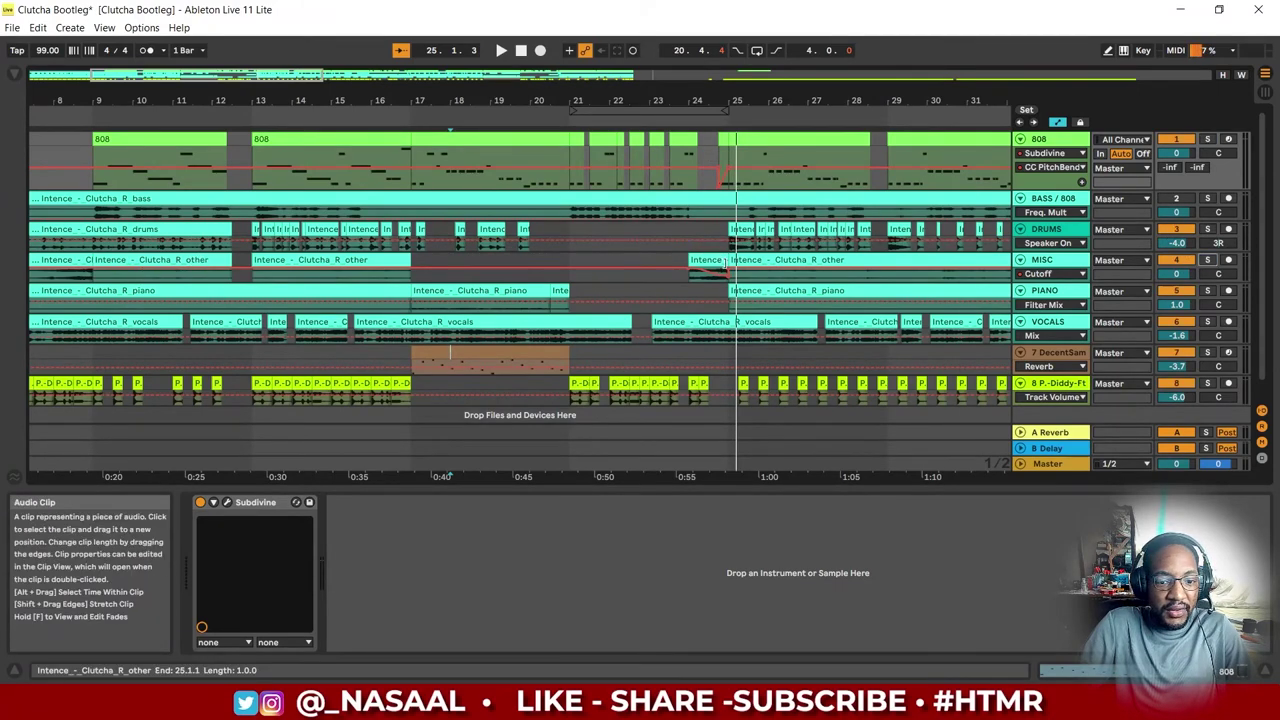
{"action": "key", "text": "a"}
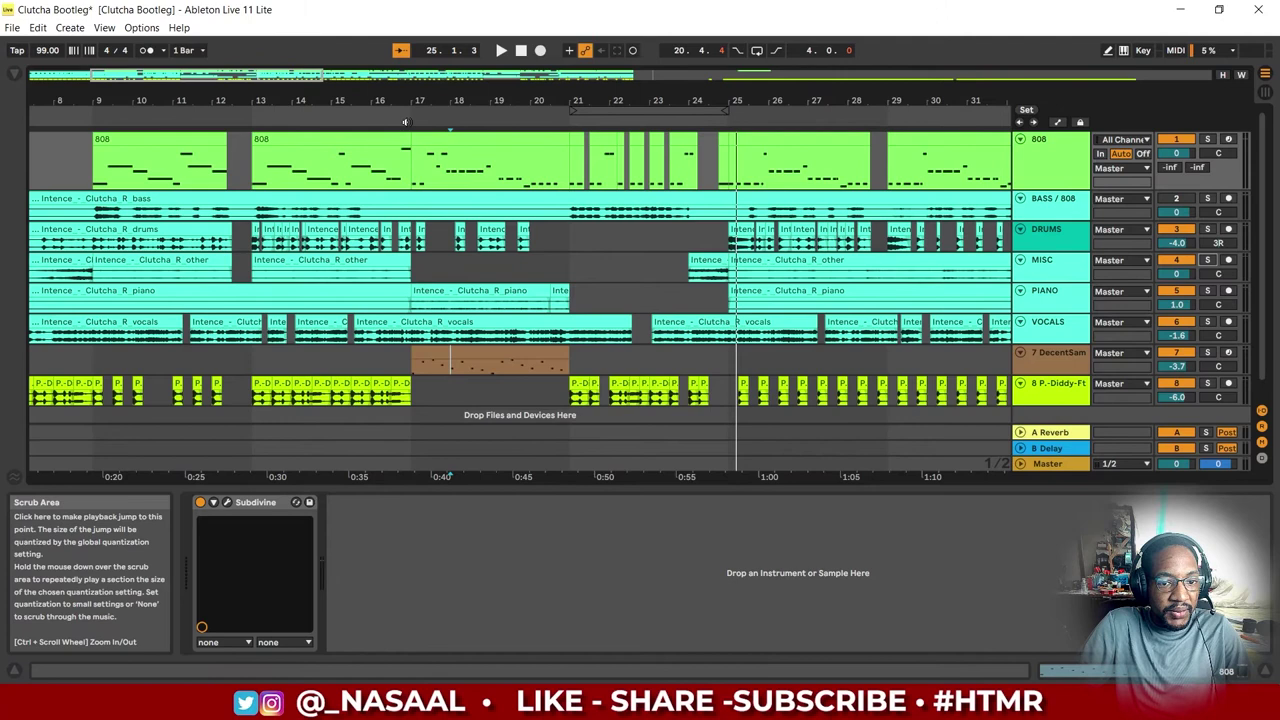
Step: Solo PIANO, play from bar 16, and audition the short piano clip extended to bar 25
{"action": "left_click", "coordinate": [1207, 290]}
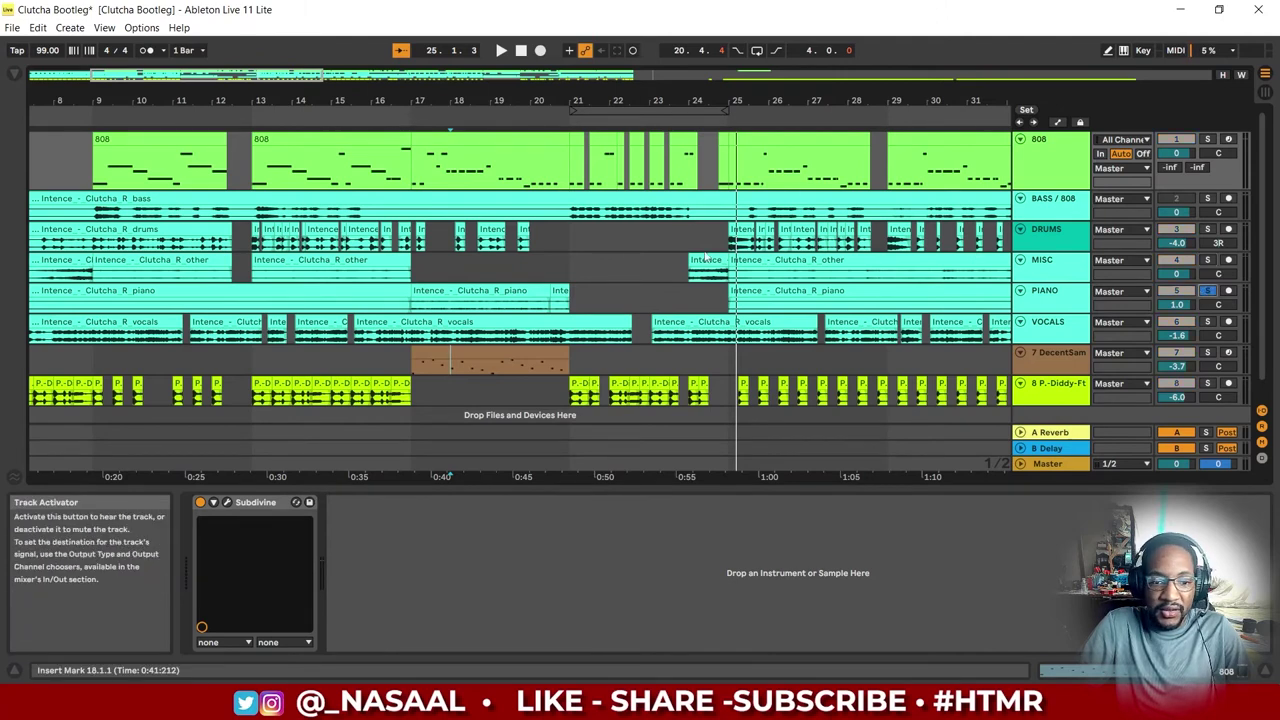
{"action": "left_click", "coordinate": [396, 119]}
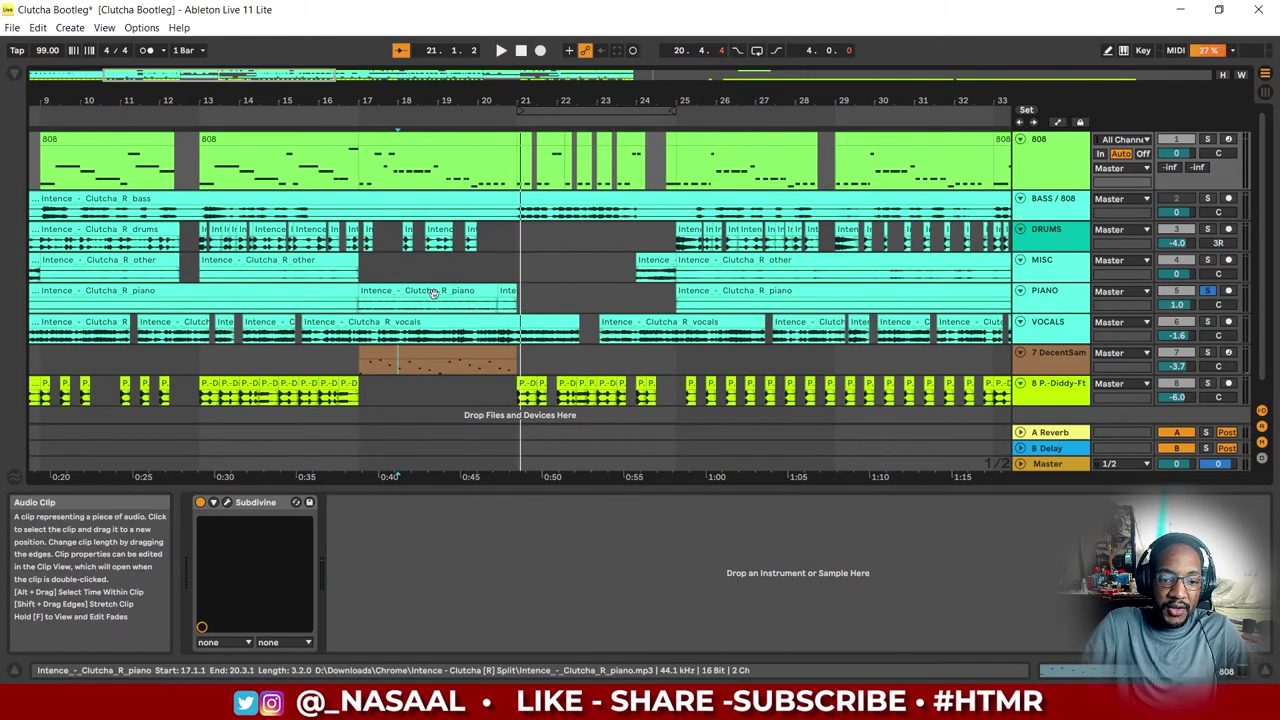
{"action": "left_click", "coordinate": [433, 292]}
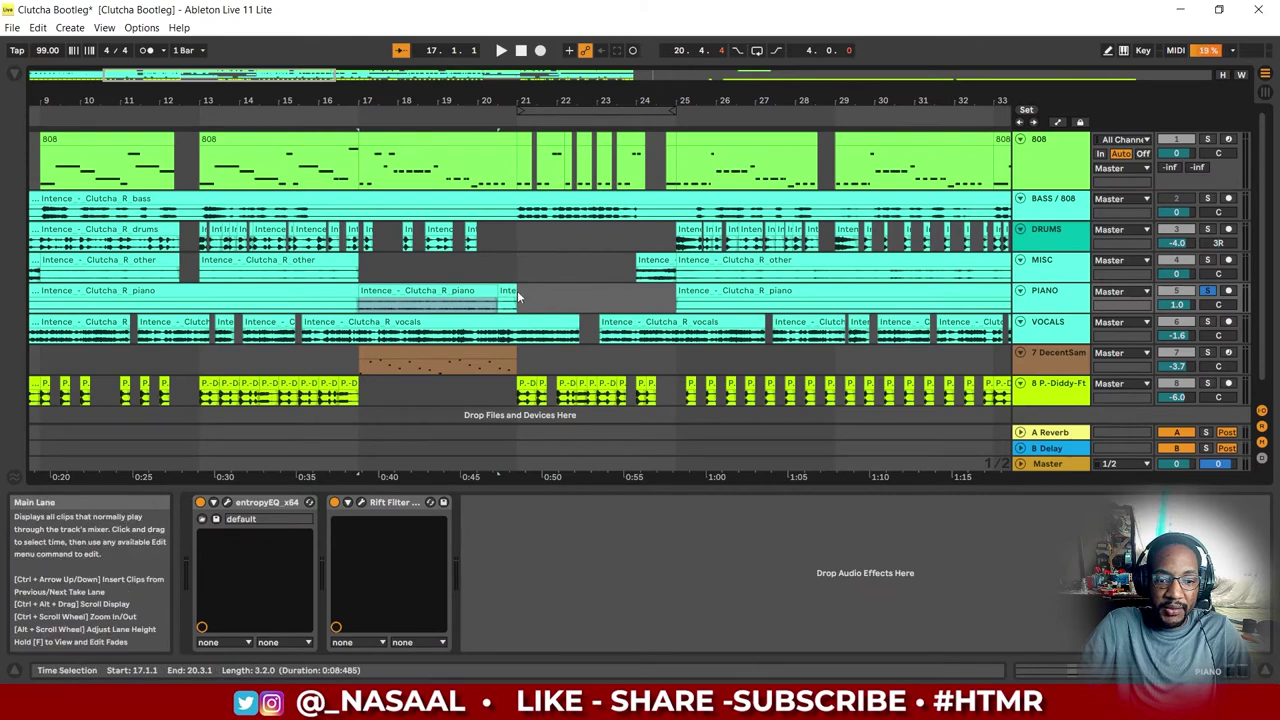
{"action": "left_click_drag", "start_coordinate": [518, 297], "coordinate": [670, 296]}
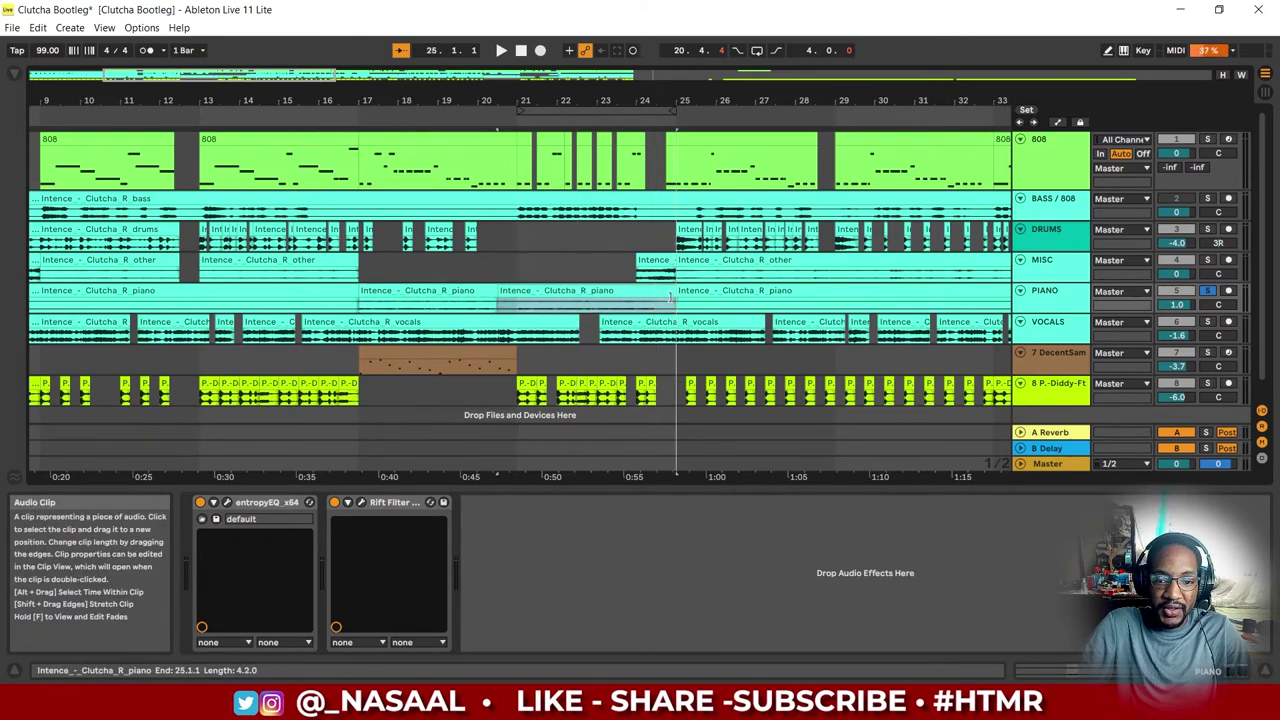
{"action": "left_click", "coordinate": [488, 116]}
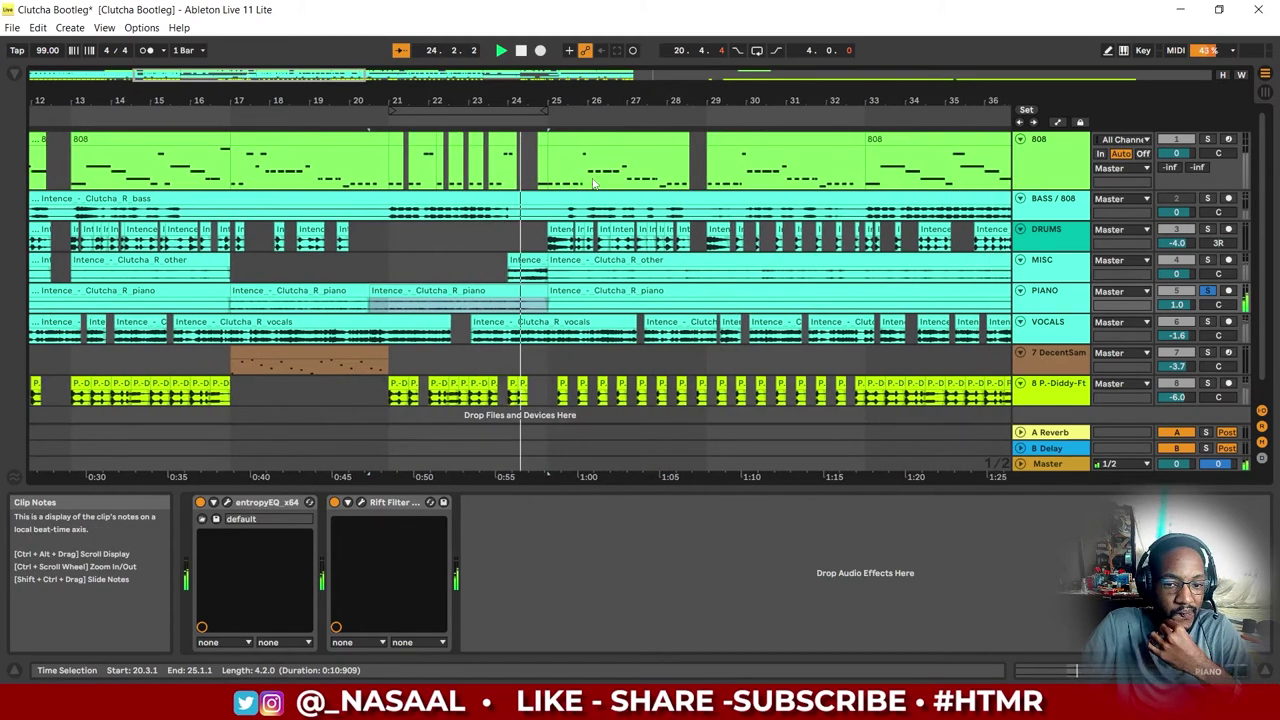
{"action": "key", "text": "space"}
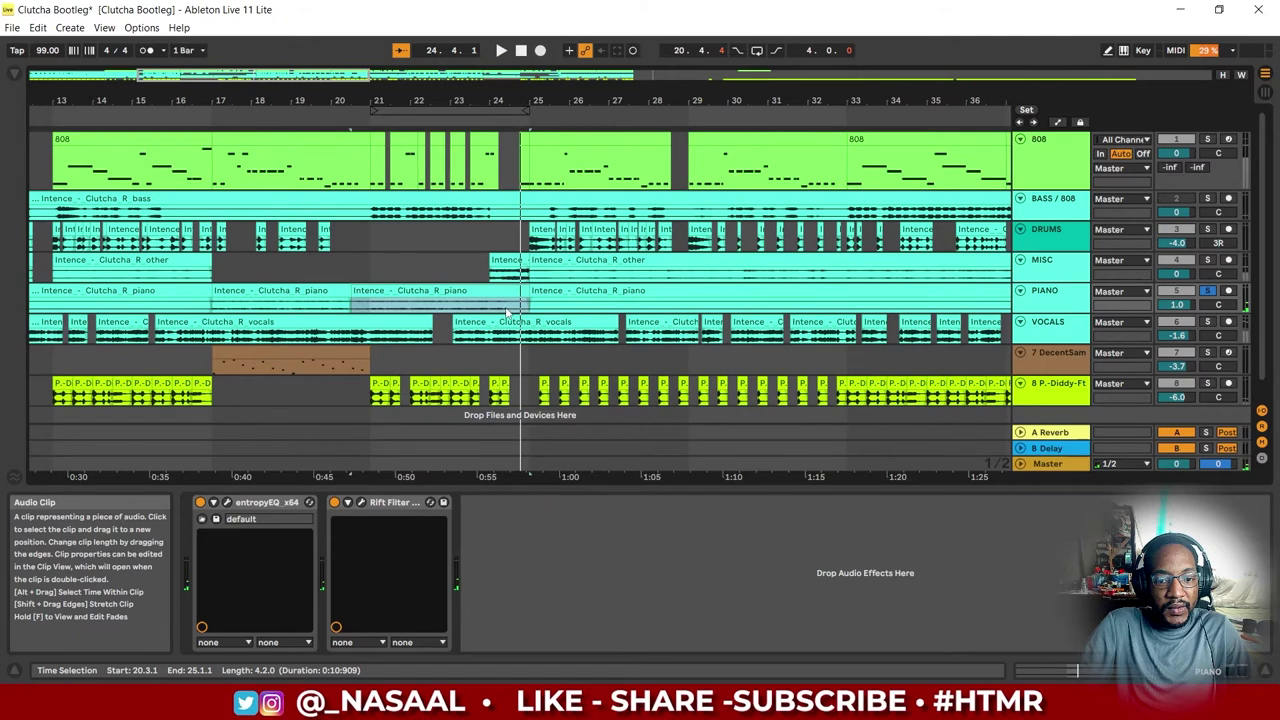
Step: Trim the short piano clip back to end at bar 21 and select 20.3.1 to bar 25
{"action": "left_click_drag", "start_coordinate": [524, 291], "coordinate": [370, 291]}
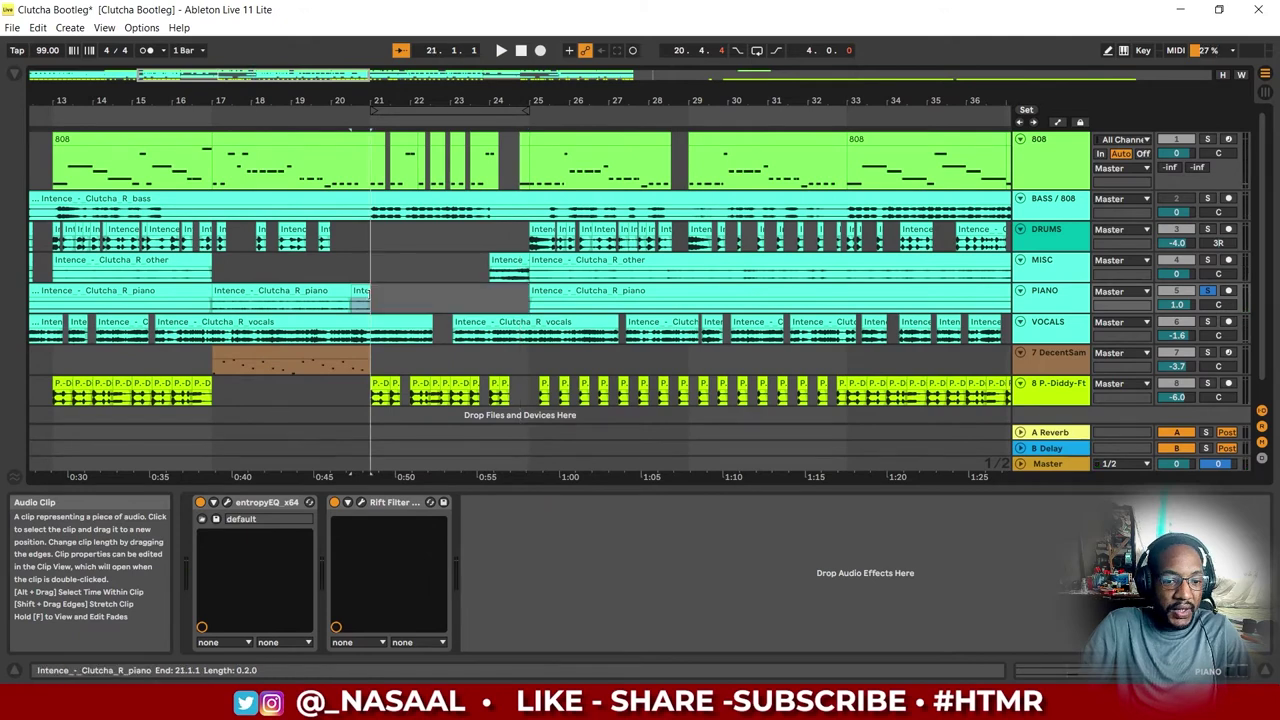
{"action": "left_click_drag", "start_coordinate": [352, 292], "coordinate": [530, 292]}
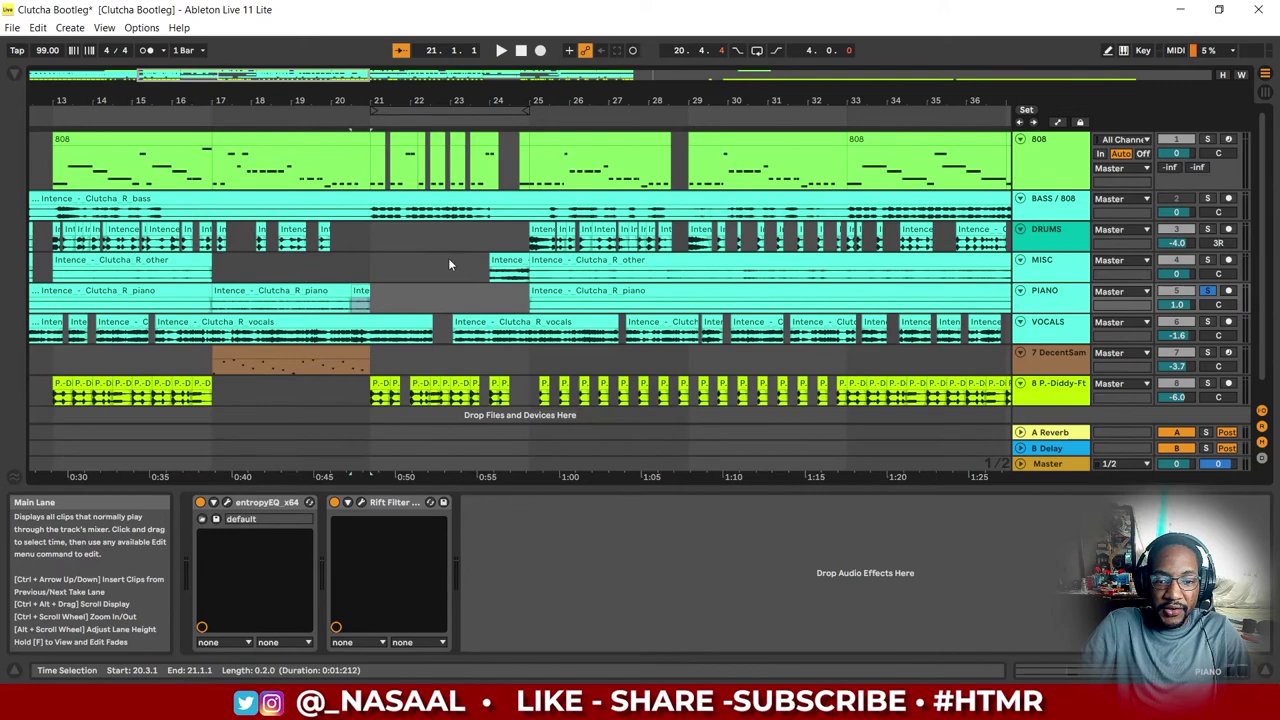
{"action": "key", "text": "minus"}
{"action": "key", "text": "minus"}
{"action": "key", "text": "minus"}
{"action": "key", "text": "plus"}
{"action": "key", "text": "plus"}
{"action": "key", "text": "plus"}
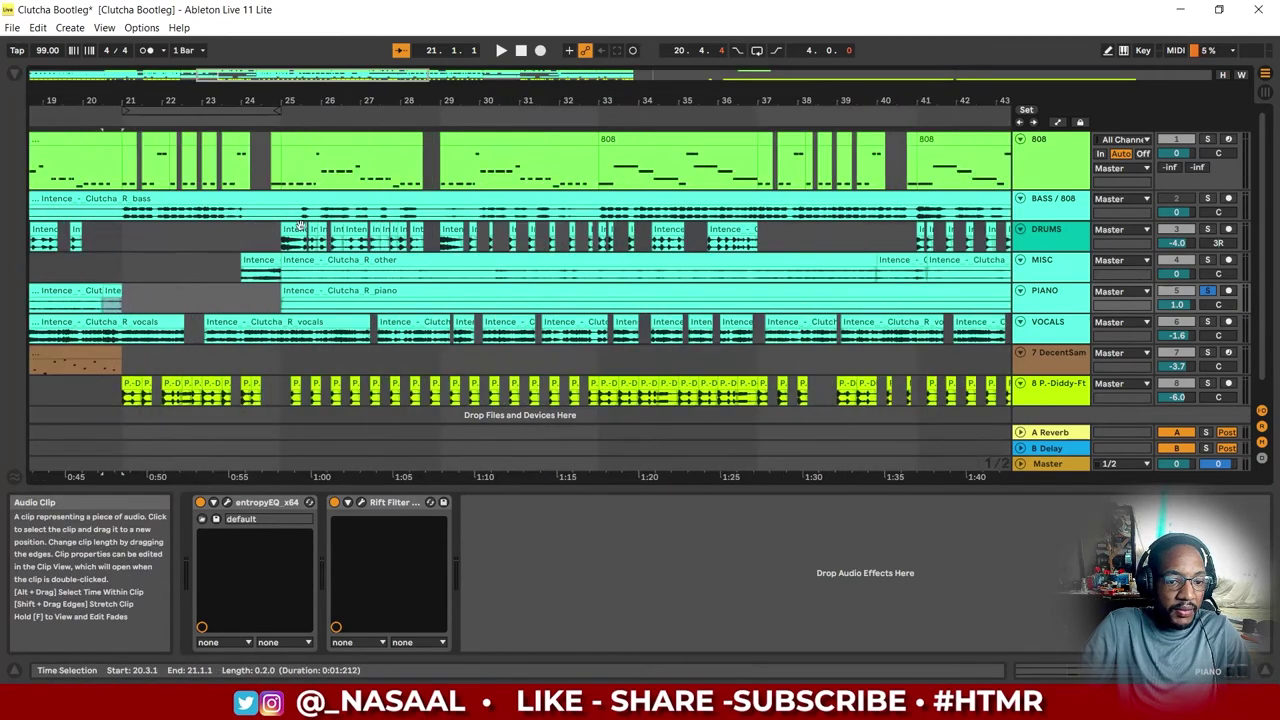
{"action": "scroll", "coordinate": [404, 246], "scroll_direction": "down", "scroll_amount": 3}
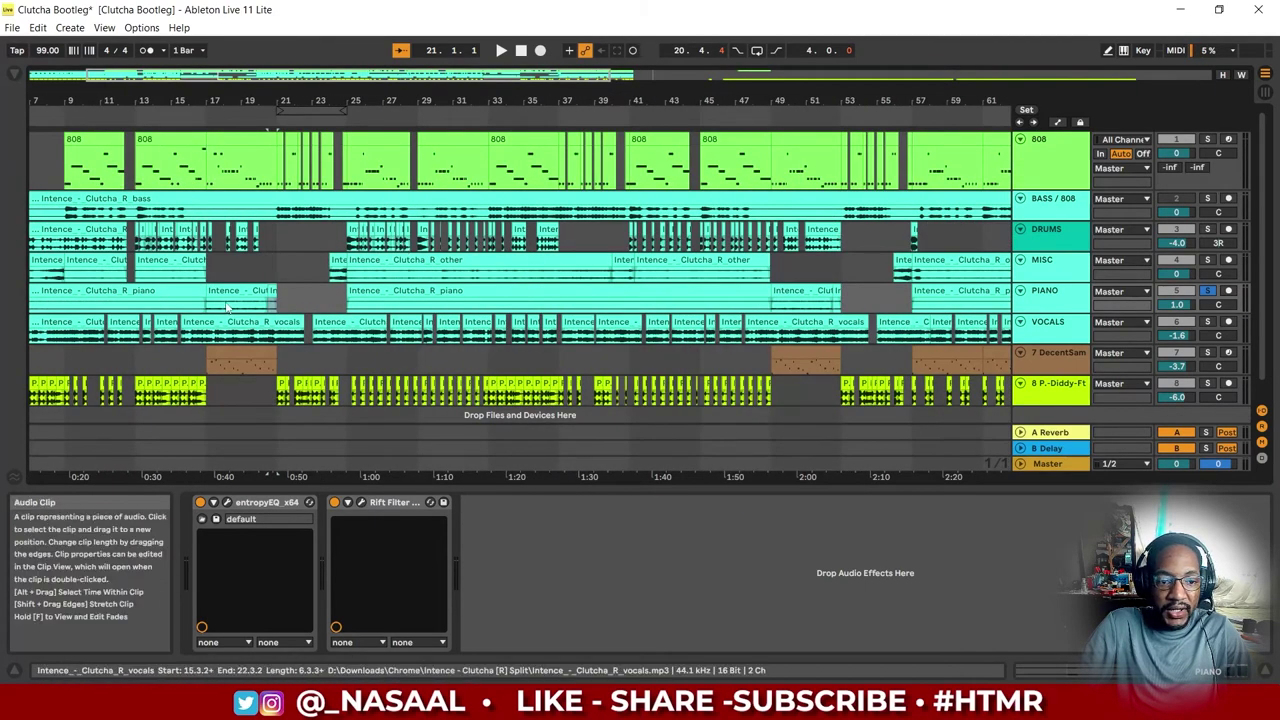
Step: Unsolo PIANO, play the song from bar 49, then set a 4-bar loop from 20.4.4
{"action": "left_click", "coordinate": [763, 135]}
{"action": "scroll", "coordinate": [850, 172], "scroll_direction": "right", "scroll_amount": 5}
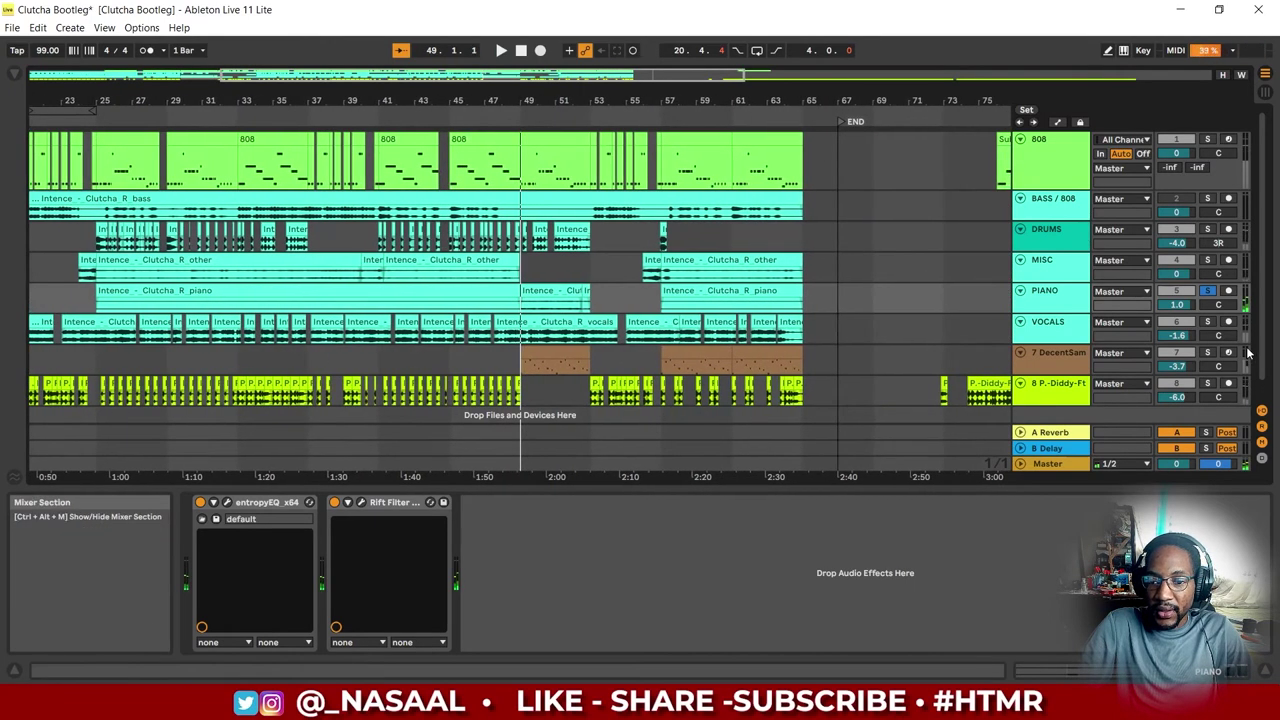
{"action": "left_click", "coordinate": [1207, 290]}
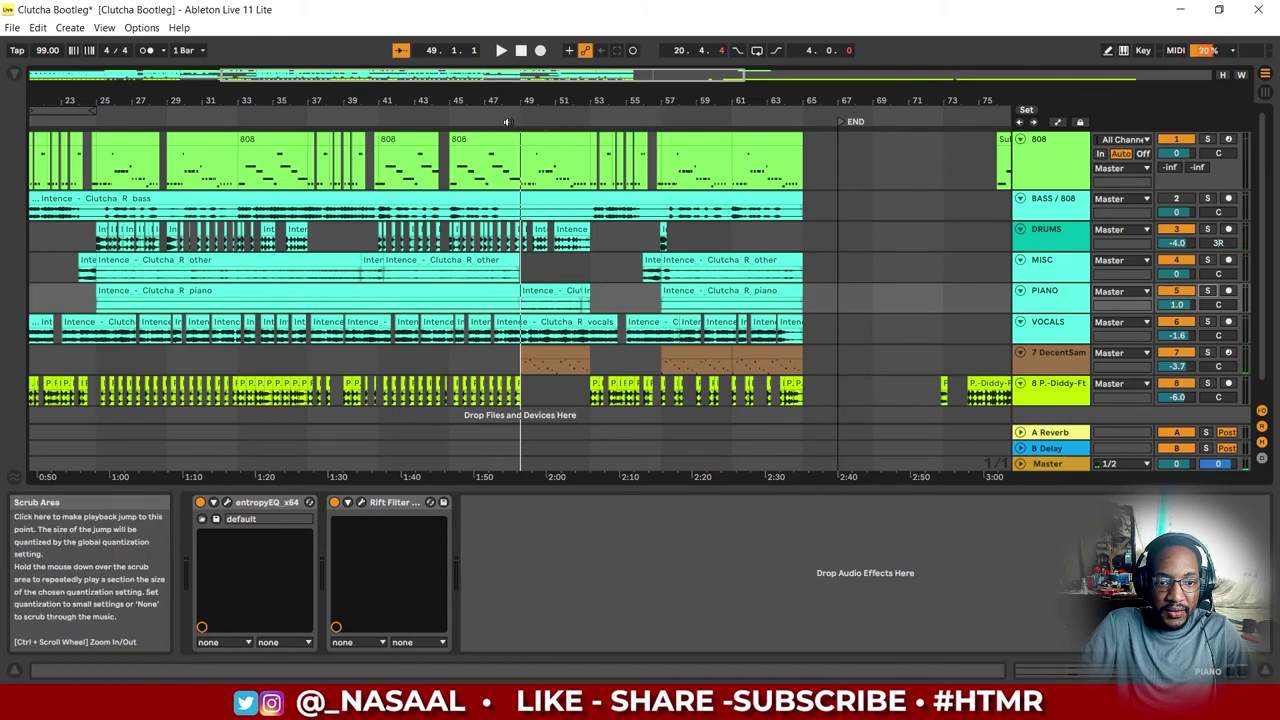
{"action": "left_click", "coordinate": [508, 121]}
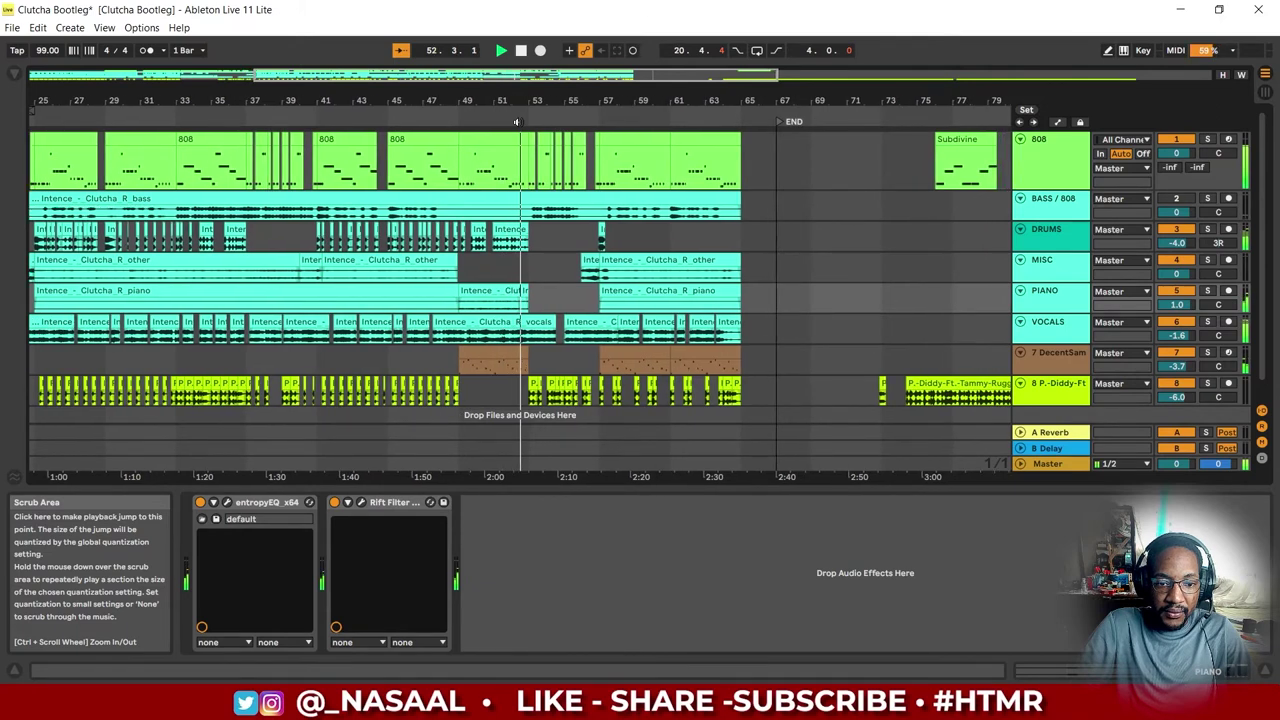
{"action": "key", "text": "space"}
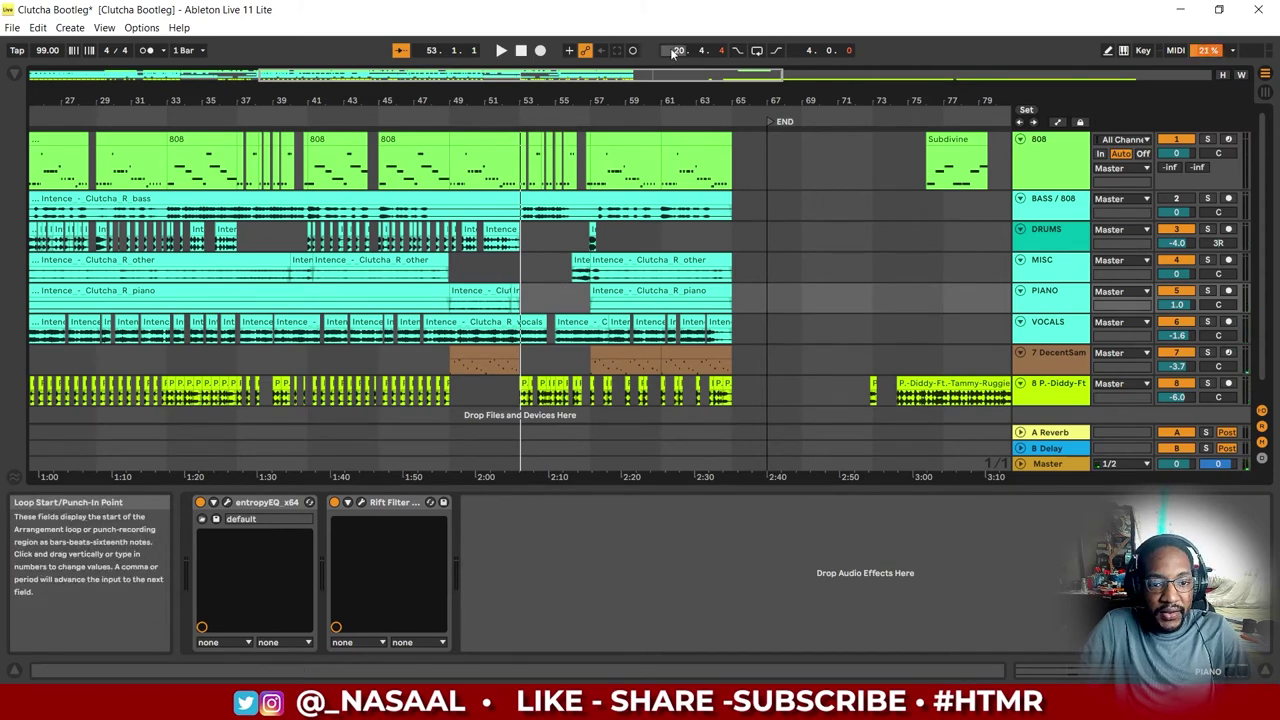
{"action": "left_click_drag", "start_coordinate": [672, 74], "coordinate": [481, 78]}
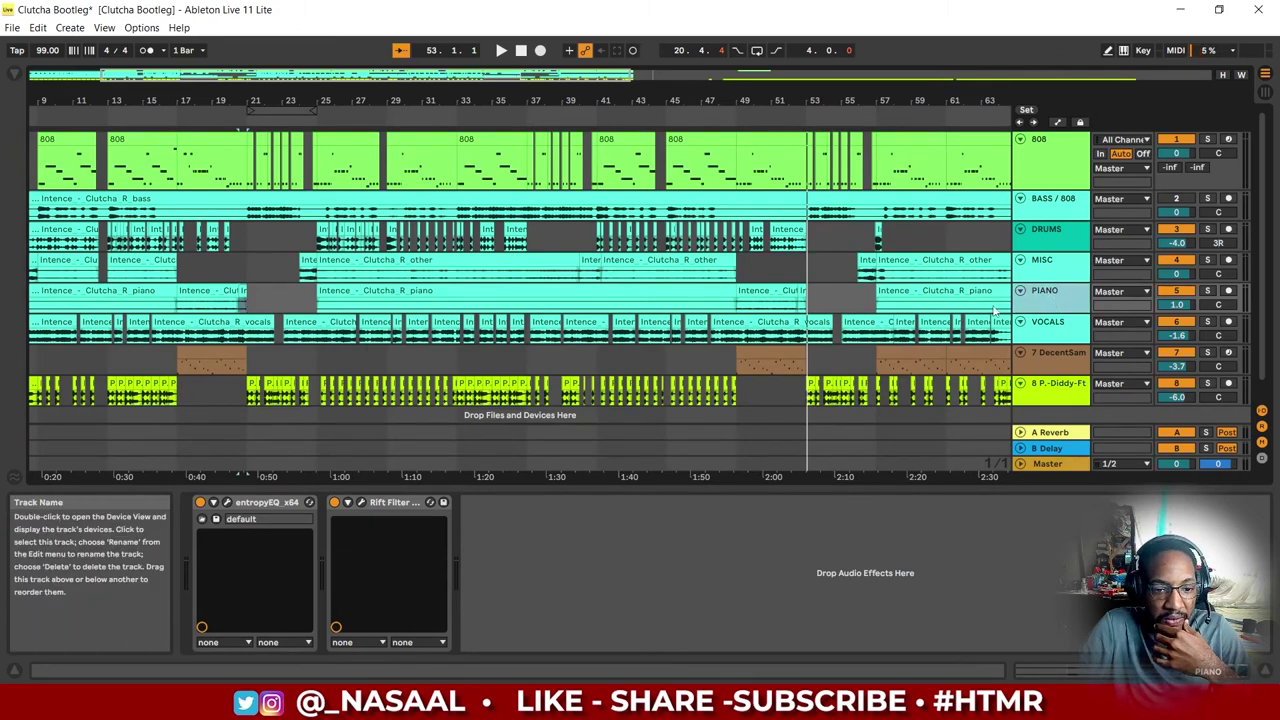
{"action": "left_click", "coordinate": [227, 503]}
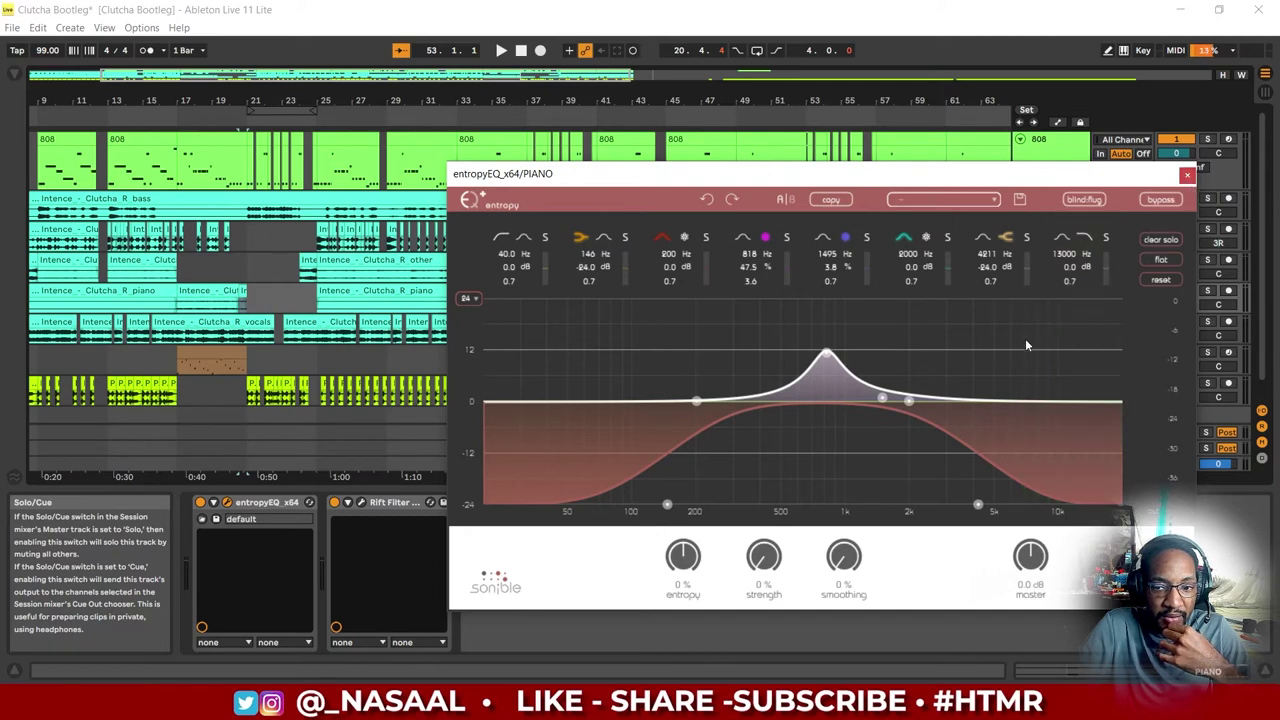
{"action": "left_click", "coordinate": [1187, 175]}
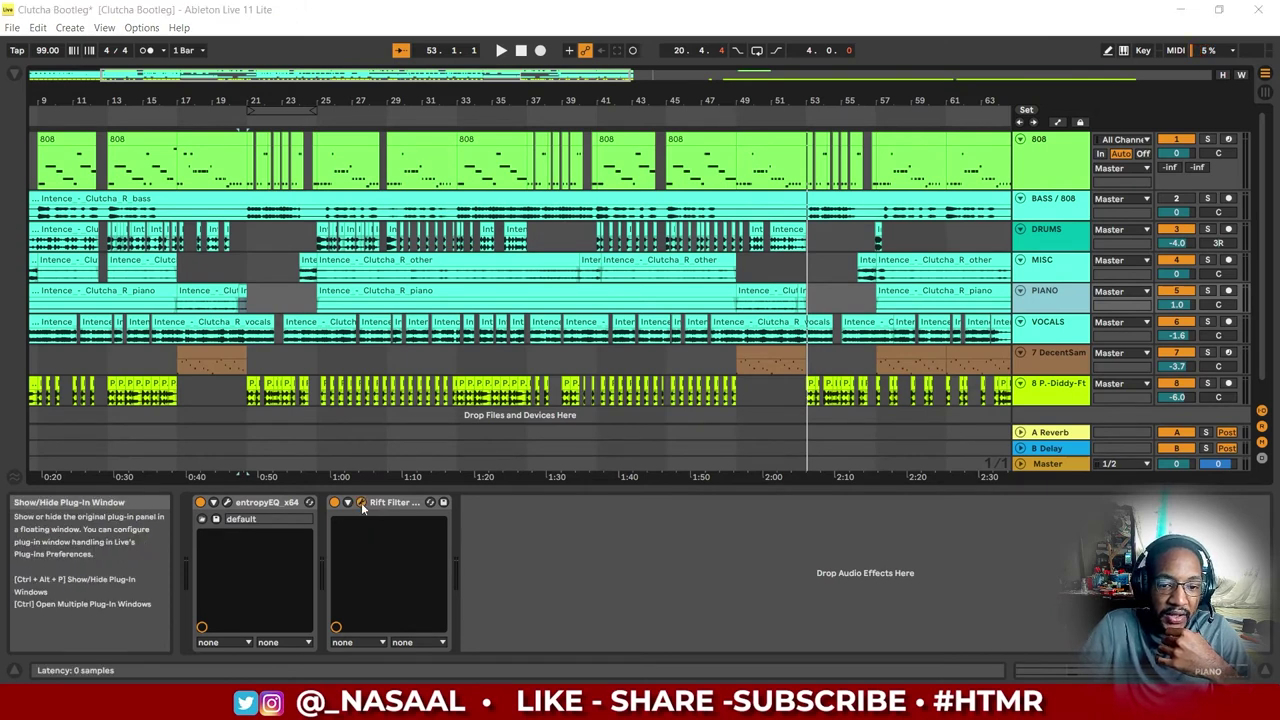
{"action": "left_click_drag", "start_coordinate": [1279, 178], "coordinate": [864, 240]}
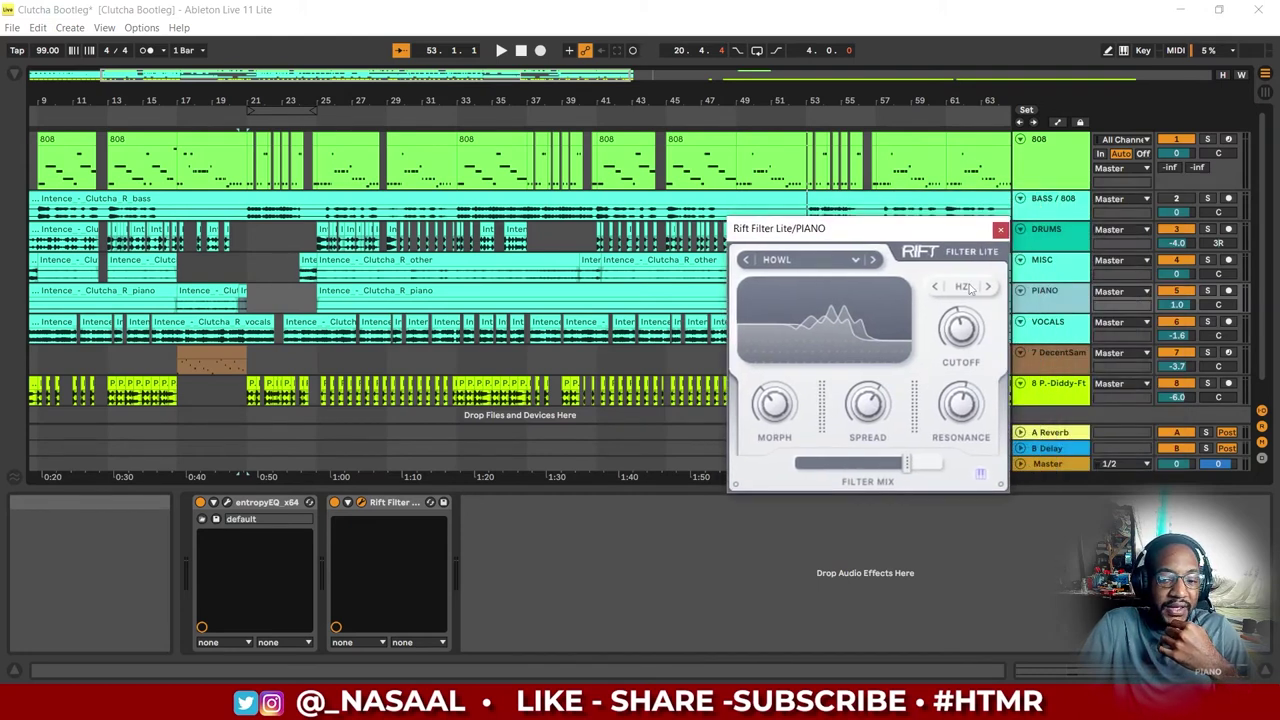
{"action": "mouse_move", "coordinate": [953, 306]}
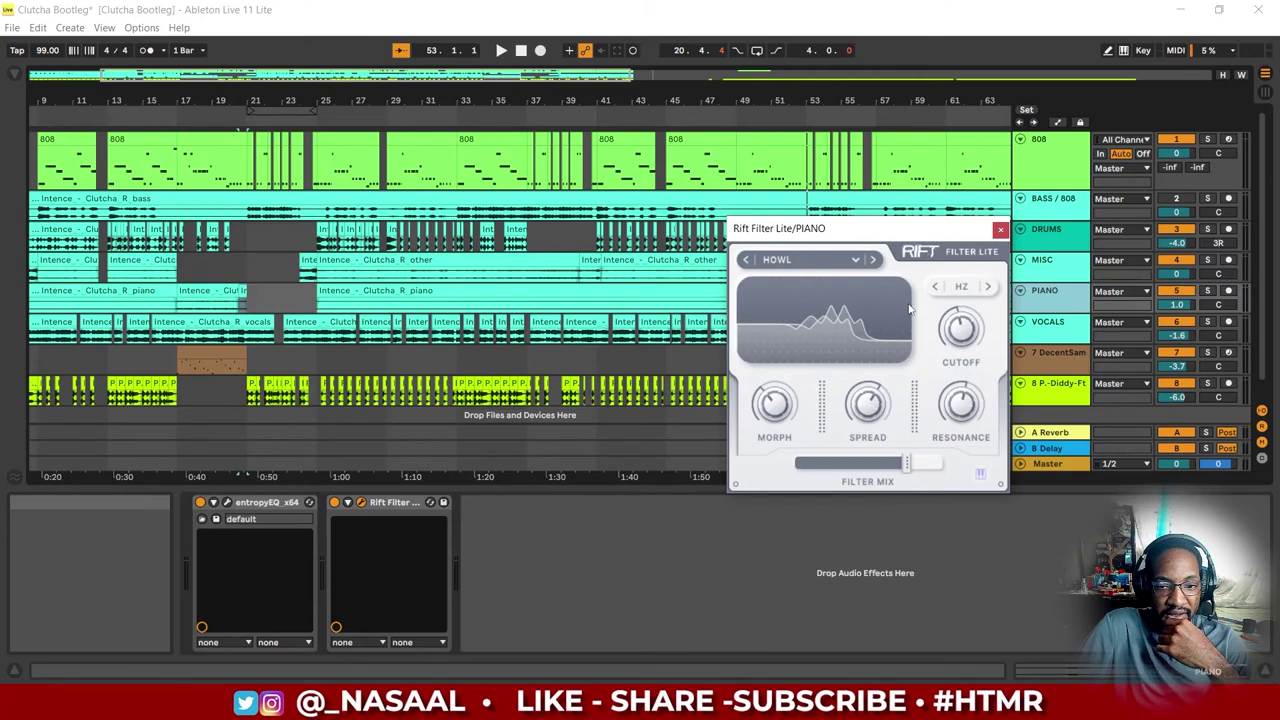
{"action": "mouse_move", "coordinate": [975, 343]}
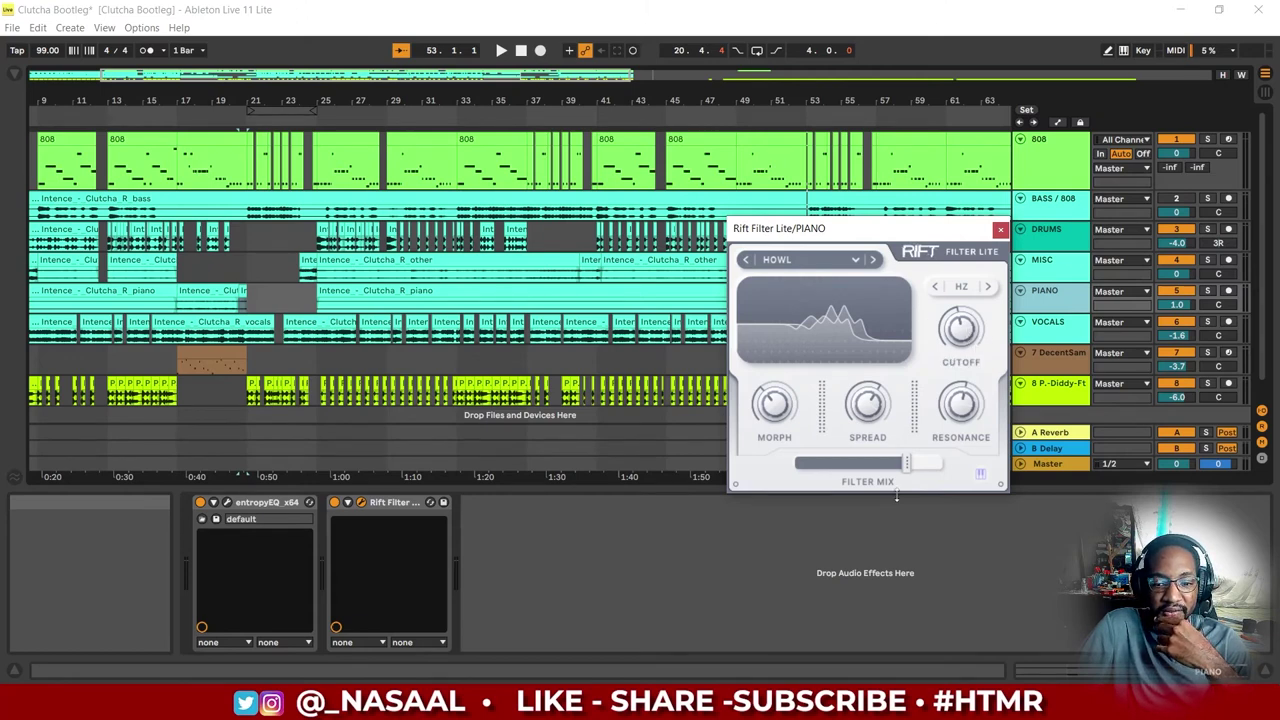
{"action": "left_click", "coordinate": [1000, 229]}
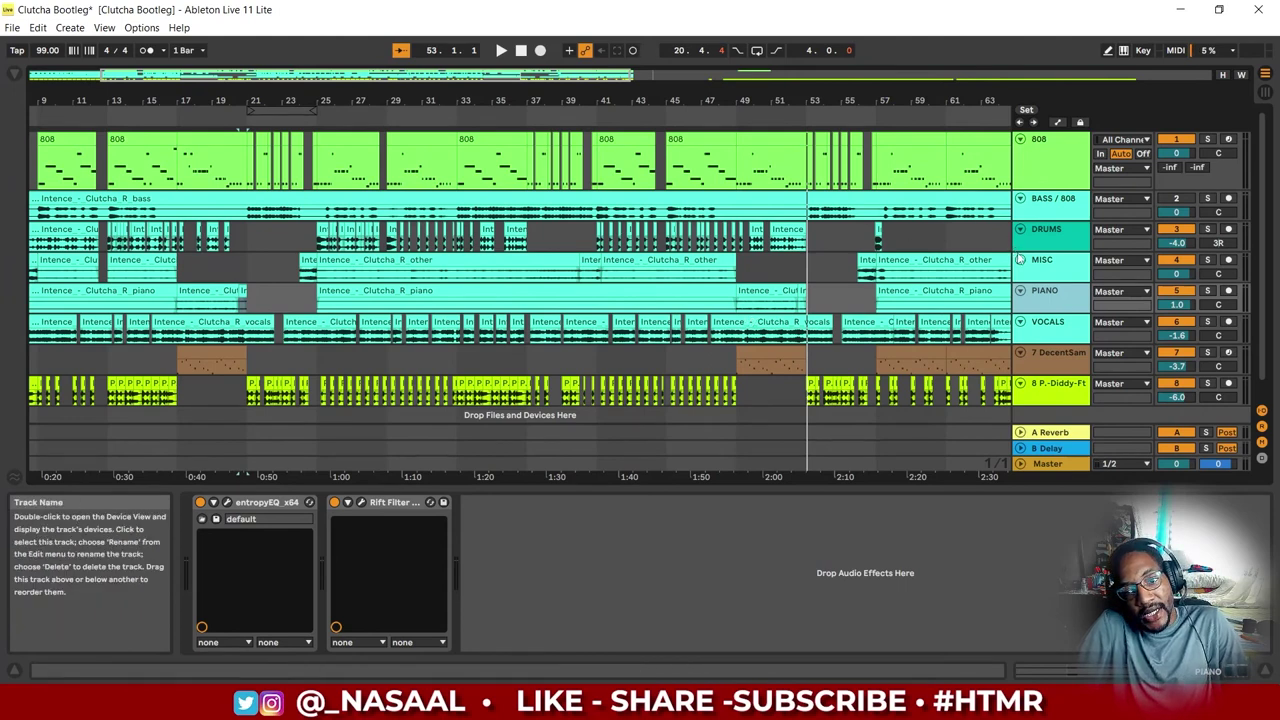
Step: Show the VOCALS chain (entropyEQ x64, Raum) and open then close its entropyEQ window
{"action": "left_click", "coordinate": [1035, 334]}
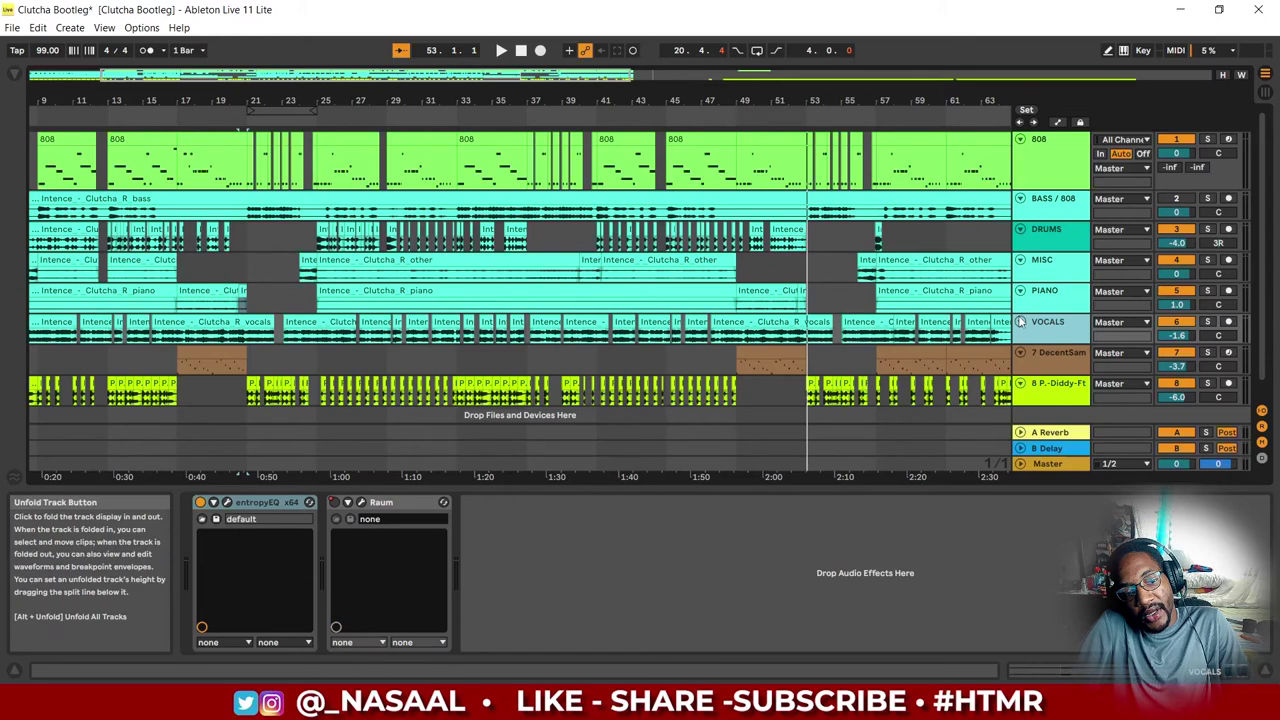
{"action": "left_click", "coordinate": [772, 256]}
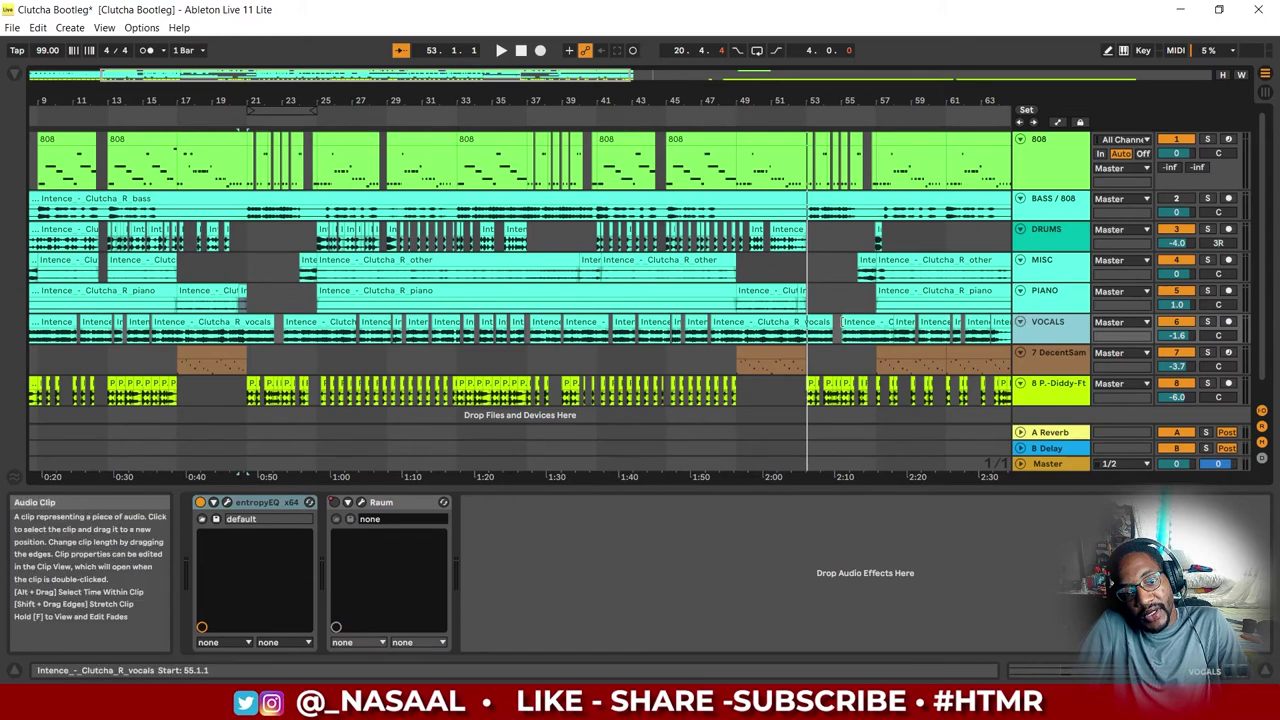
{"action": "left_click", "coordinate": [454, 355]}
{"action": "key", "text": "minus"}
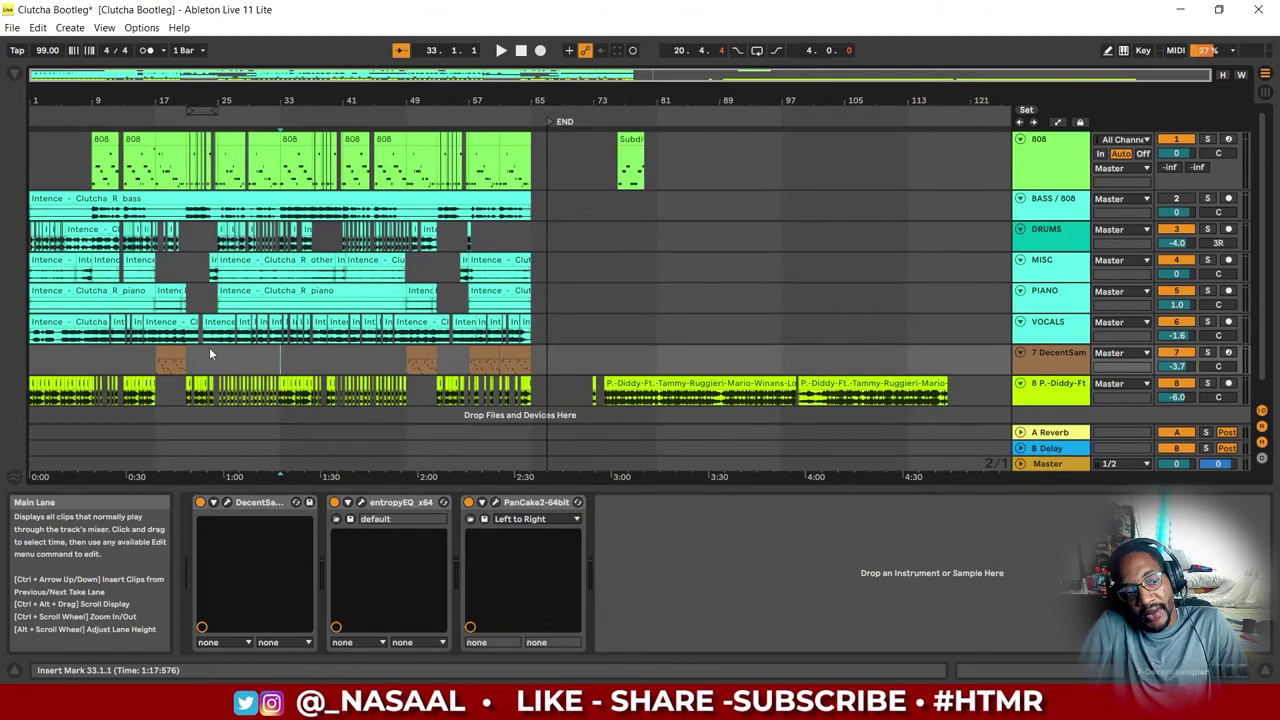
{"action": "scroll", "coordinate": [209, 347], "scroll_direction": "up", "scroll_amount": 5, "text": "ctrl"}
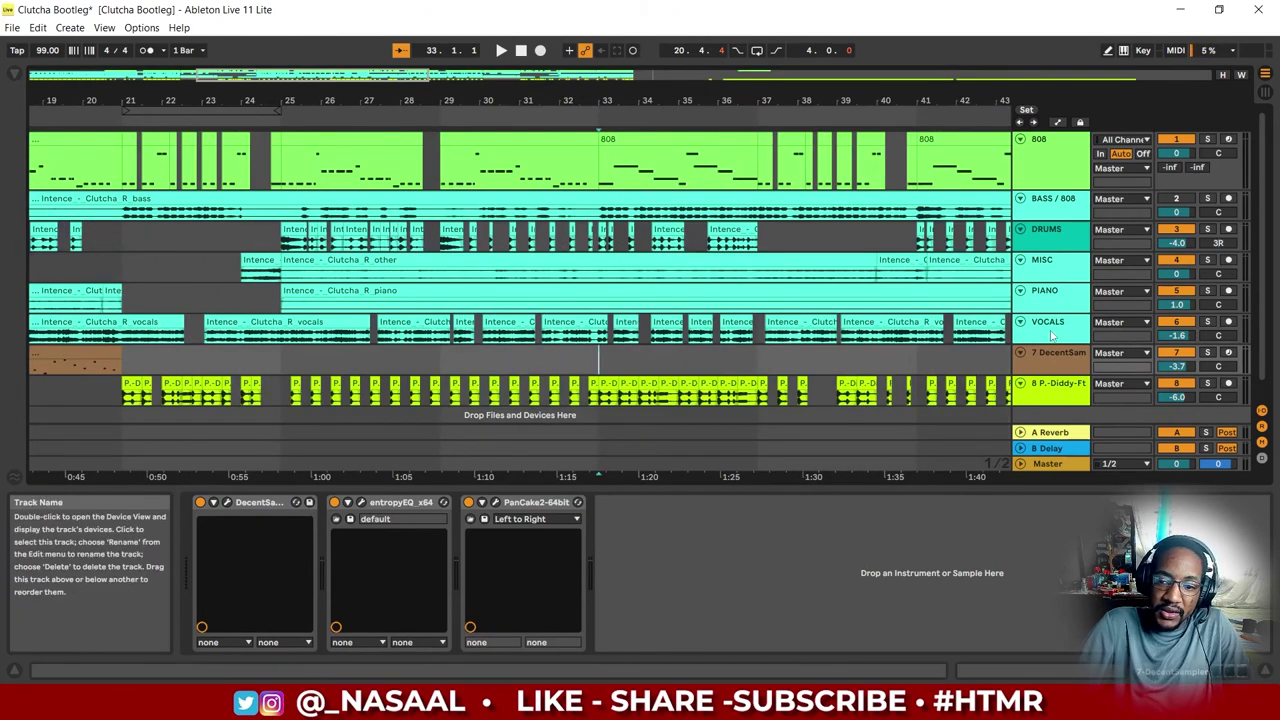
{"action": "key", "text": "Down"}
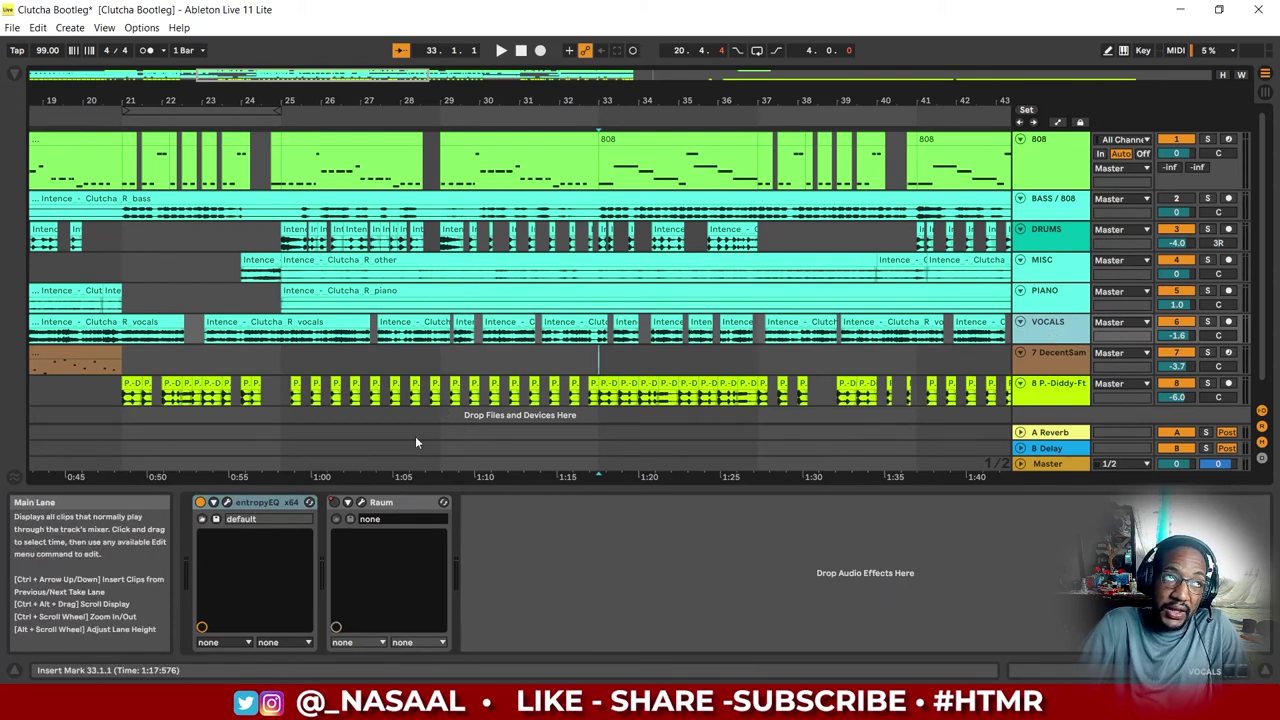
{"action": "left_click", "coordinate": [227, 503]}
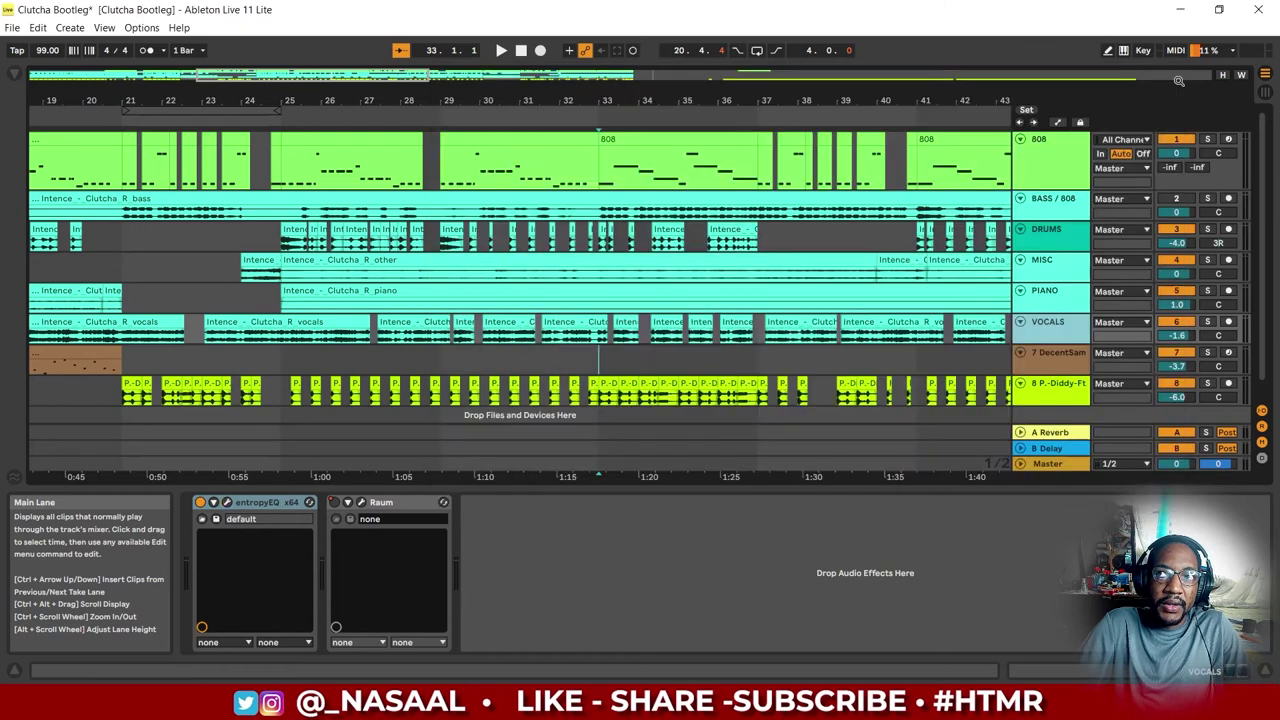
{"action": "left_click", "coordinate": [1174, 78]}
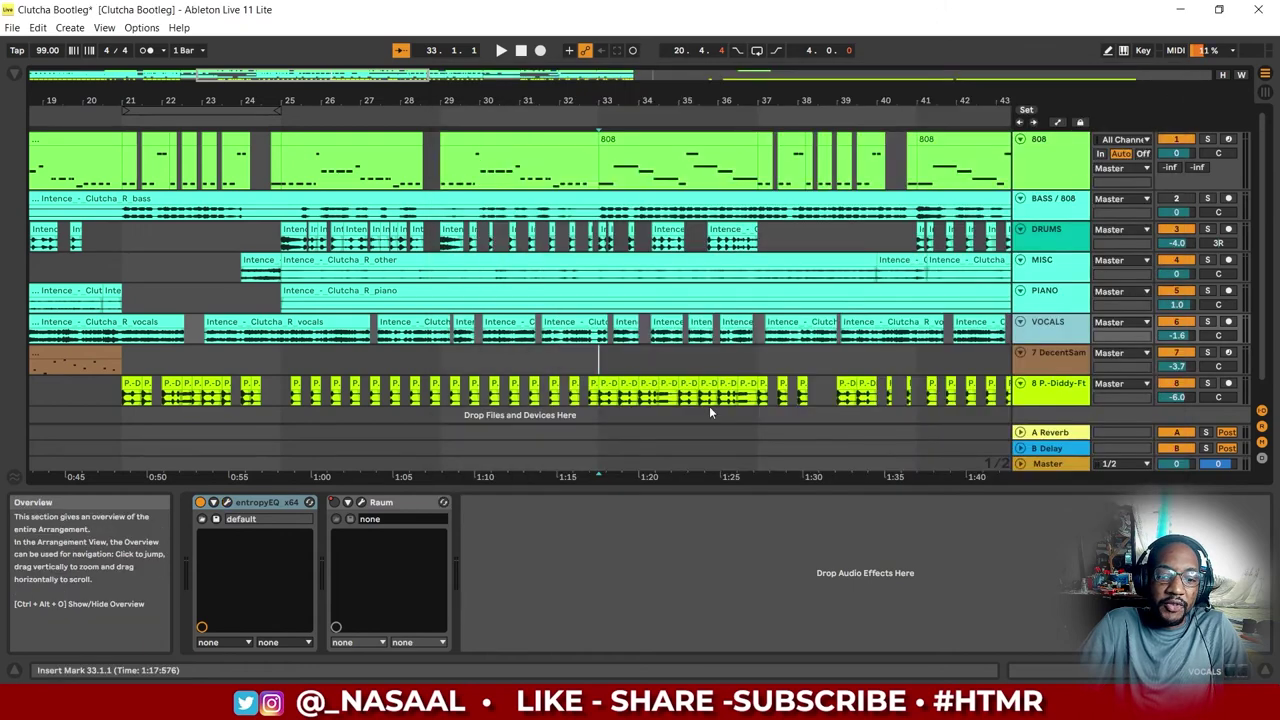
Step: Inspect the Raum reverb window, then solo VOCALS and play it from bar 22
{"action": "left_click", "coordinate": [361, 503]}
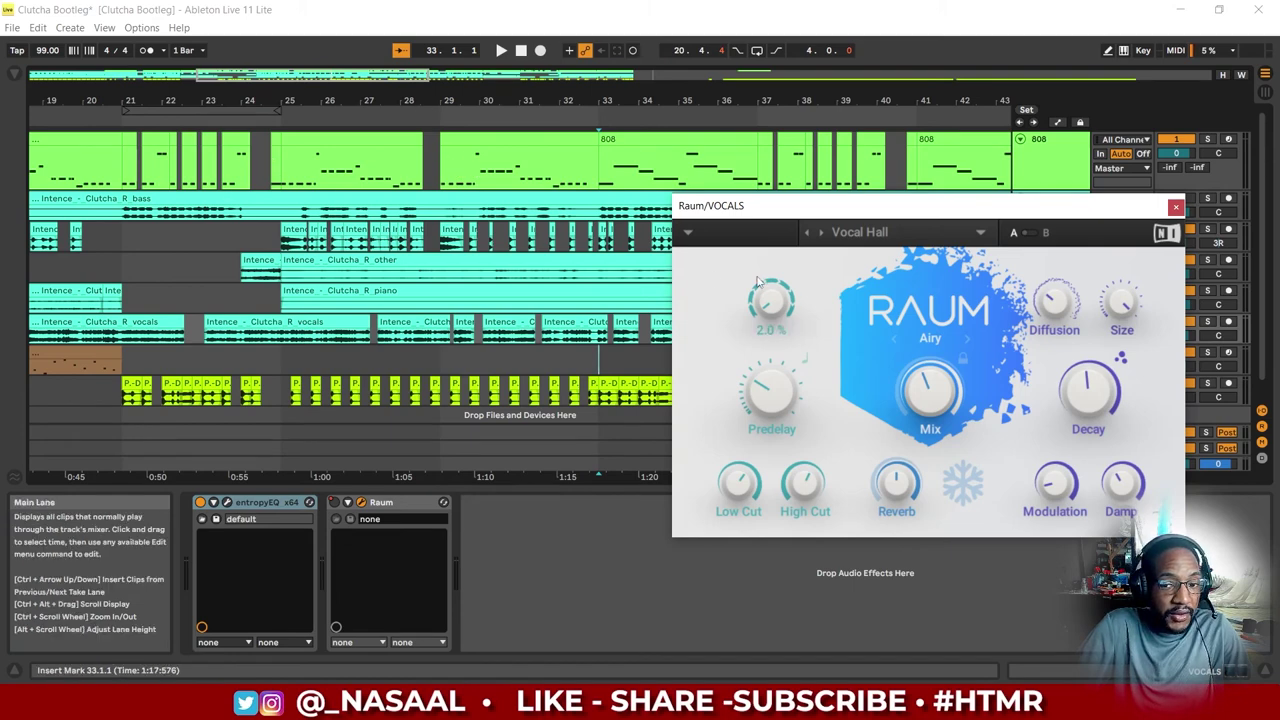
{"action": "left_click", "coordinate": [1176, 208]}
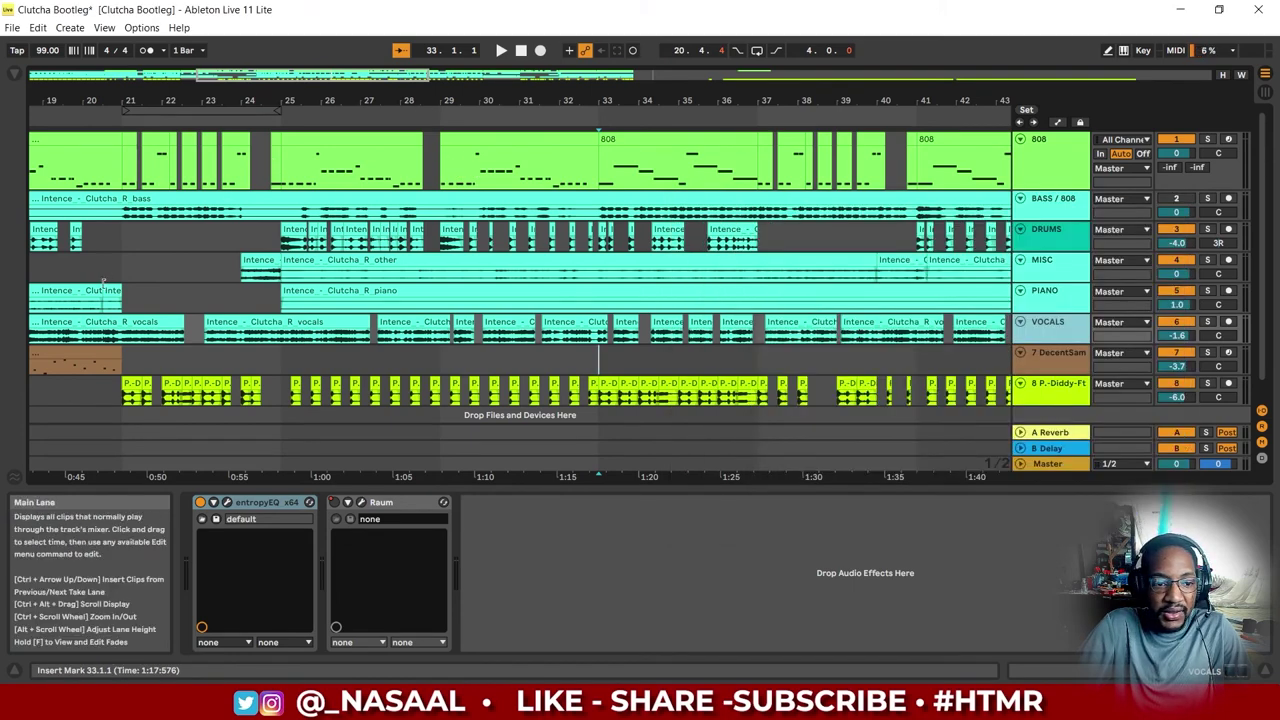
{"action": "left_click", "coordinate": [1207, 321]}
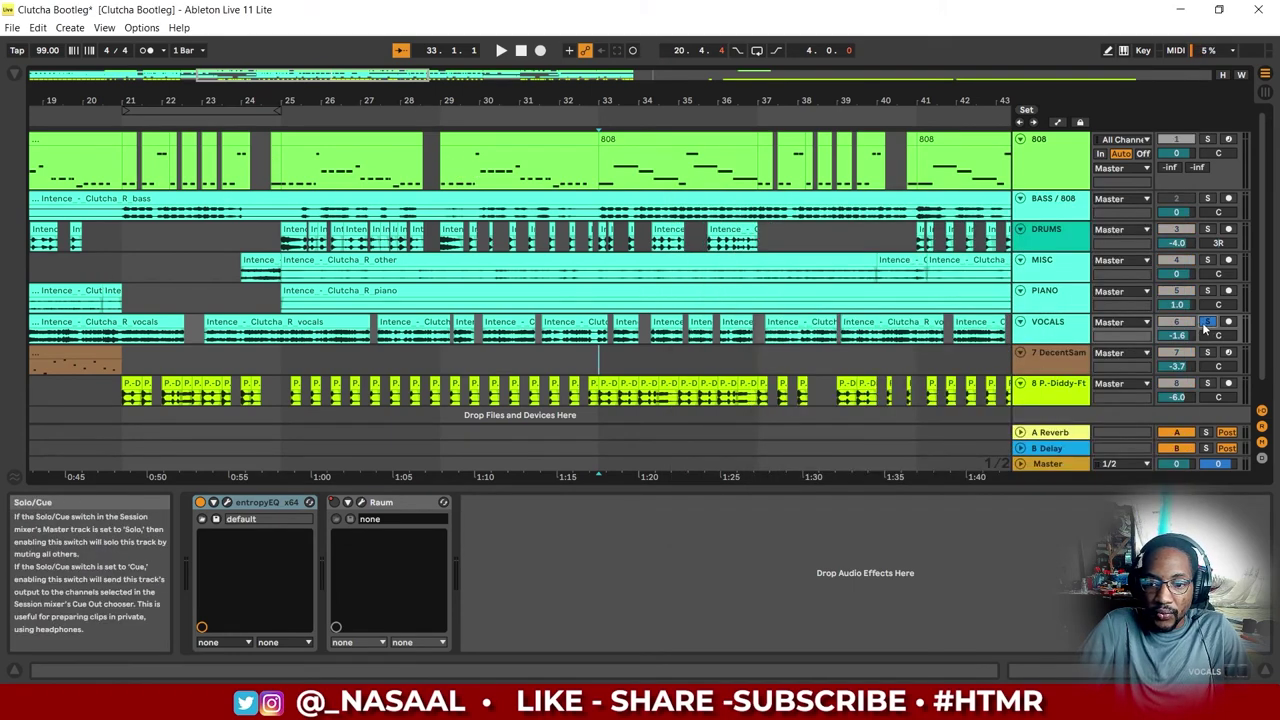
{"action": "left_click", "coordinate": [153, 124]}
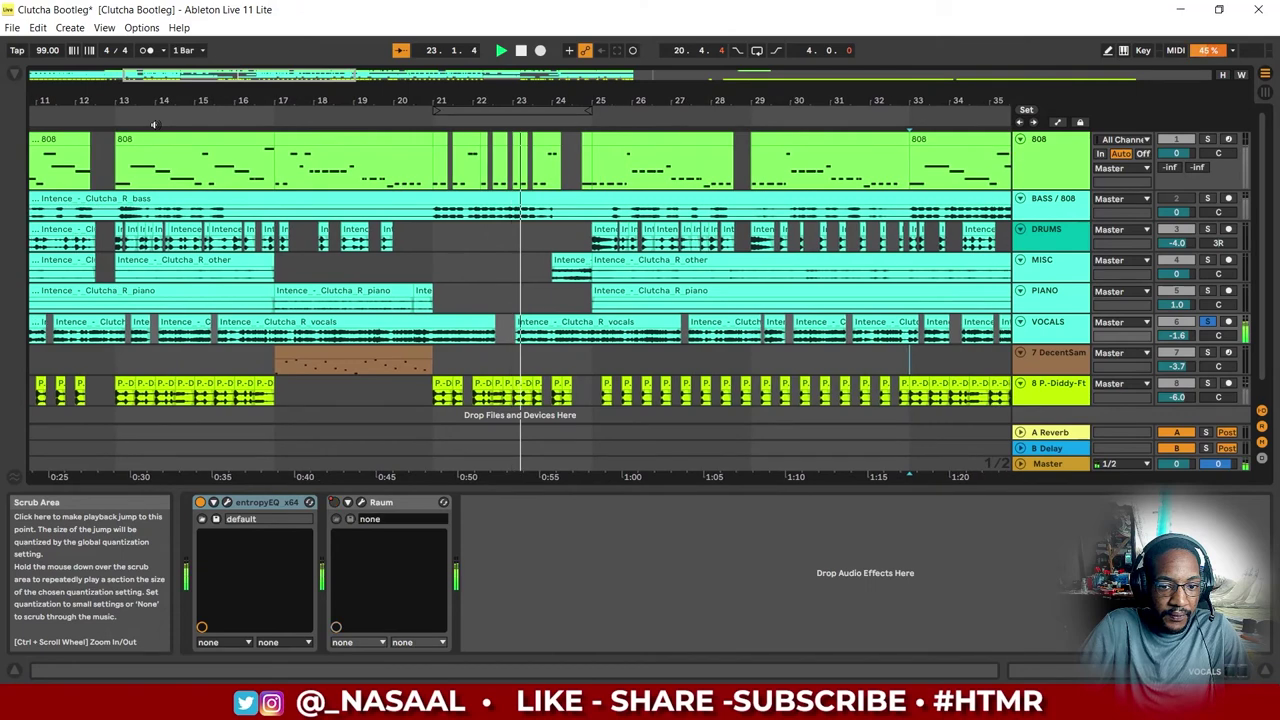
{"action": "key", "text": "space"}
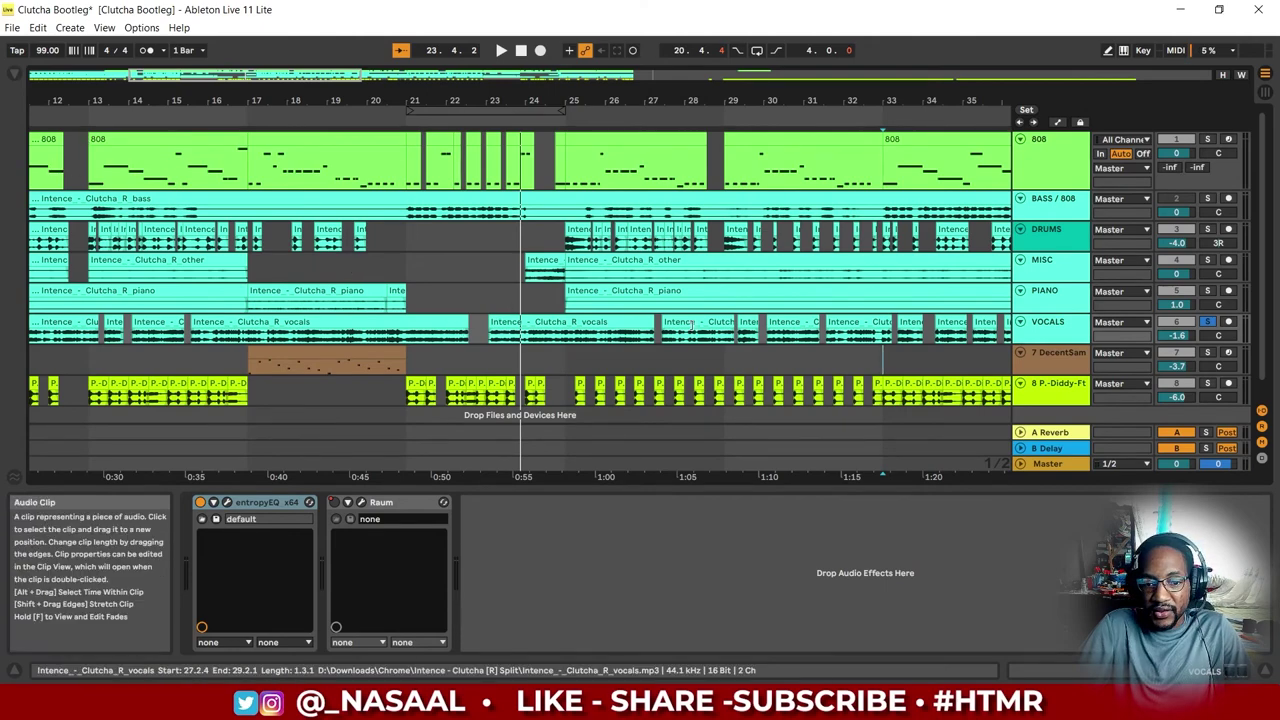
{"action": "key", "text": "minus"}
{"action": "key", "text": "minus"}
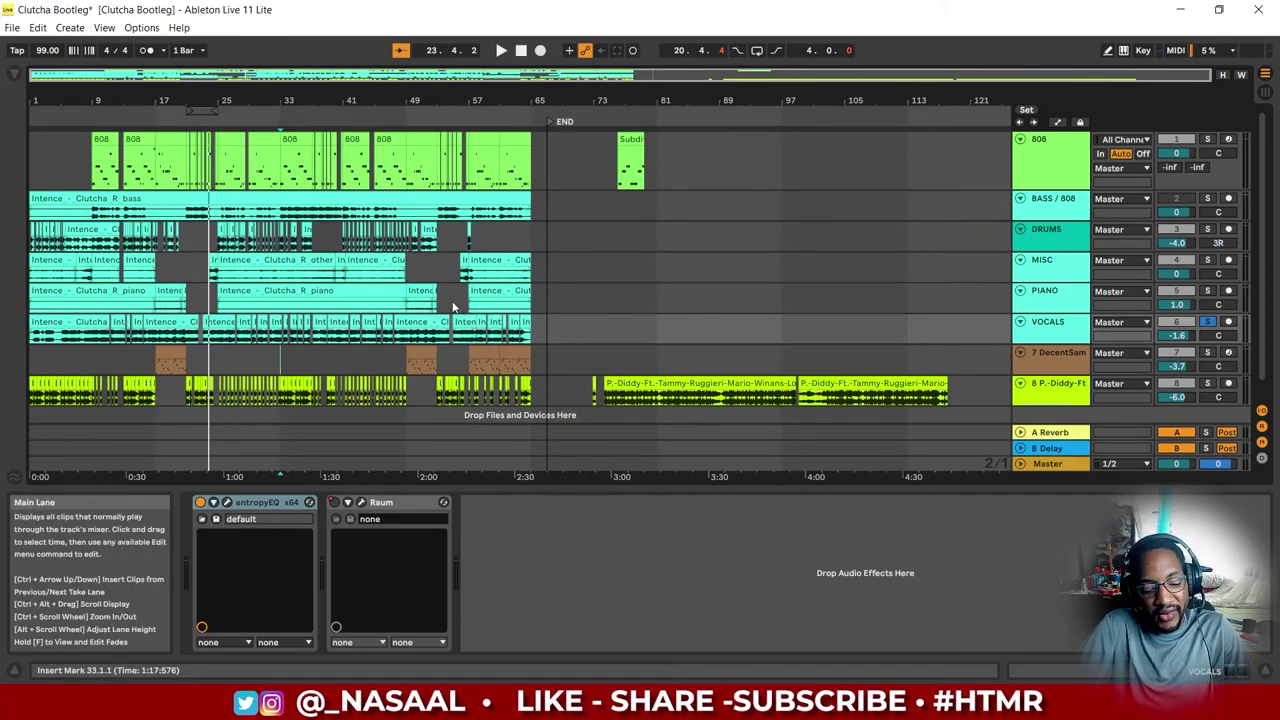
Step: Save the Clutcha Bootleg set with Ctrl+S
{"action": "key", "text": "ctrl+s"}
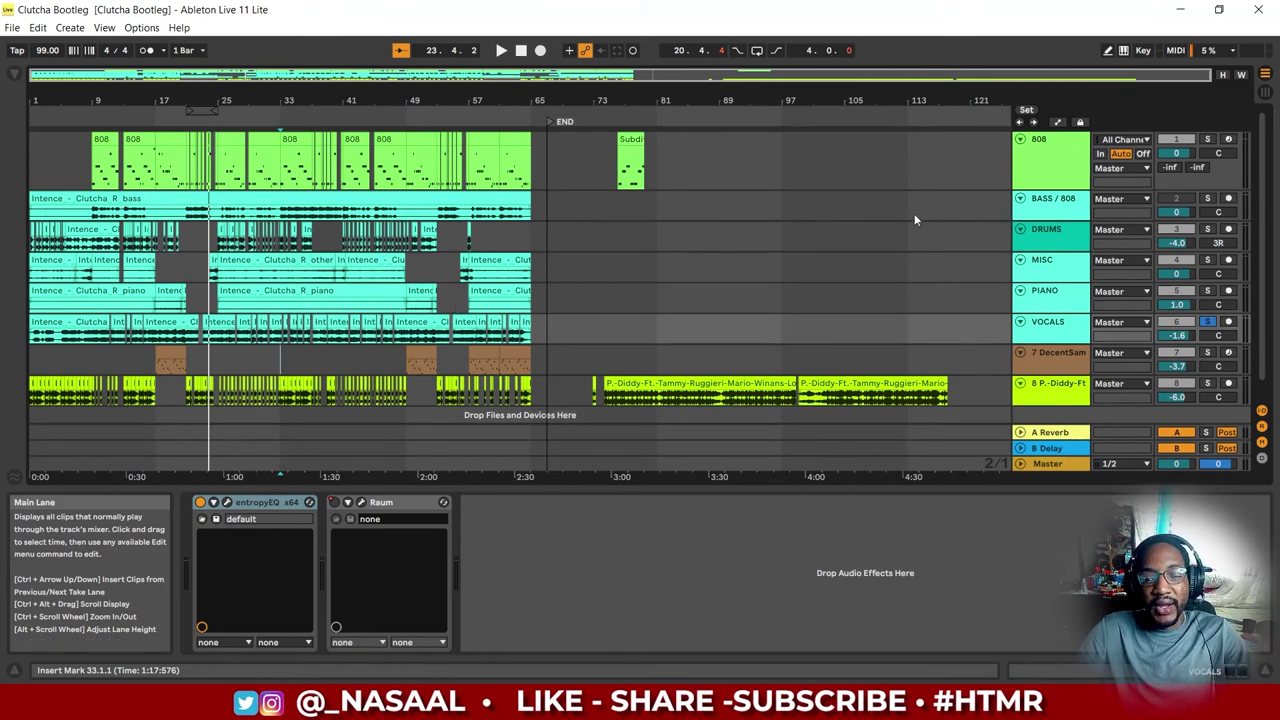
Step: Unfold the Master track and apply the Parallel Drive variation in Master Full Chain
{"action": "left_click", "coordinate": [1022, 468]}
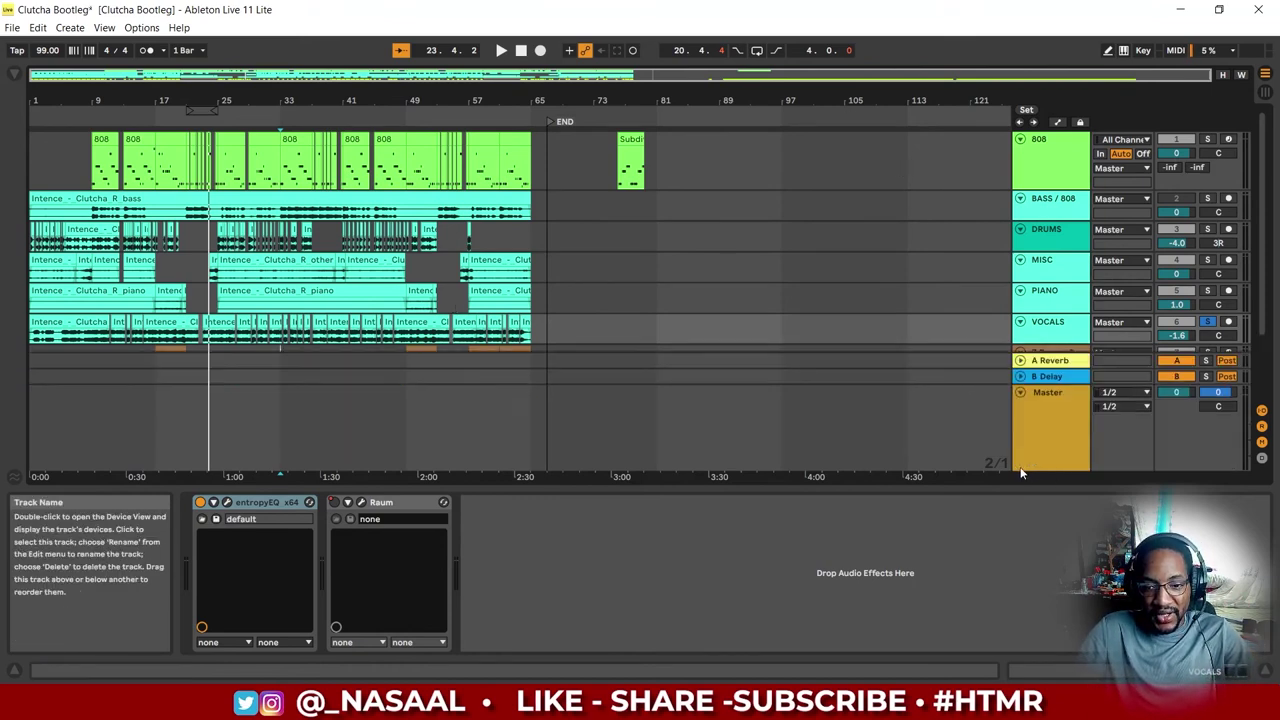
{"action": "left_click", "coordinate": [1069, 433]}
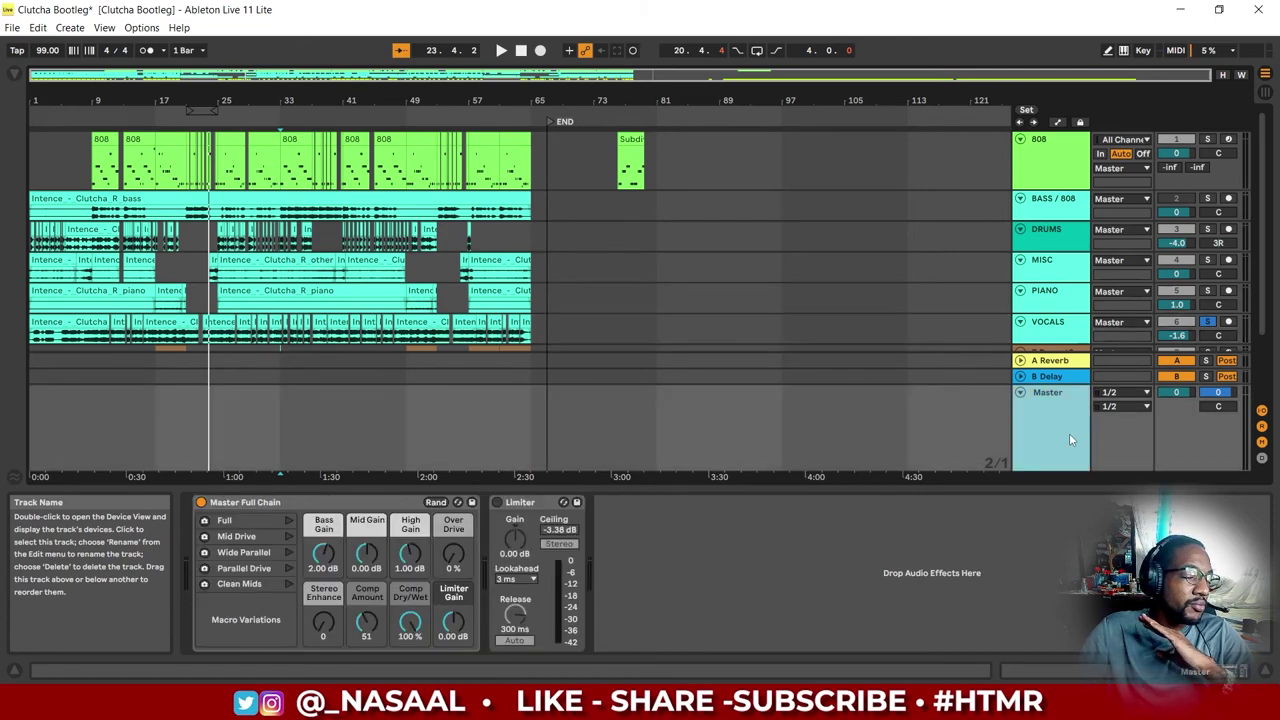
{"action": "left_click", "coordinate": [289, 568]}
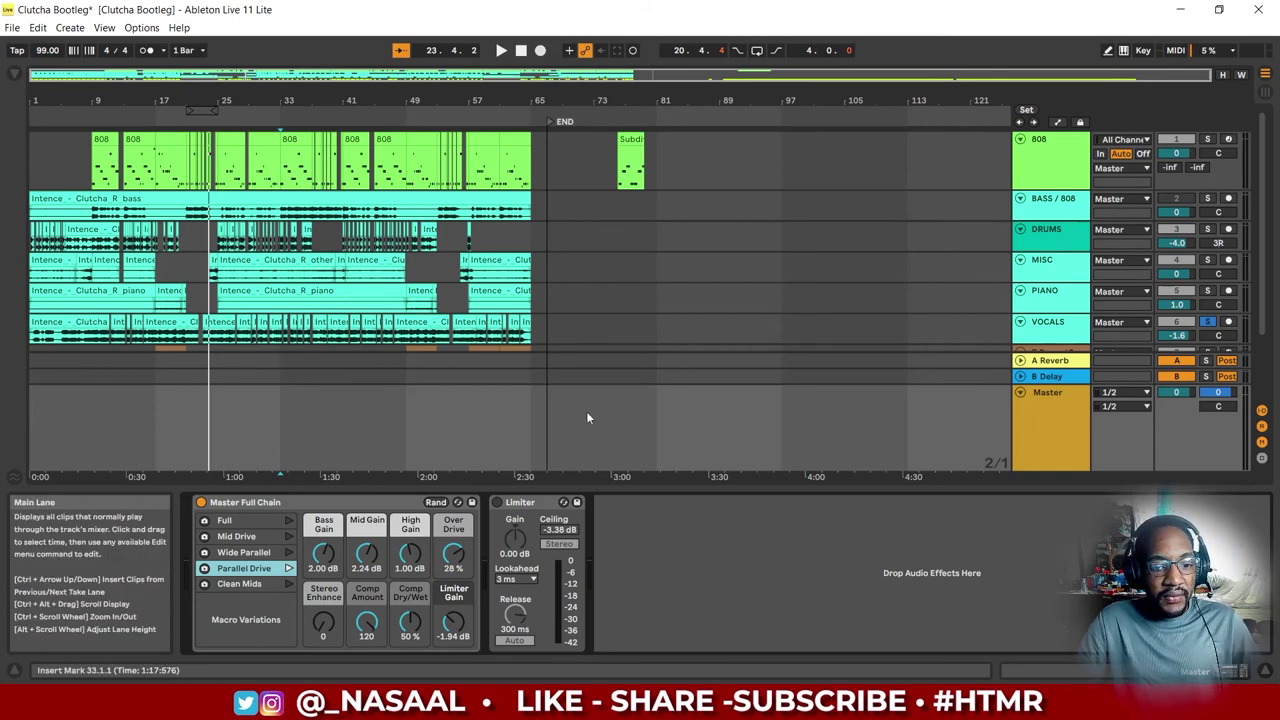
Step: Place the insert mark at the END locator, 67.1.1
{"action": "left_click", "coordinate": [552, 407]}
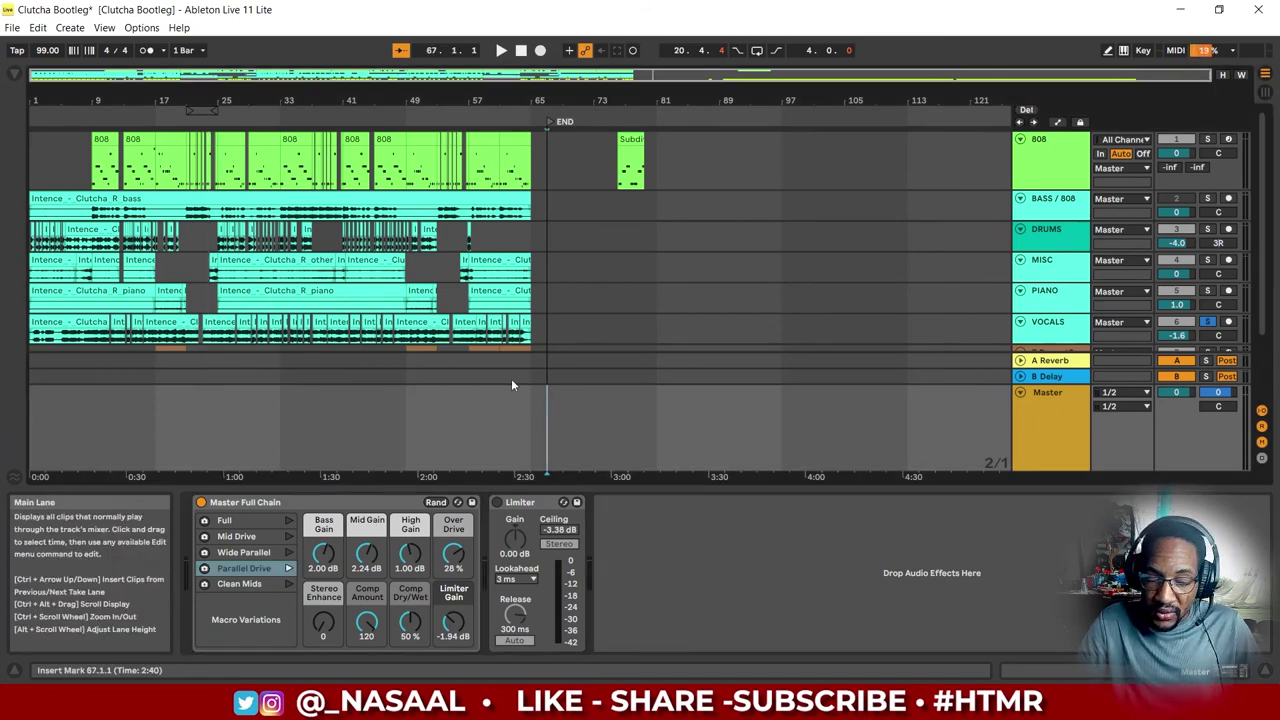